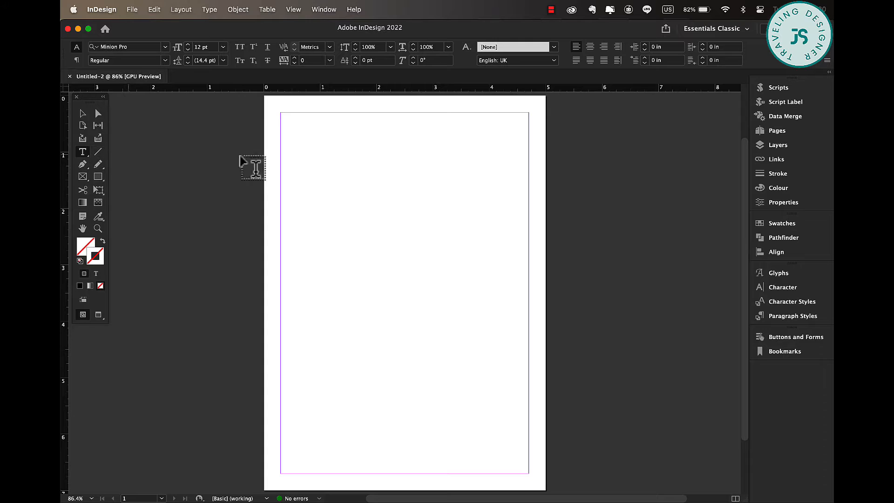
Draw a text frame near the top of the page, enter SKINCARE, and set its tracking to 30.
drag(327, 112, 398, 131)
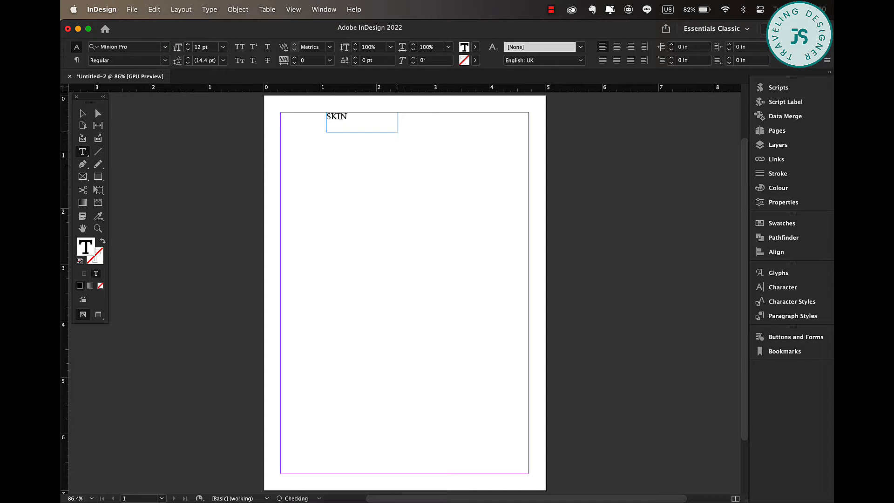
click(293, 59)
click(292, 60)
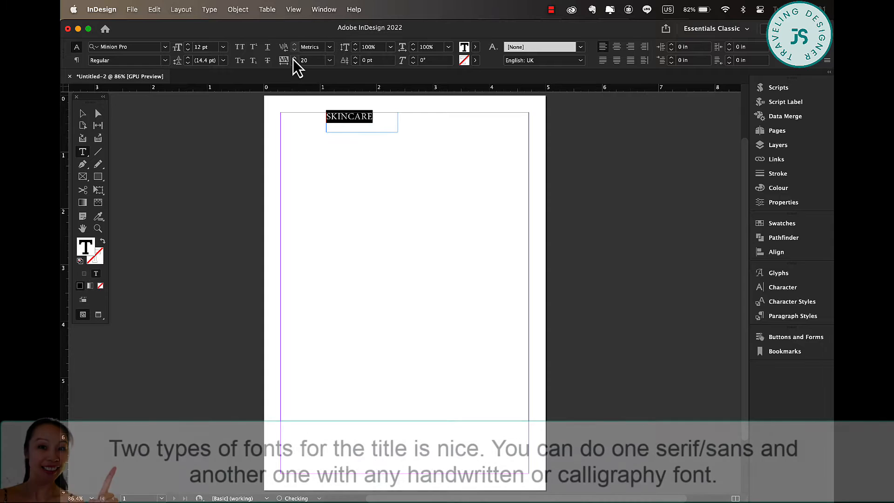
click(293, 60)
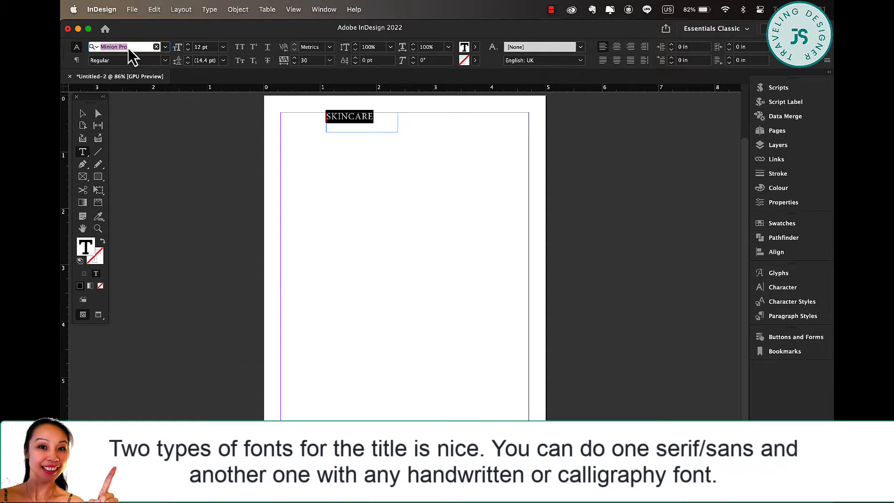
Change the SKINCARE text to the RAINBOW CUPCAKE font at 20 pt.
text(RAIN)
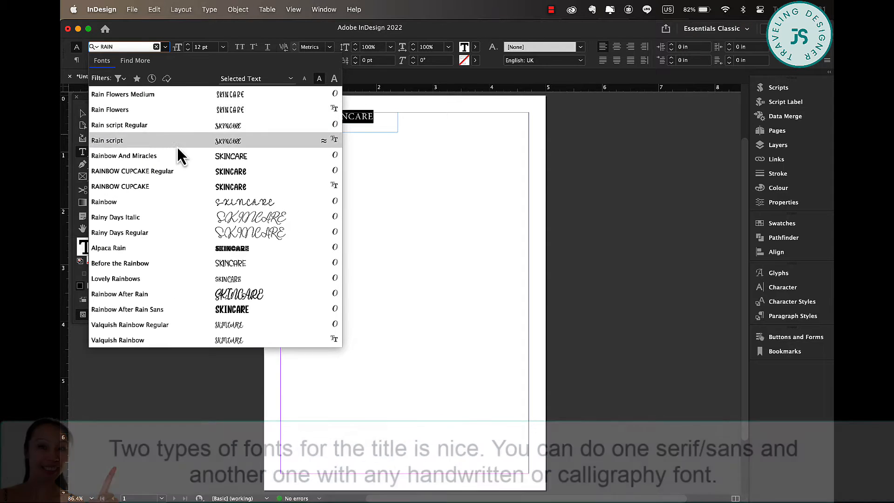
click(120, 186)
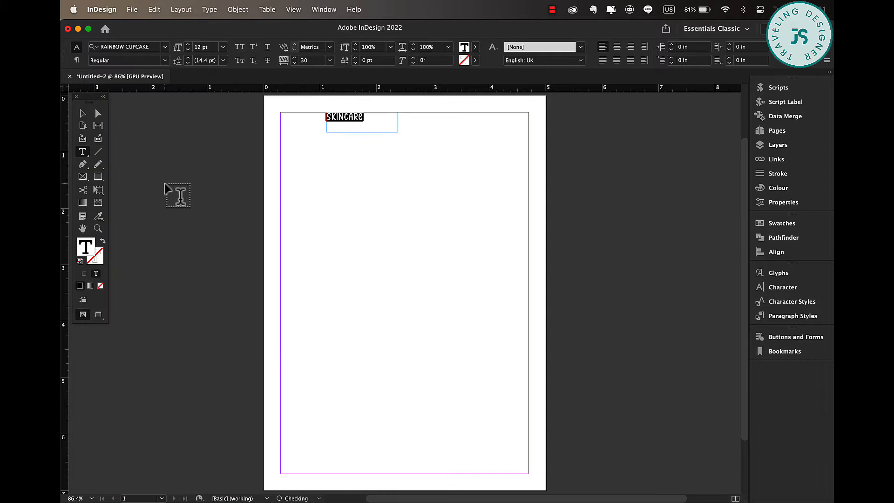
click(188, 45)
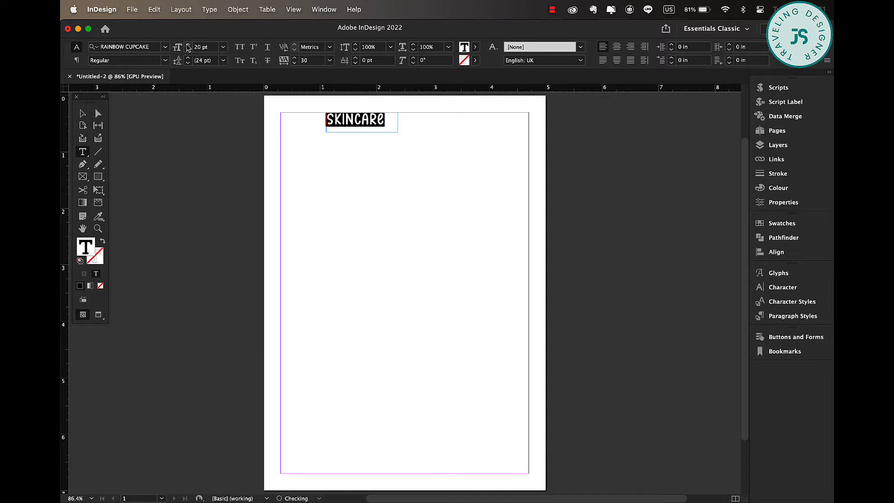
Duplicate the SKINCARE frame below it and replace the copy's text with ROUTINE.
click(83, 114)
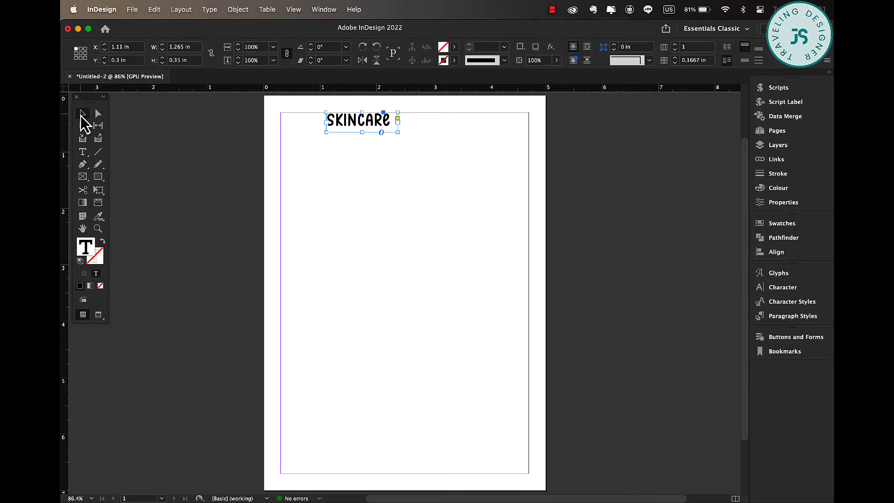
click(293, 9)
click(308, 43)
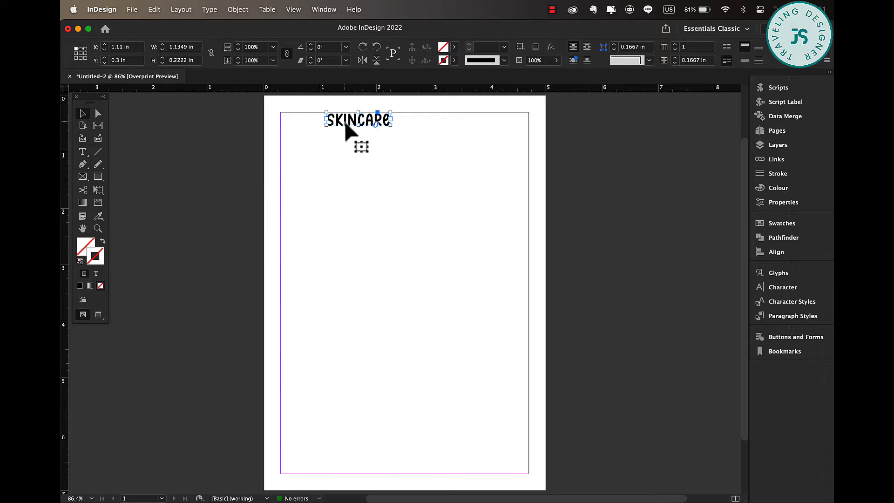
double_click(368, 144)
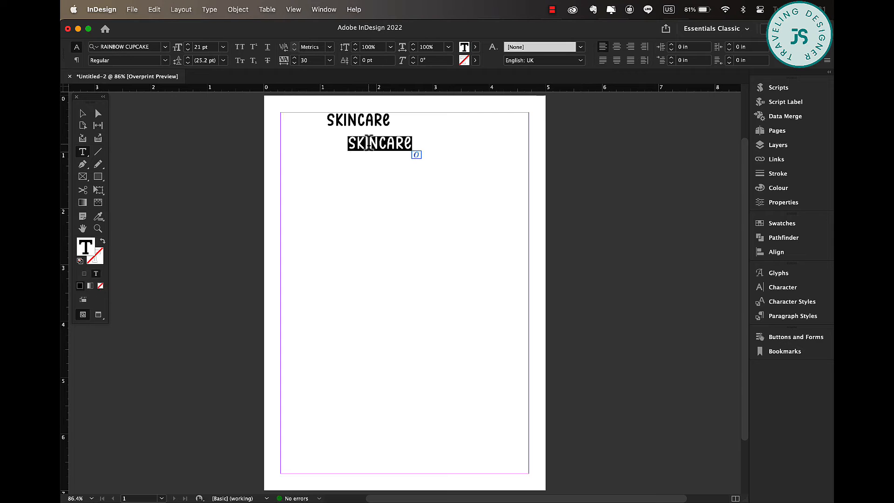
text(ROUTINE)
key(super+a)
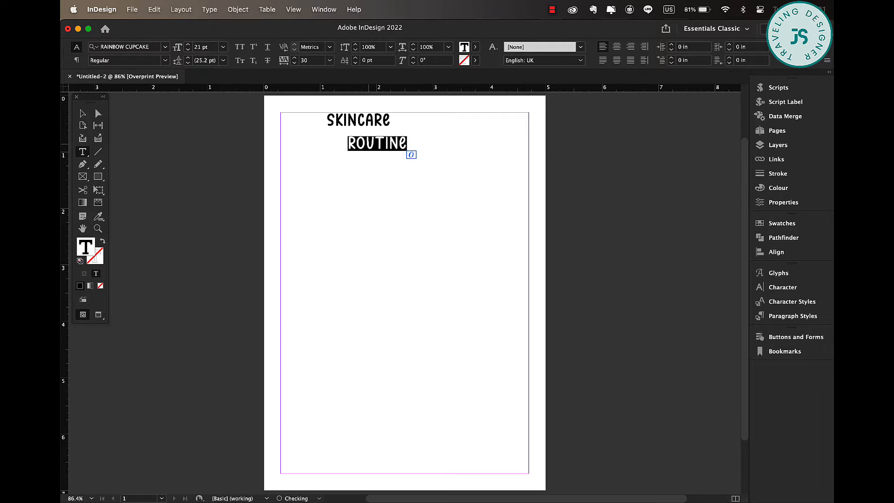
Set ROUTINE in the Mila Miguella font and enlarge its text frame.
text(mil)
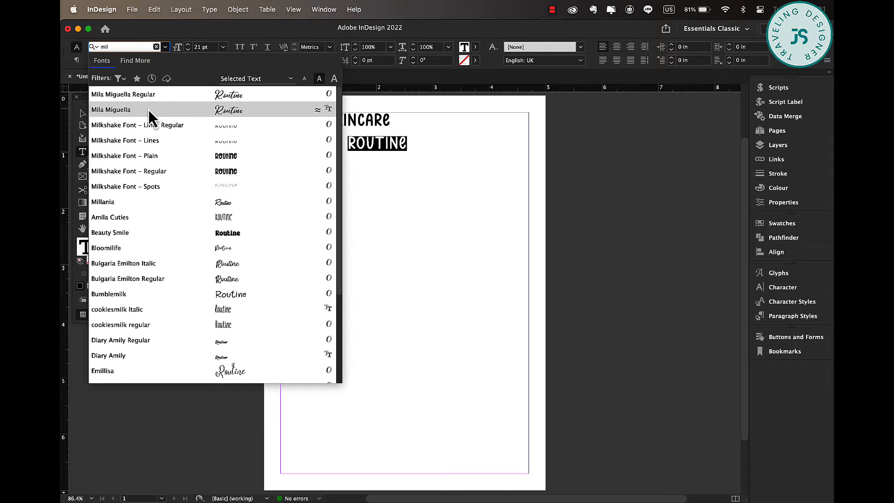
click(149, 110)
click(82, 113)
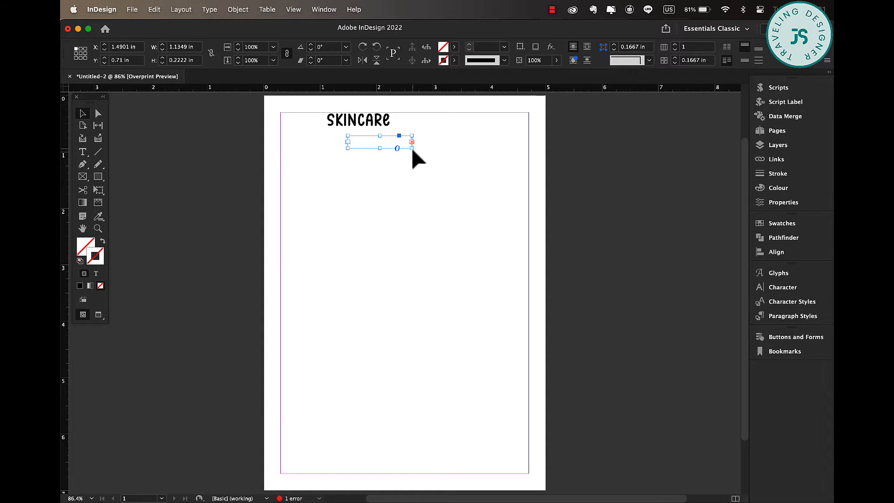
drag(411, 148, 458, 163)
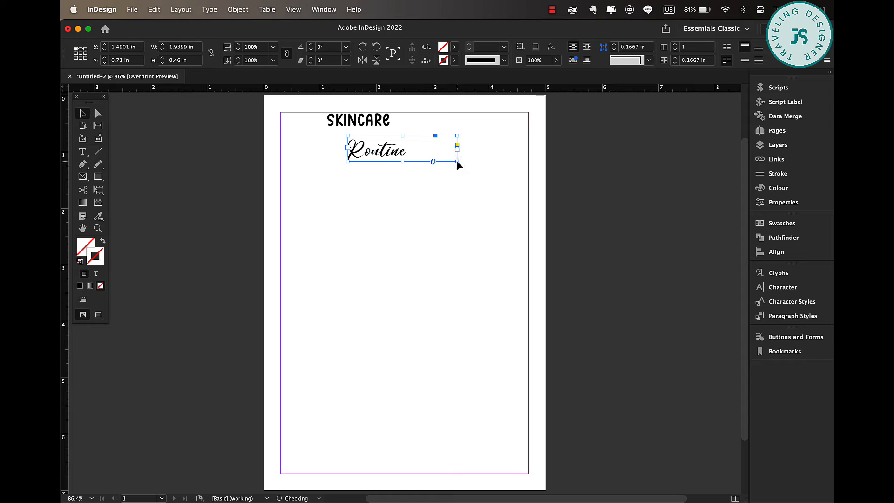
Fit the Routine frame to its text and place it beside SKINCARE to form the title.
double_click(457, 162)
drag(375, 147, 376, 127)
click(420, 124)
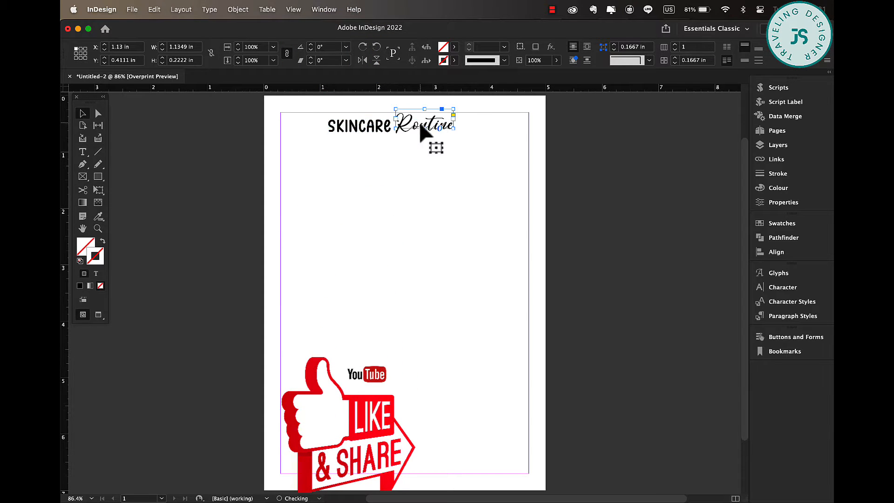
mouse_move(455, 131)
mouse_down()
mouse_move(464, 133)
mouse_move(447, 129)
mouse_move(452, 133)
mouse_up()
click(439, 147)
drag(370, 135, 364, 133)
click(438, 155)
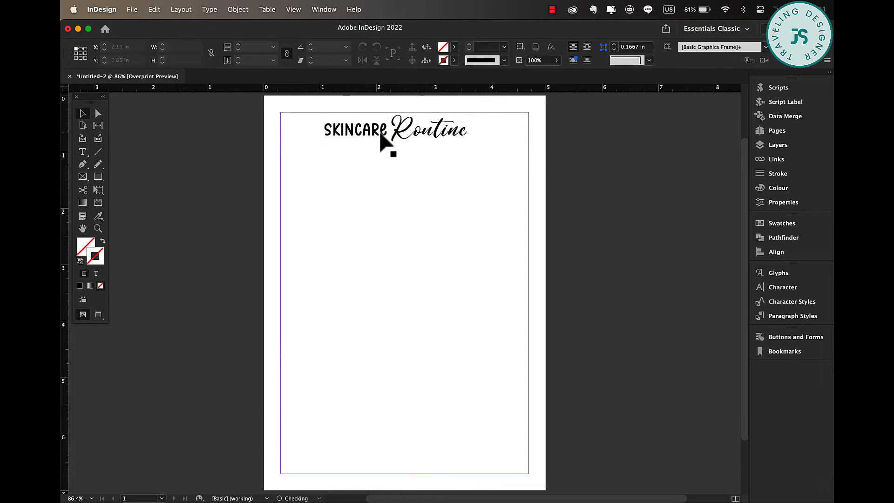
Group the two title frames and move the group to the page's horizontal centre.
click(380, 132)
shift+click(426, 133)
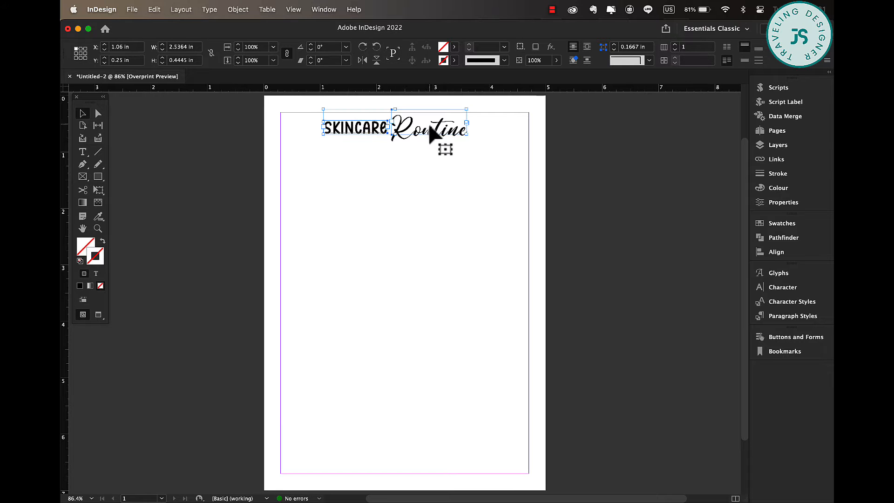
right_click(429, 131)
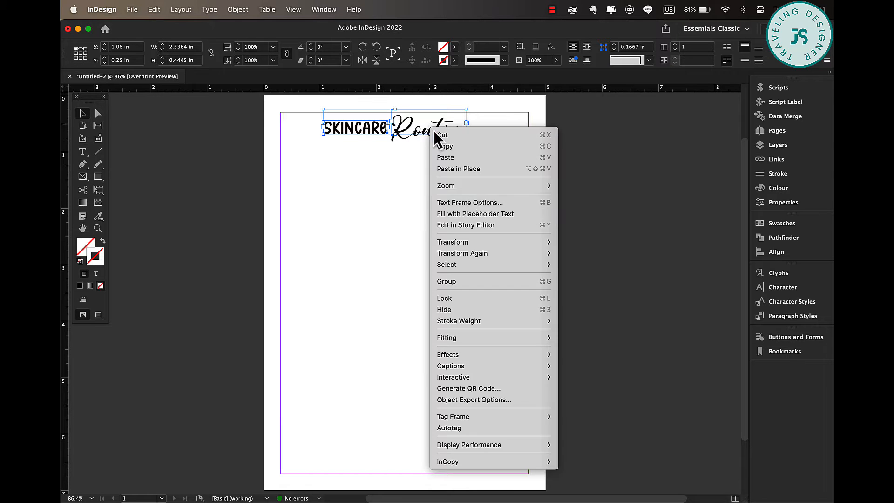
click(460, 281)
drag(419, 131, 429, 129)
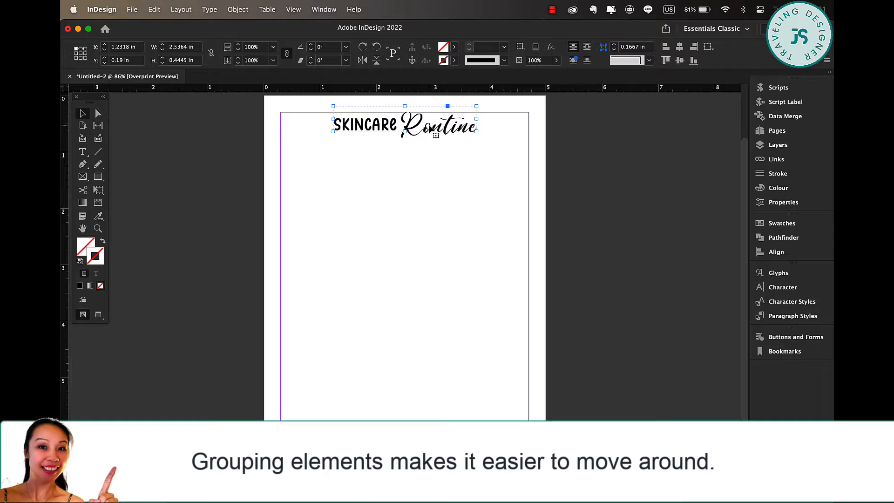
click(439, 211)
Duplicate the SKINCARE frame below the title, change its text to SKIN TYPE, and reduce it to 12 pt.
double_click(373, 127)
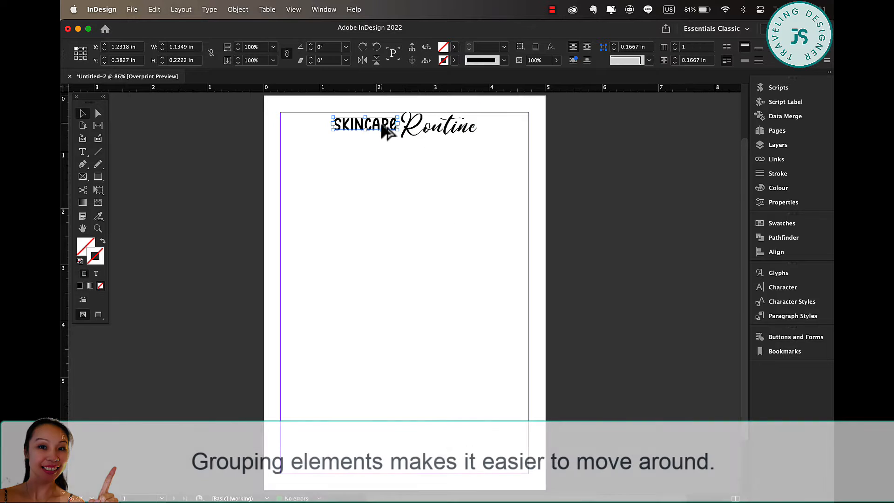
drag(382, 125, 408, 148)
double_click(406, 148)
text(SKIN)
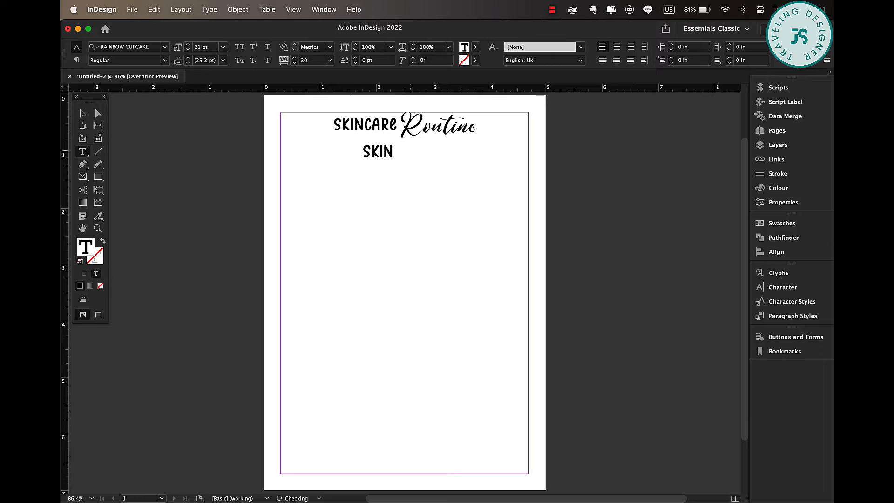
key(super+a)
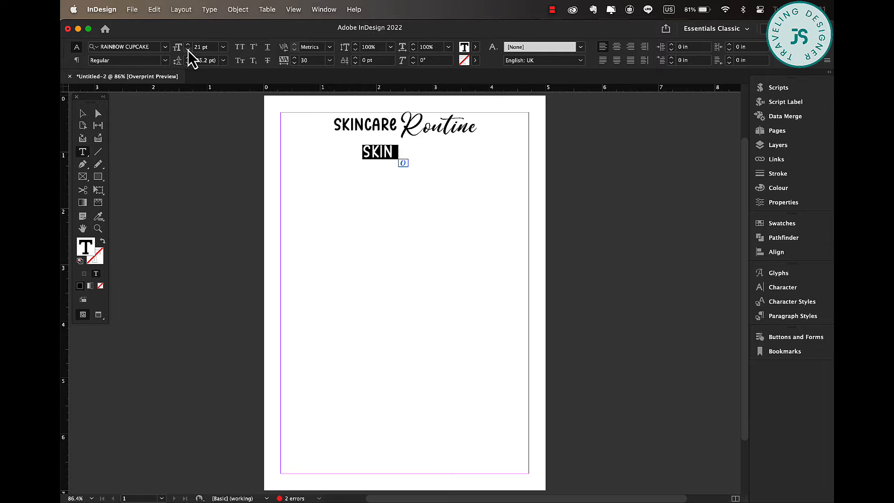
click(188, 49)
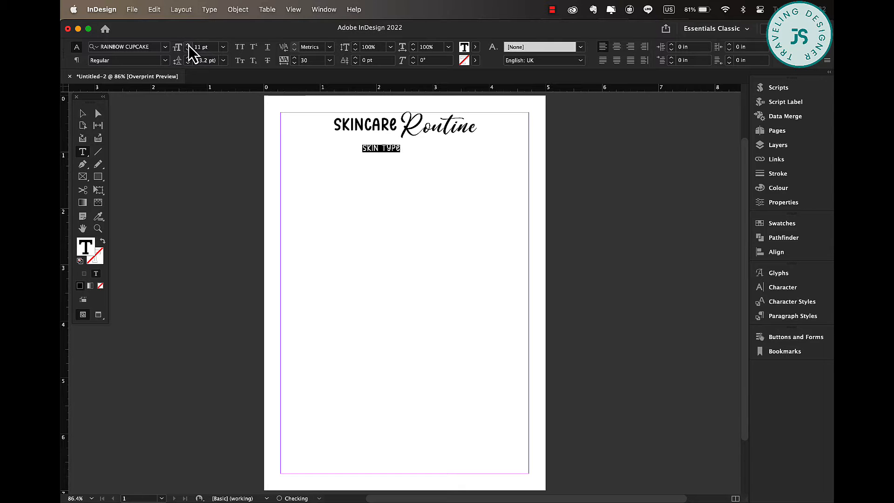
Centre-align the SKIN TYPE text within its frame.
click(83, 114)
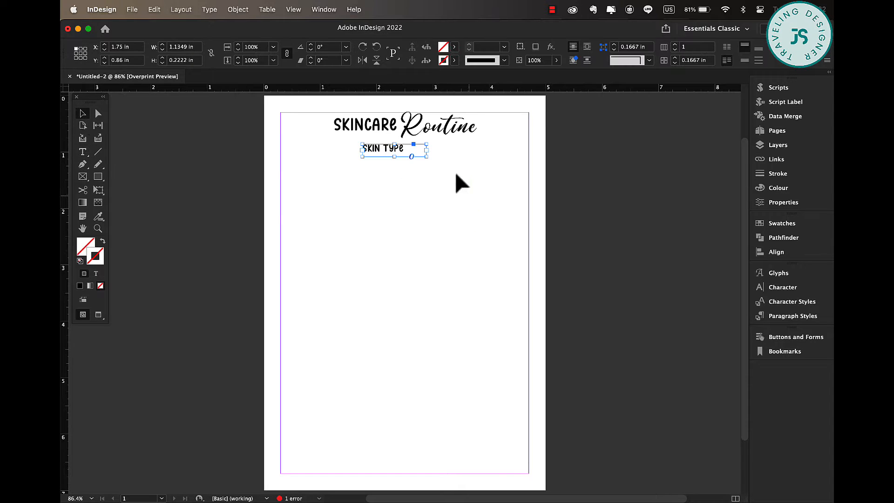
double_click(412, 151)
key(super+a)
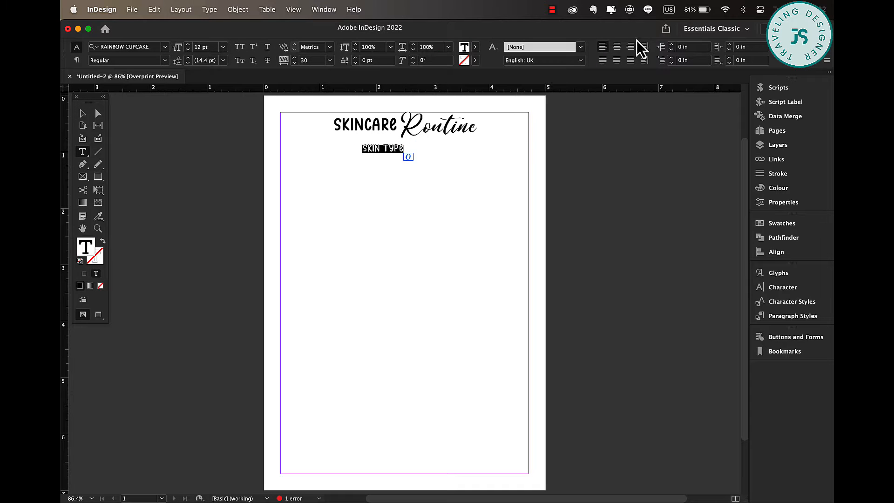
click(616, 46)
Fit the SKIN TYPE frame to its text and centre it below the title.
click(82, 114)
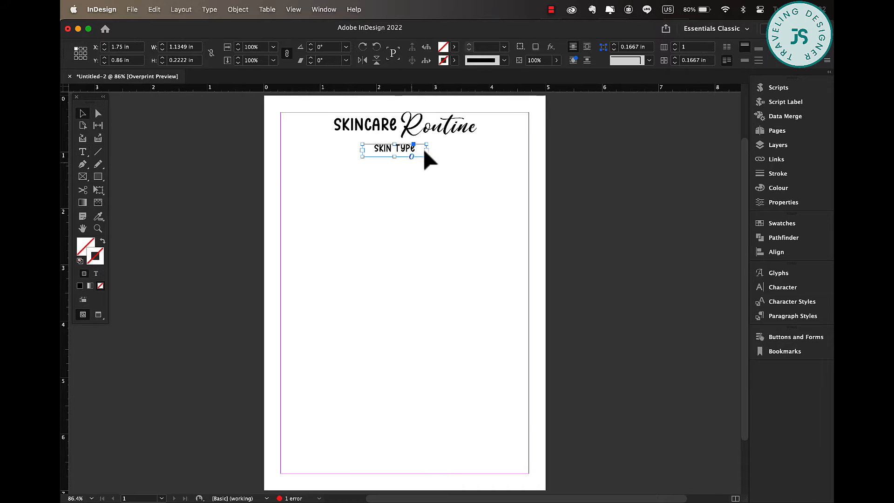
double_click(427, 157)
drag(394, 149, 415, 150)
click(484, 184)
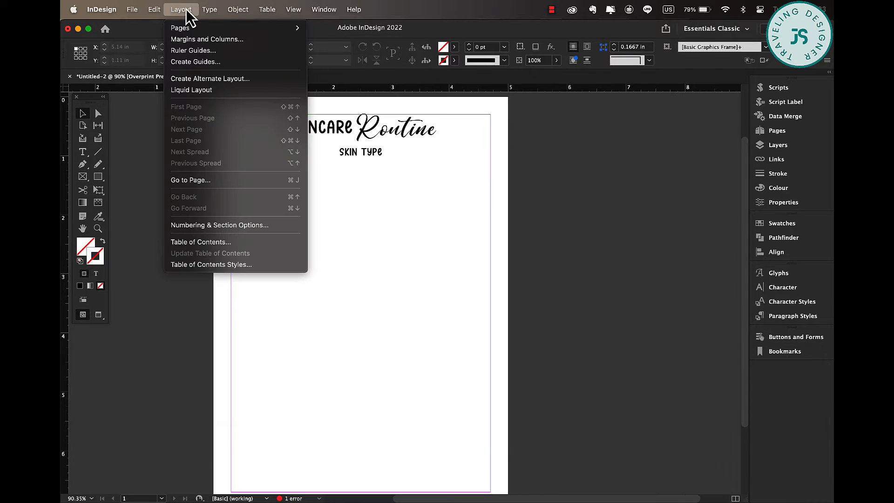
Create guides with 0 rows and 4 columns fitted to margins, with a 0.125 in column gutter.
click(200, 65)
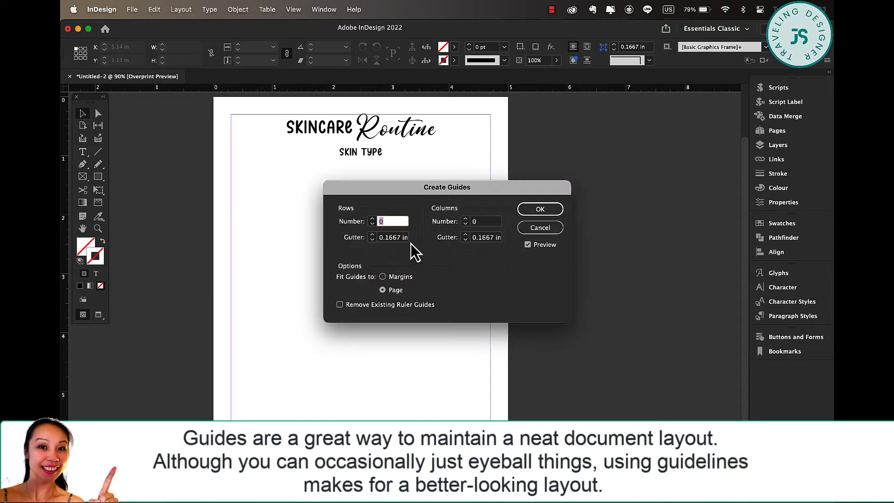
click(400, 279)
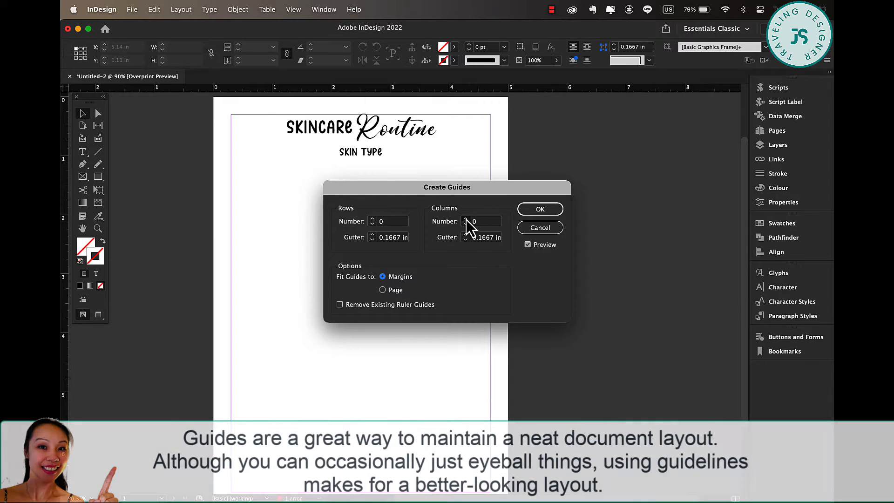
click(466, 219)
click(466, 219)
click(466, 218)
click(466, 219)
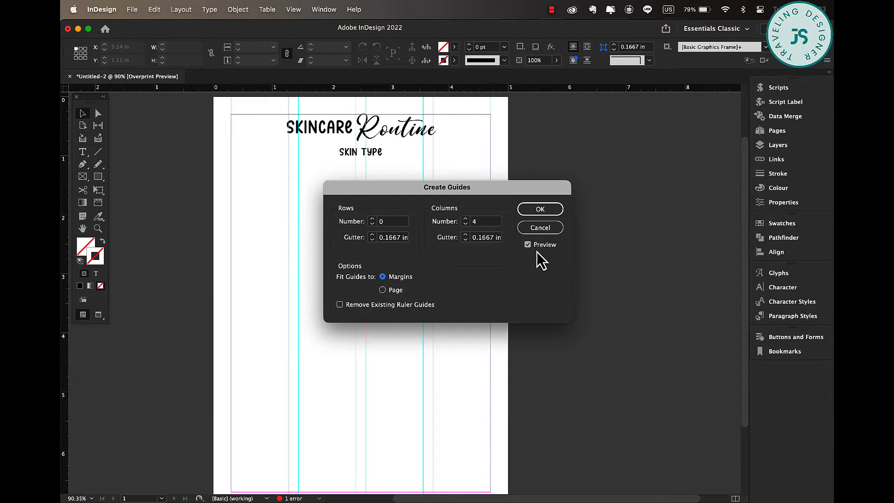
click(465, 240)
click(536, 209)
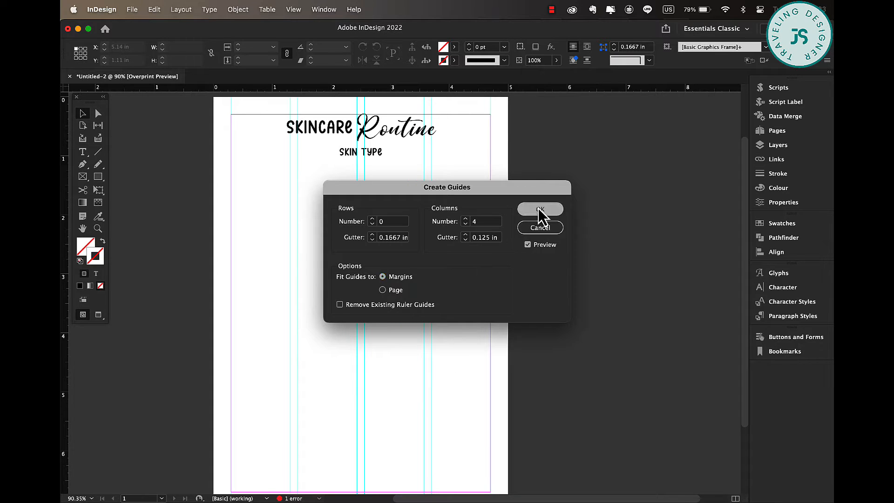
Draw a rectangle about 1 in by 0.26 in in the first column below the heading with a 0.5 pt stroke.
scroll(339, 158, up, 3)
scroll(340, 161, up, 3)
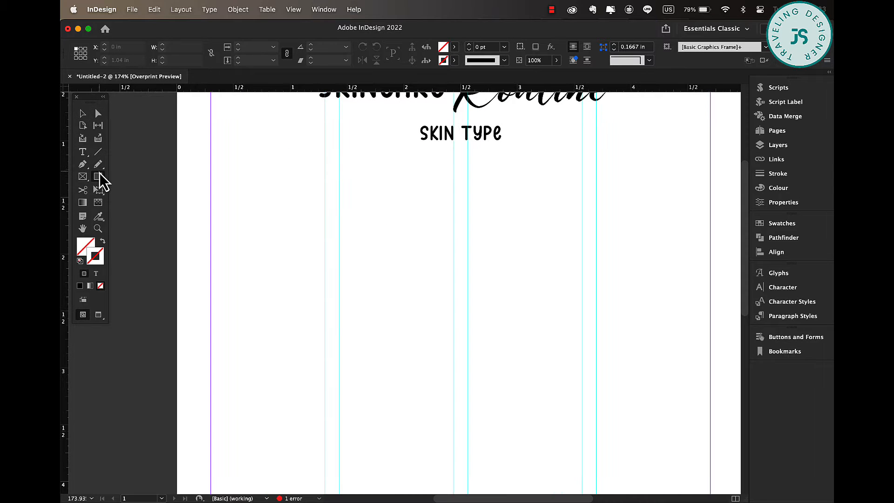
drag(211, 150, 326, 180)
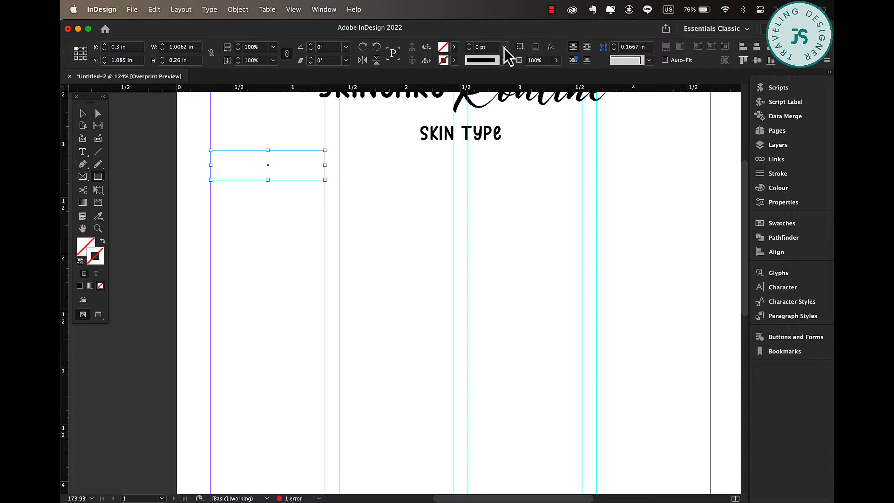
click(503, 47)
click(489, 80)
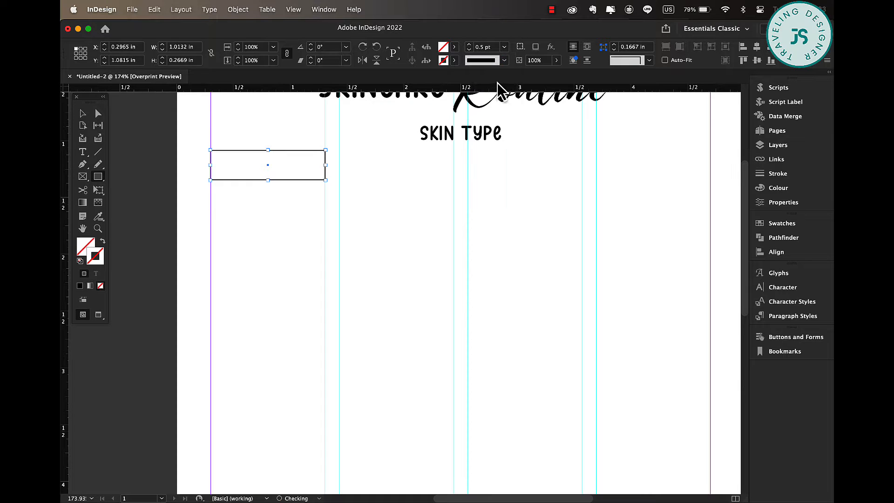
Round the rectangle's corners into a pill shape using the live corner handles.
click(82, 113)
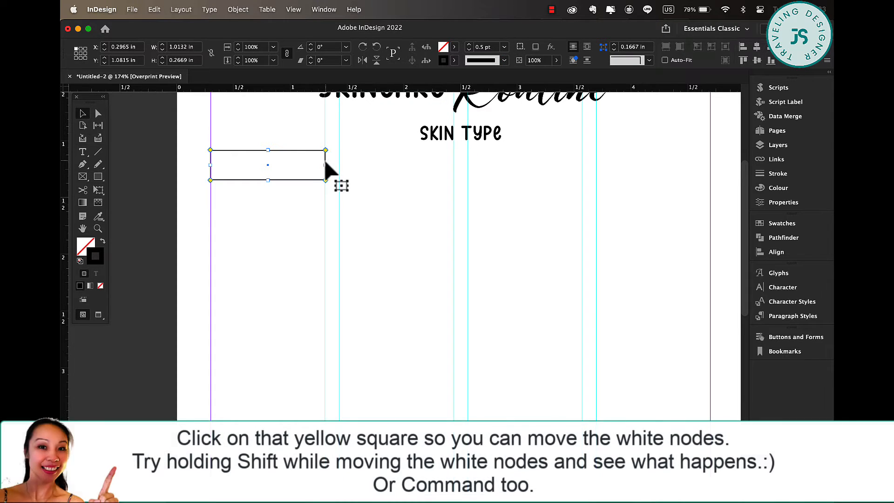
drag(325, 155, 302, 157)
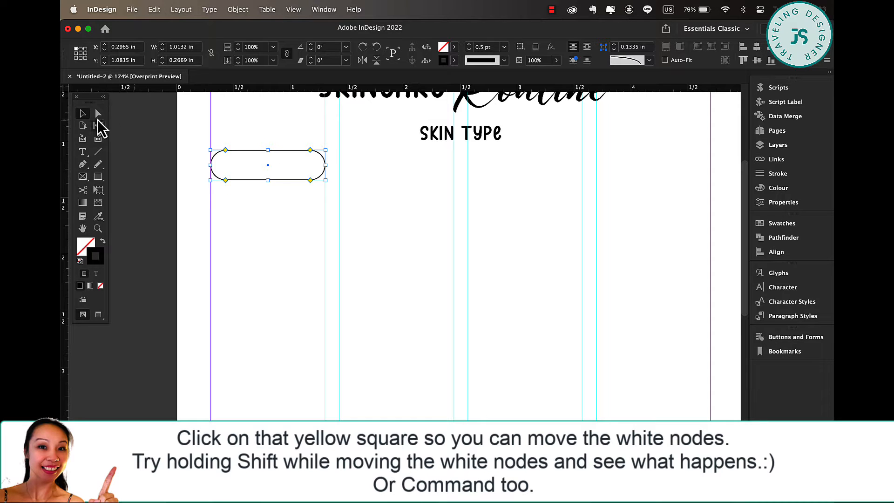
Duplicate the SKIN TYPE text into the pill rectangle and change its text to OILY.
click(479, 139)
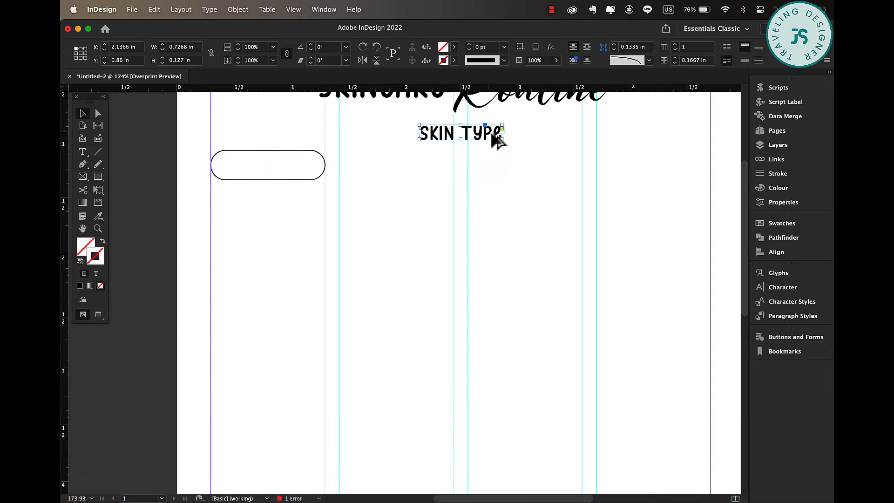
drag(495, 136, 300, 165)
double_click(301, 165)
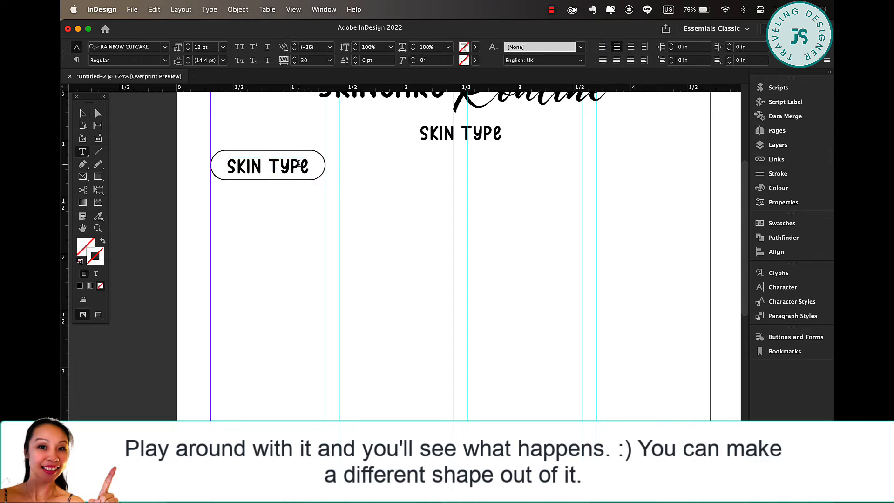
key(super+a)
text(OIL)
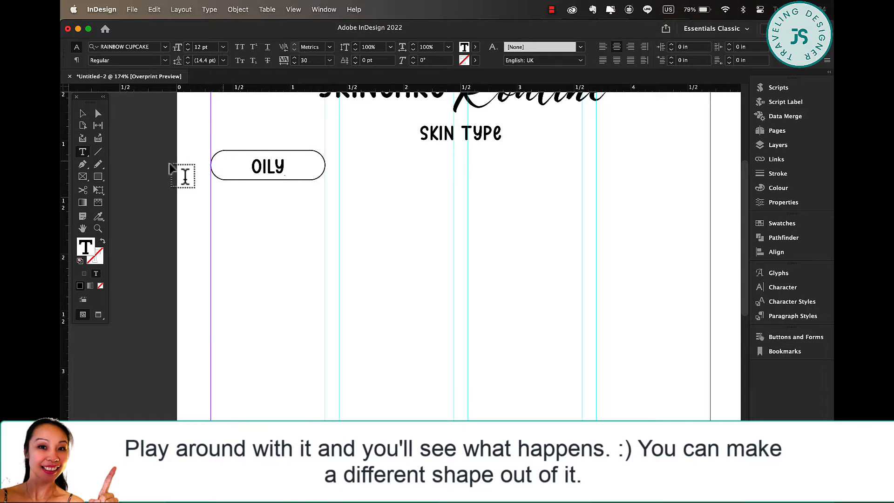
click(83, 113)
Duplicate the OILY pill into the second column and group the first pill with its label.
click(245, 282)
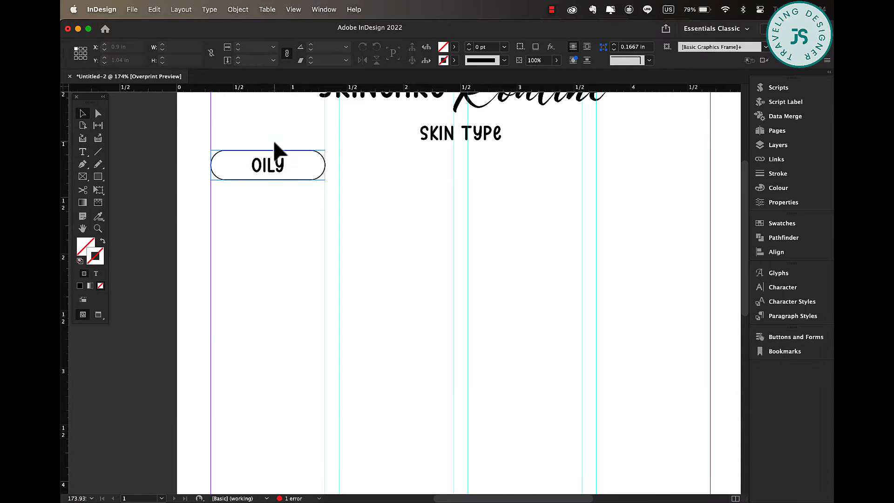
drag(274, 141, 253, 206)
drag(271, 170, 399, 170)
click(256, 174)
key(super+g)
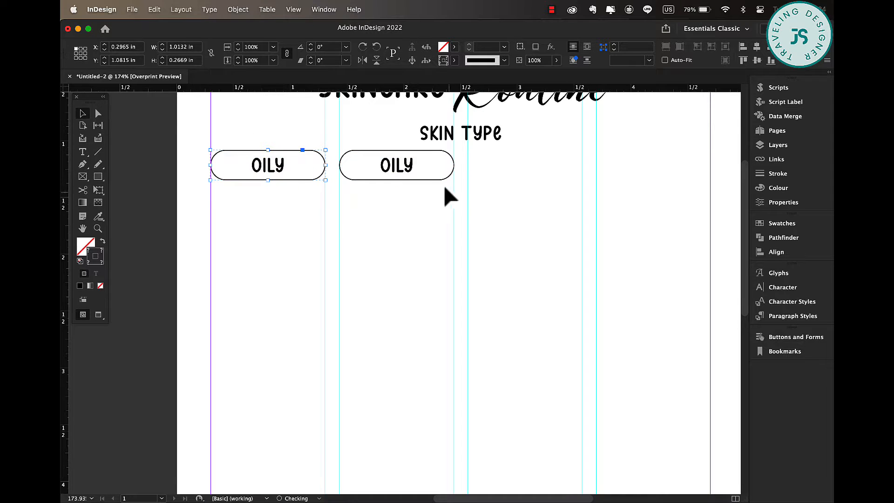
Group the second pill with its label and change its text to DRY.
click(402, 171)
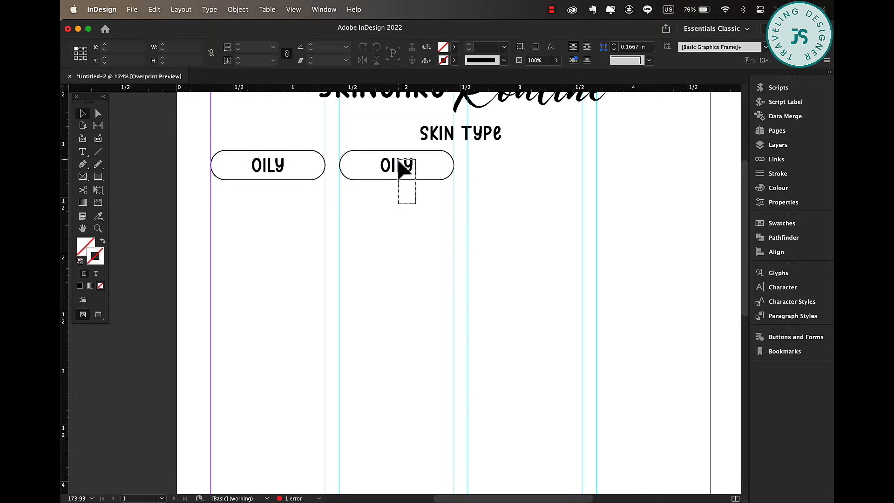
right_click(399, 159)
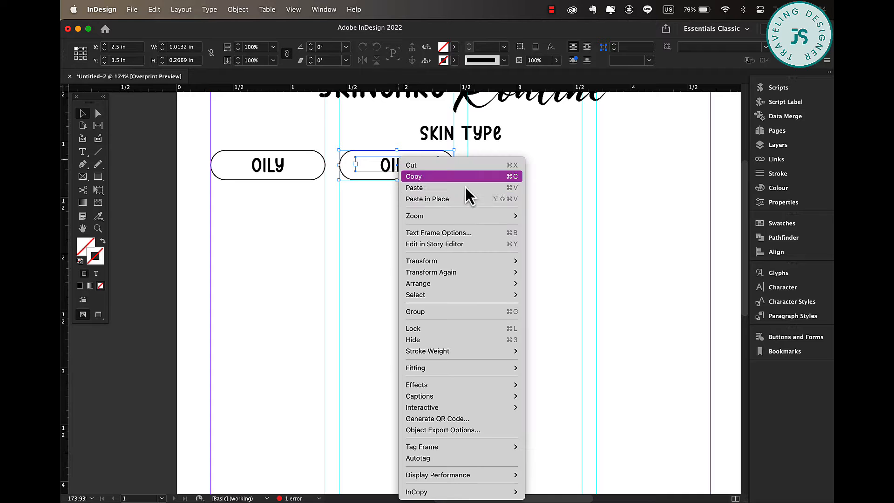
click(466, 312)
double_click(398, 176)
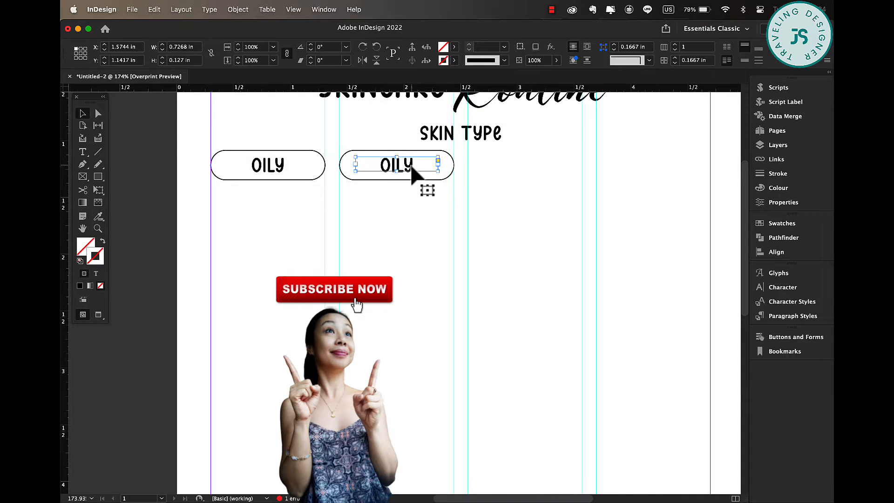
double_click(398, 172)
text(DRY)
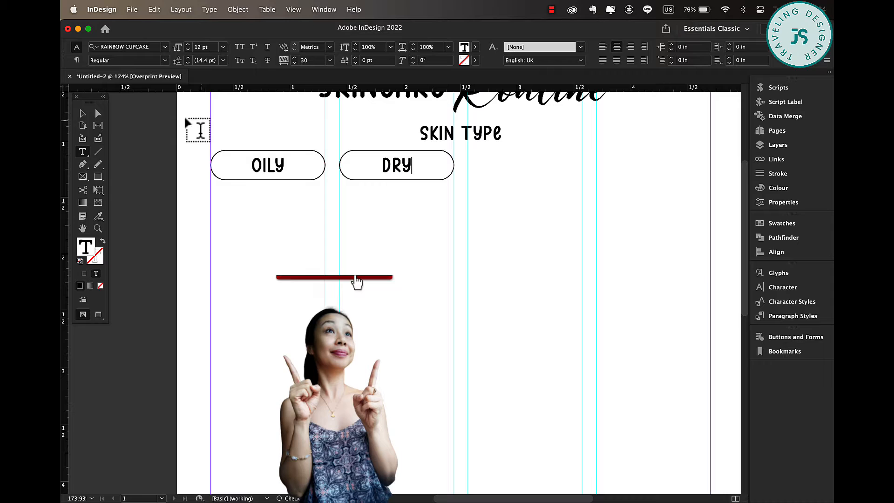
click(82, 113)
Duplicate the DRY pill into the third column and change its text to COMBO.
drag(418, 168, 540, 168)
double_click(540, 169)
double_click(539, 164)
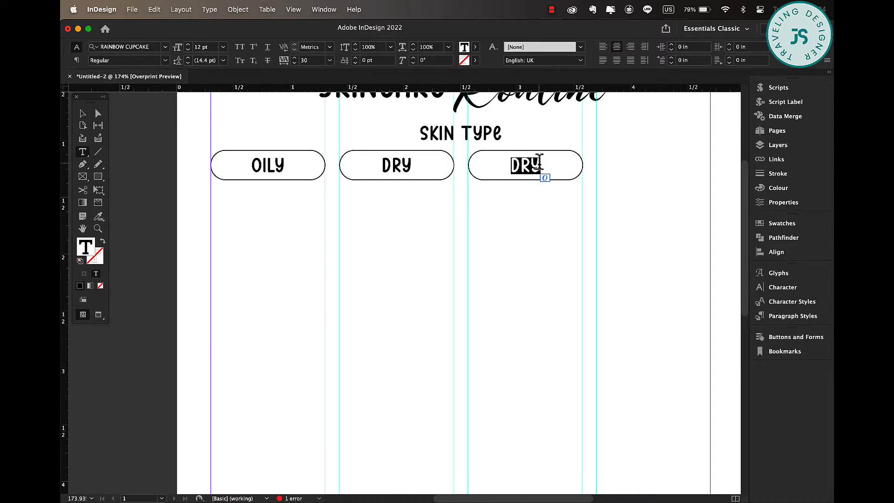
text(COMBO)
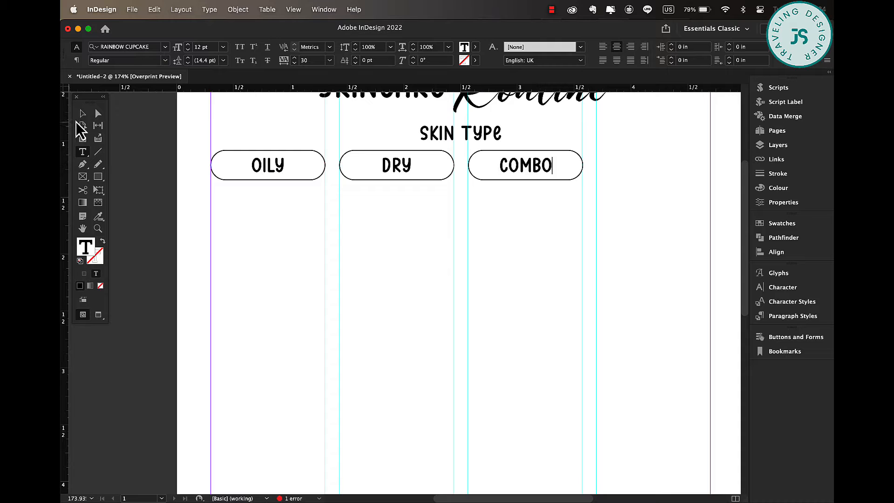
click(83, 113)
Duplicate the COMBO pill into the fourth column and change its text to Sensitive.
drag(545, 173, 668, 168)
double_click(672, 158)
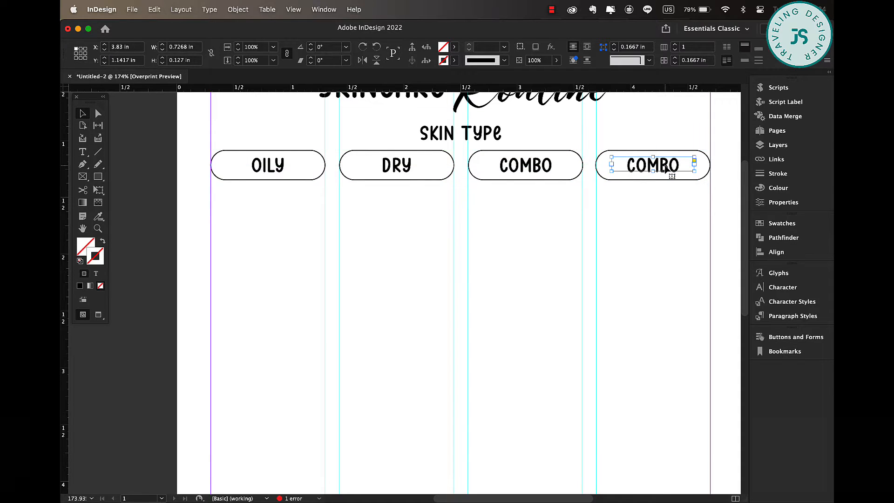
double_click(672, 158)
text(Sen)
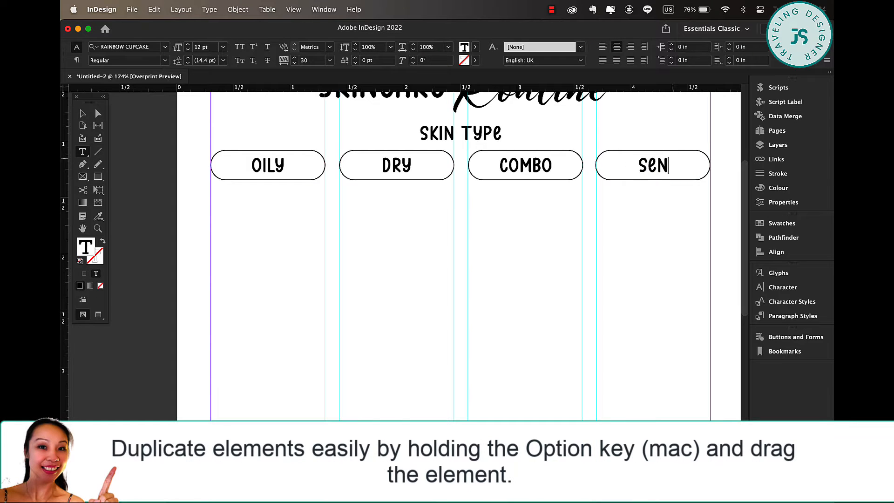
text(sitive)
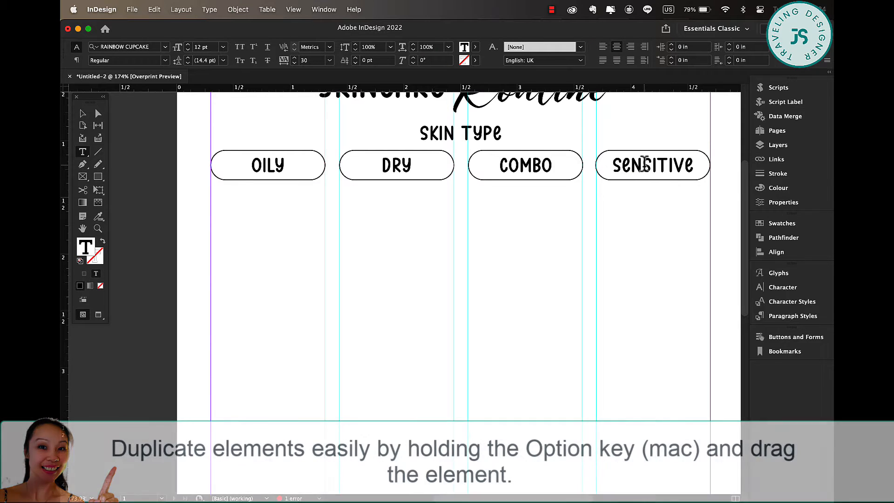
click(82, 113)
Select the four skin-type pills and align them evenly across the columns with the Align panel.
click(526, 274)
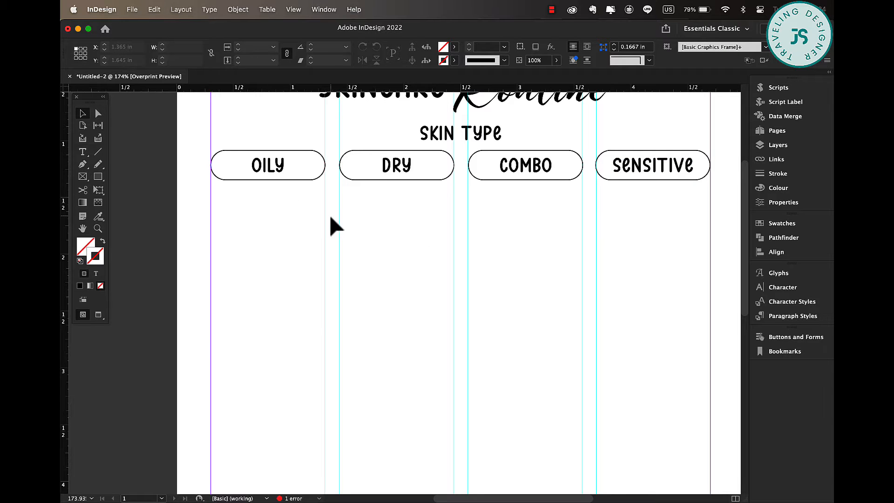
scroll(331, 217, down, 5)
scroll(330, 218, down, 1)
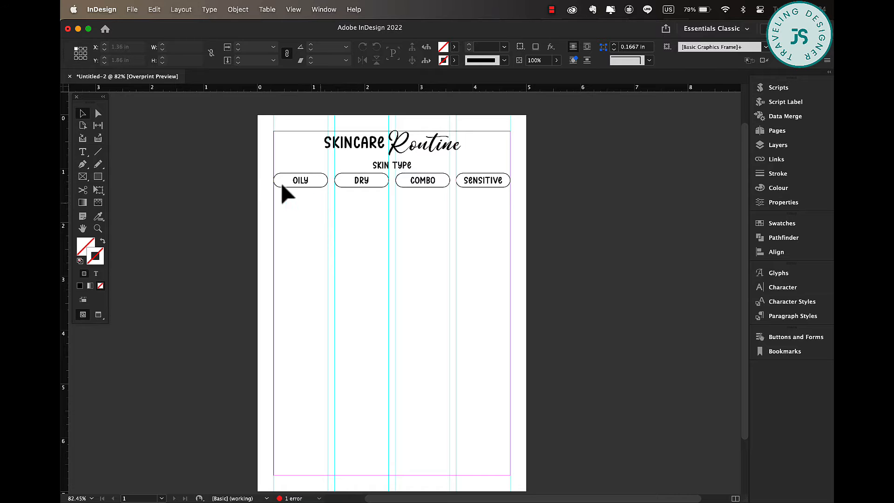
drag(232, 173, 531, 197)
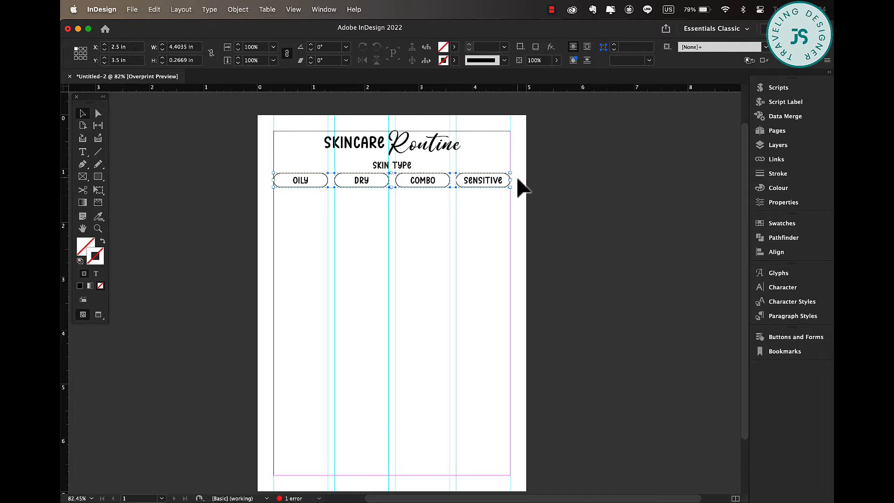
click(774, 253)
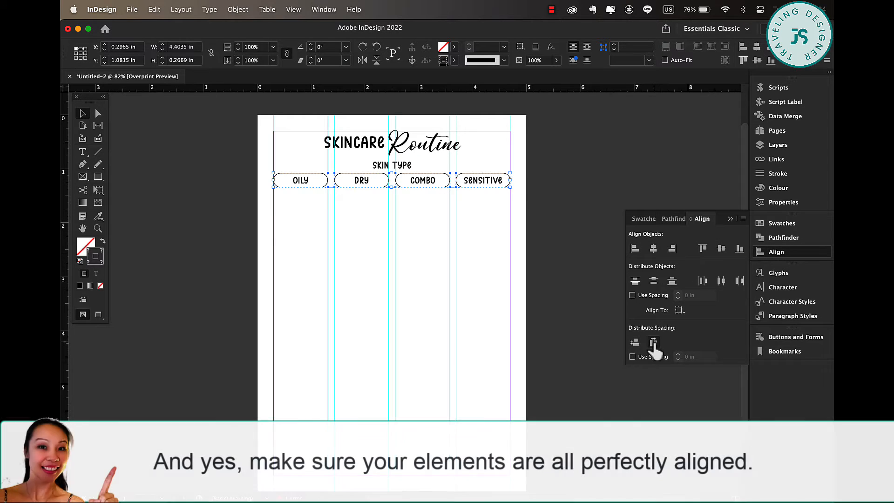
click(542, 203)
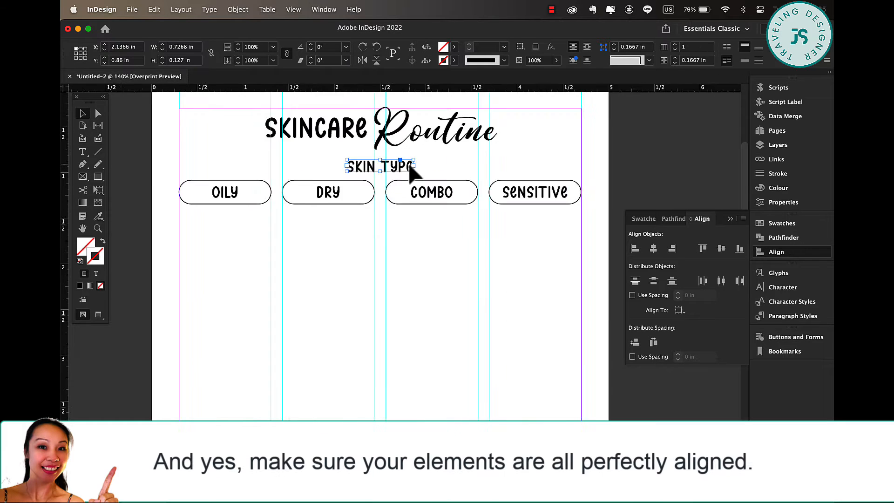
Duplicate the SKIN TYPE heading below the first pill as EXFOLIATE ON and widen its frame to fit.
drag(409, 169, 285, 230)
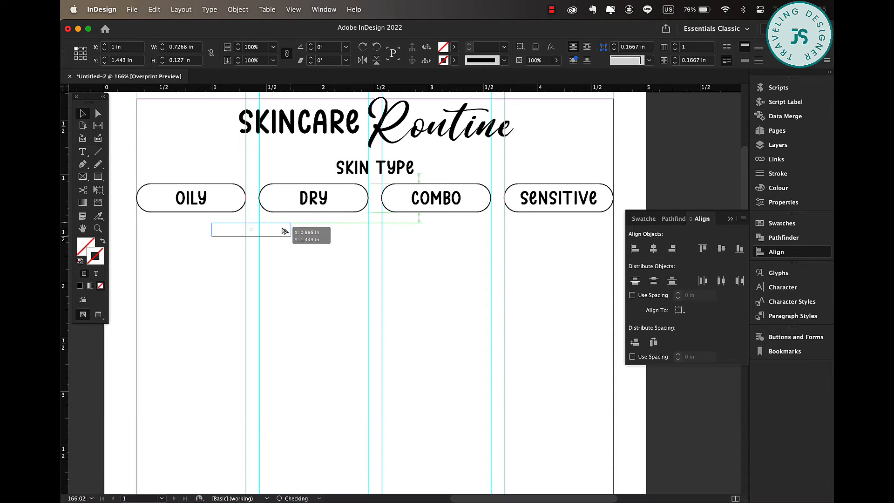
triple_click(283, 228)
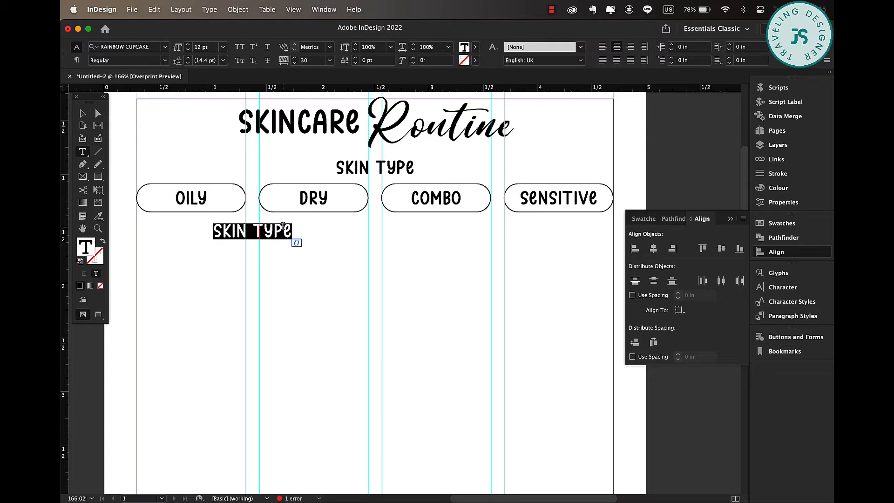
text(exfoliate)
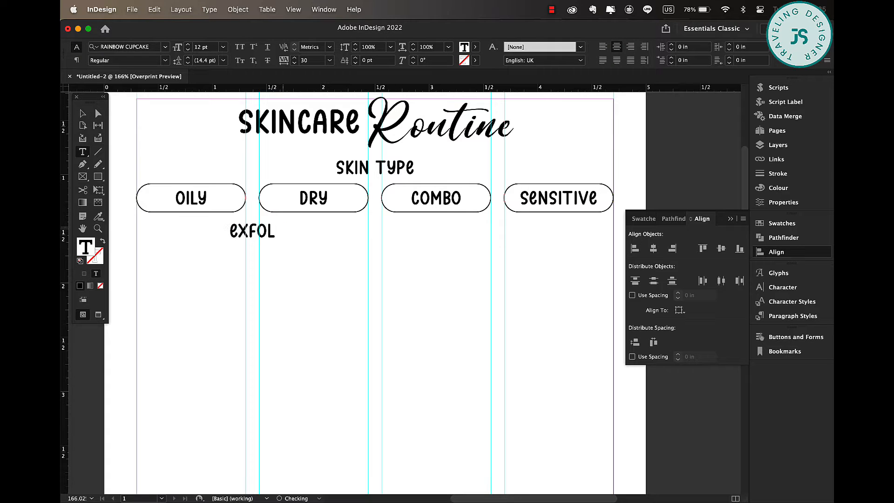
click(82, 114)
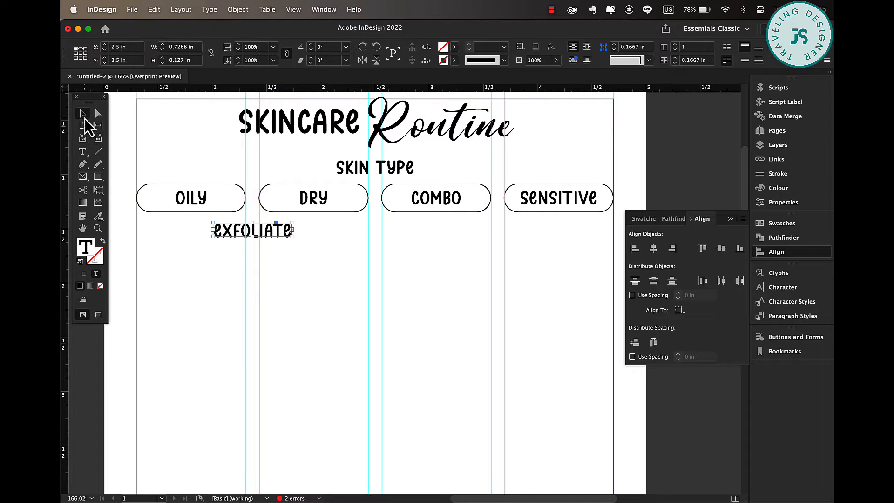
drag(208, 229, 182, 229)
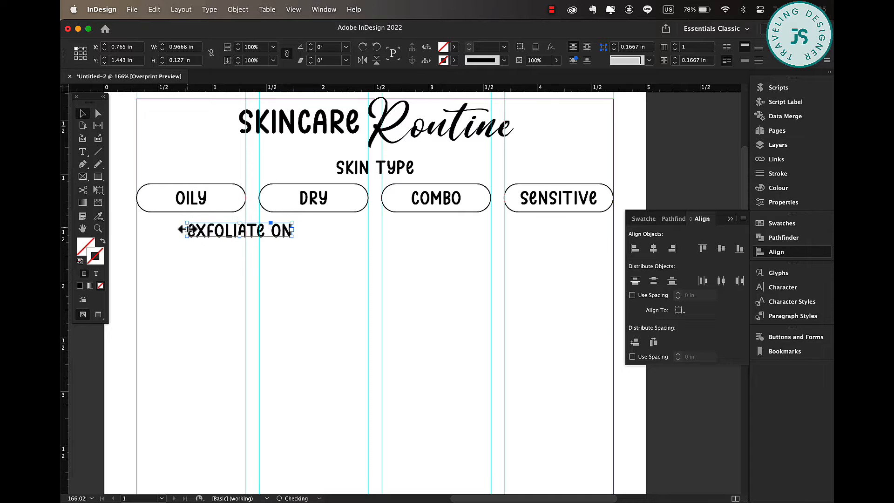
click(313, 255)
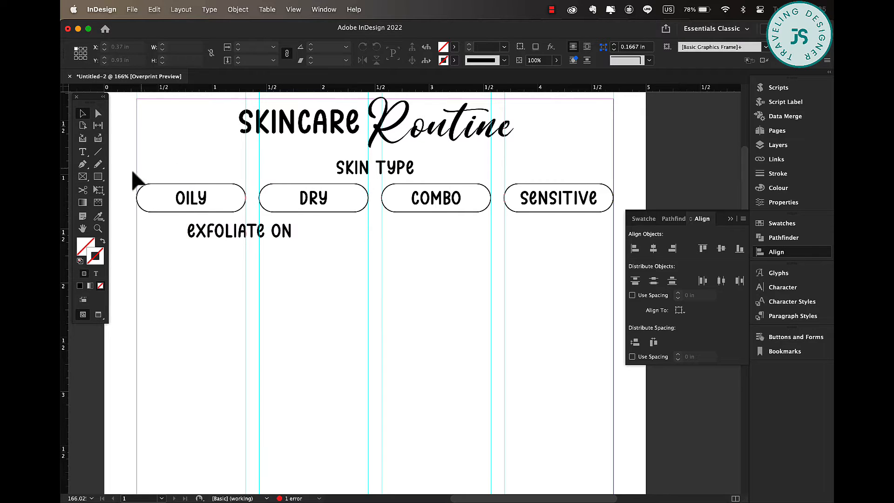
Draw a circle about 0.27 in wide below the heading with a 0.5 pt stroke.
drag(98, 179, 150, 200)
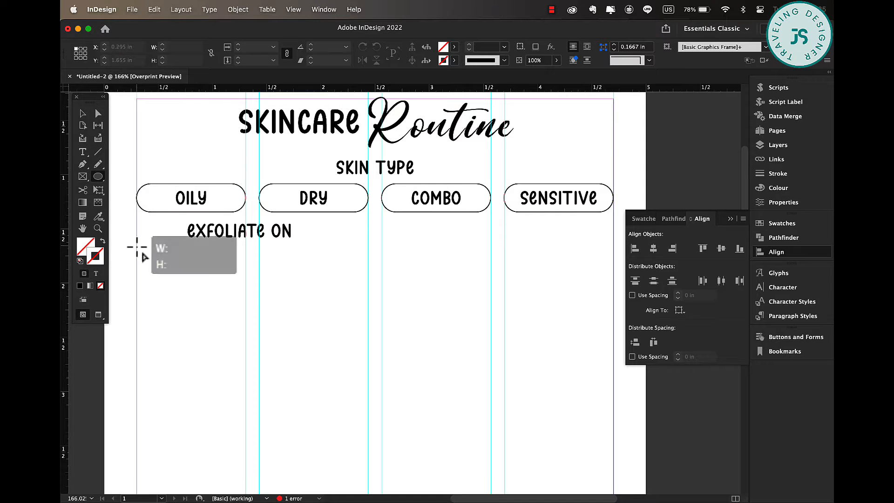
drag(138, 248, 193, 282)
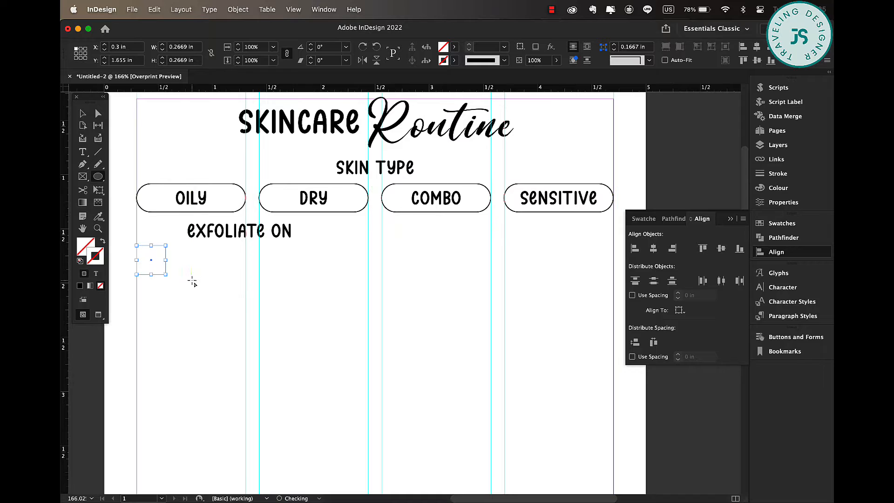
click(504, 47)
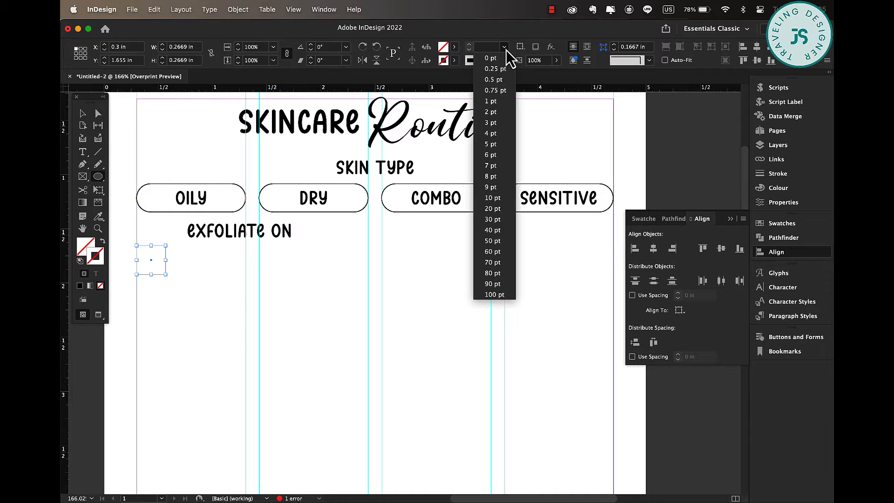
click(500, 83)
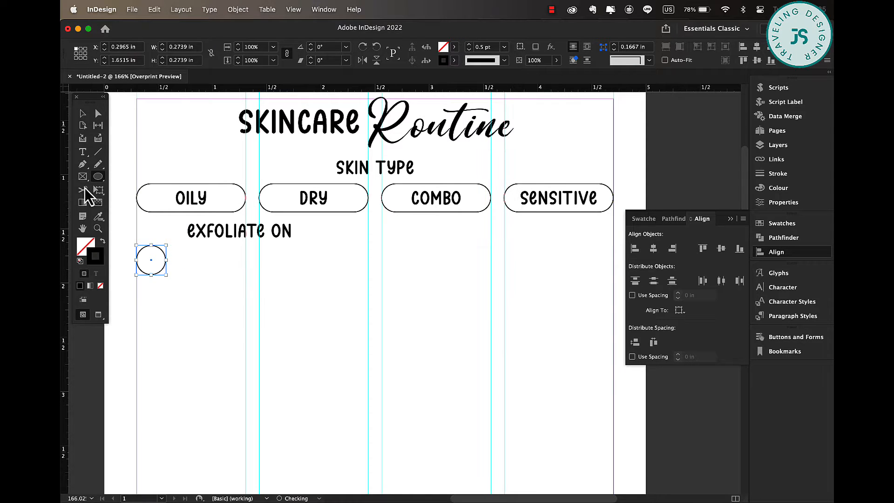
Copy a label into the circle and change its text to M.
click(210, 206)
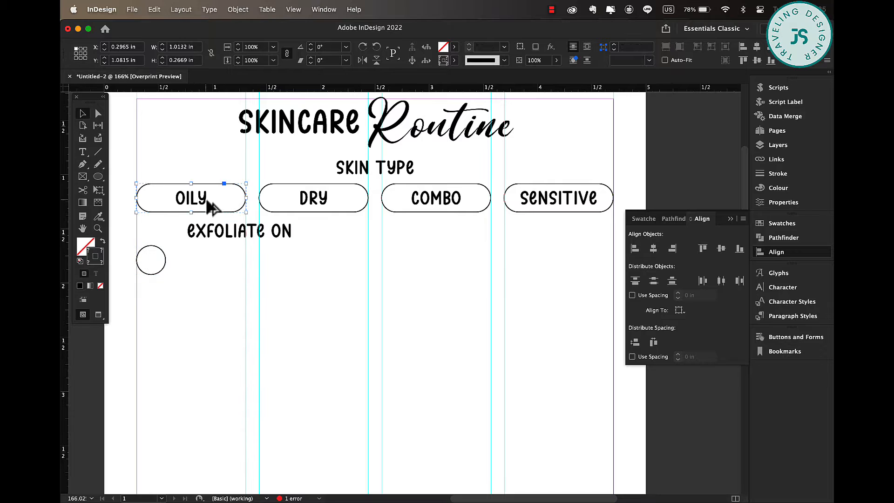
drag(197, 201, 160, 260)
double_click(160, 261)
key(super+a)
text(M)
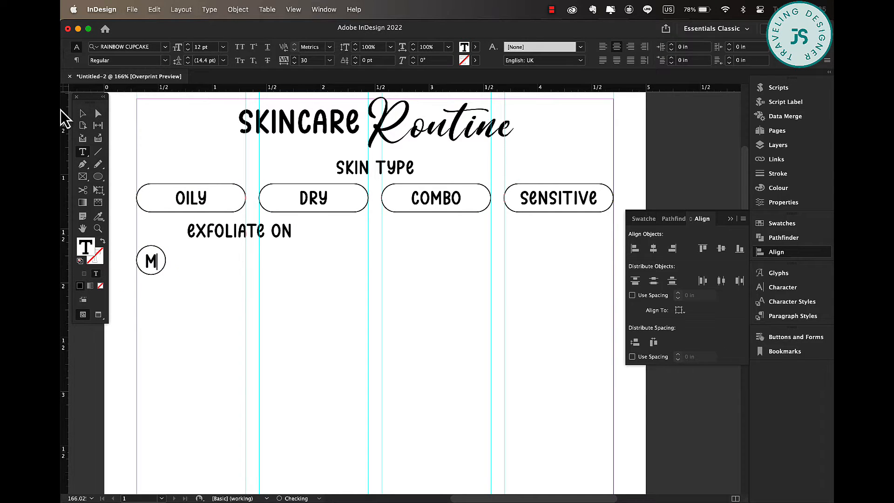
click(82, 113)
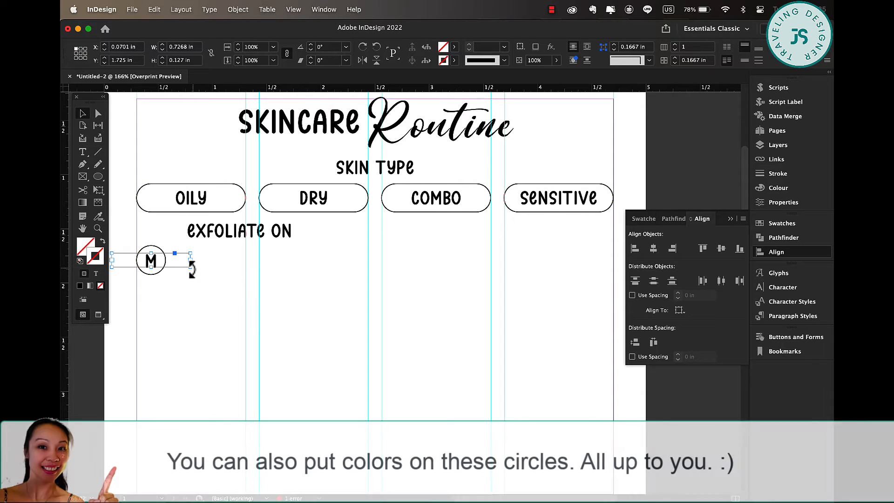
Fit the M label to the circle and duplicate the circle into a row of six.
double_click(191, 263)
drag(119, 265, 149, 261)
click(227, 264)
drag(180, 271, 154, 256)
drag(154, 257, 223, 256)
drag(224, 256, 295, 257)
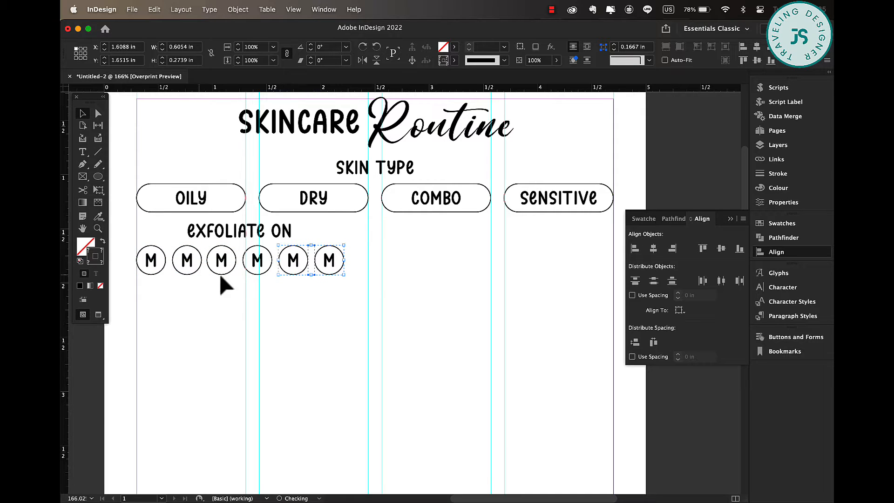
click(273, 268)
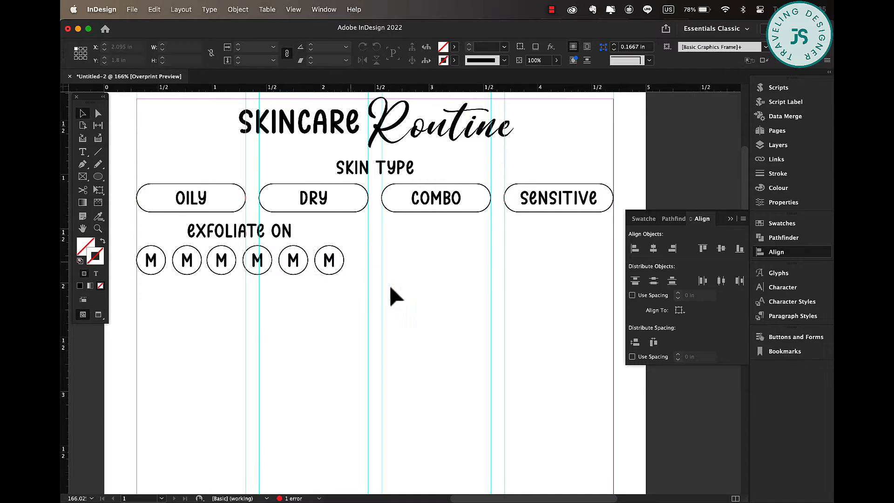
Add a seventh circle to the row and distribute the seven circles with even spacing.
scroll(398, 303, down, 3)
scroll(398, 302, right, 2)
scroll(399, 303, left, 3)
scroll(398, 303, up, 1)
drag(345, 216, 371, 220)
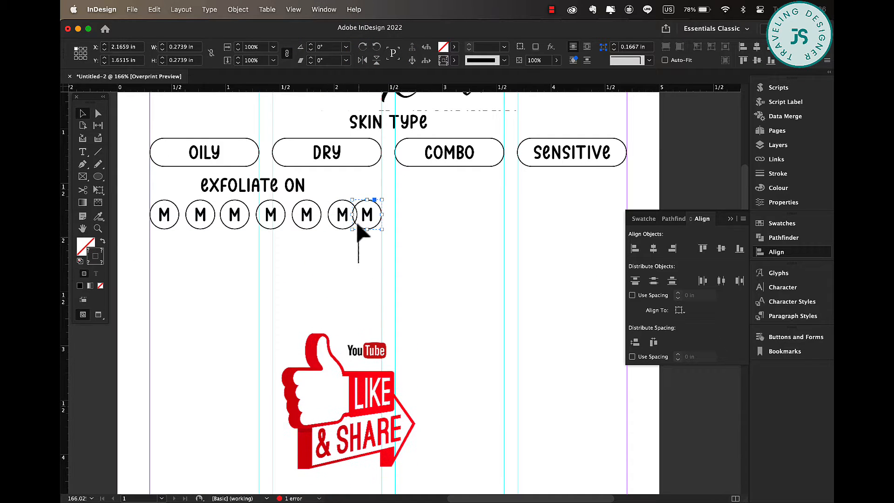
drag(359, 262, 168, 215)
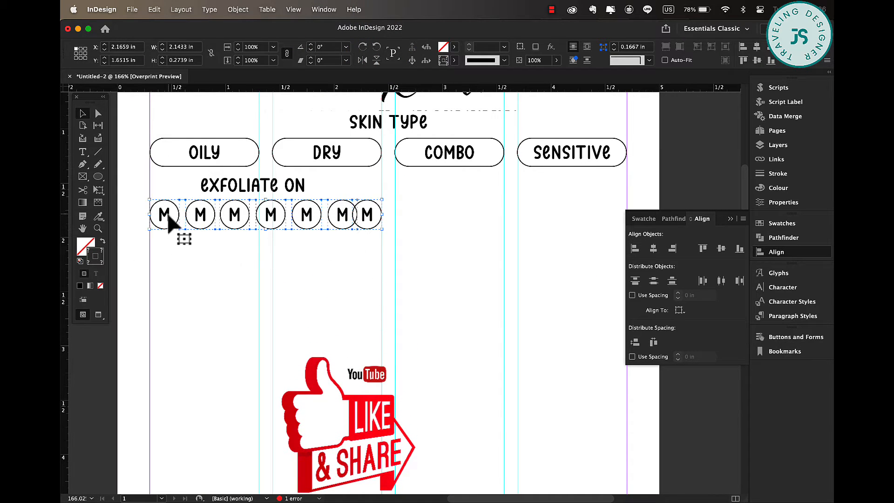
click(653, 343)
click(245, 270)
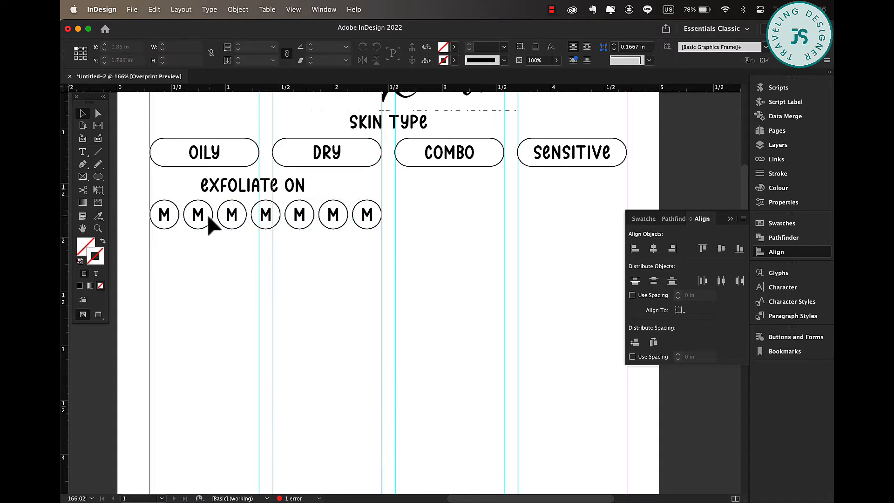
Relabel the second and third circles T and W, resizing the W label's frame to fit.
click(201, 215)
double_click(198, 214)
text(T)
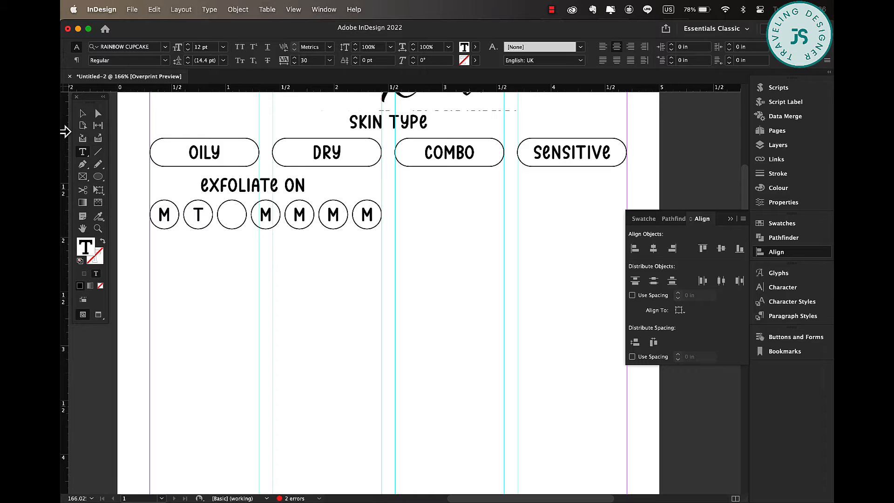
click(82, 114)
click(238, 216)
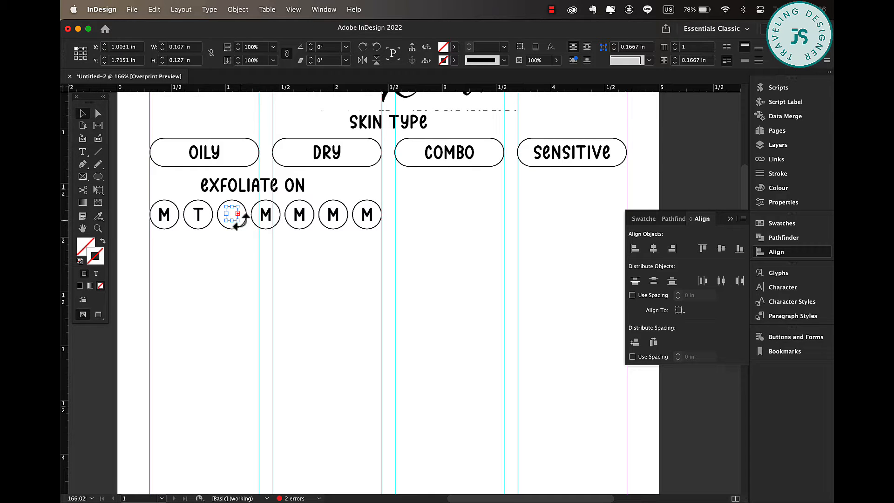
mouse_move(237, 222)
mouse_down()
mouse_move(246, 226)
mouse_move(230, 212)
mouse_up()
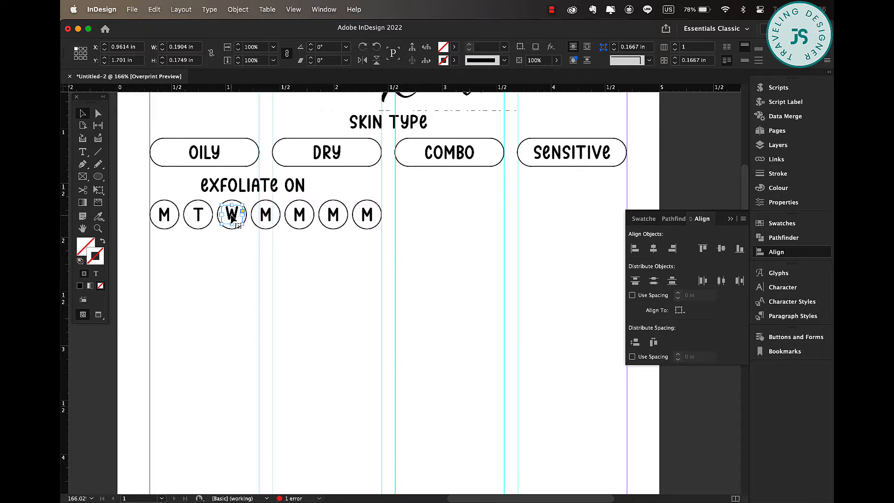
click(286, 283)
click(239, 227)
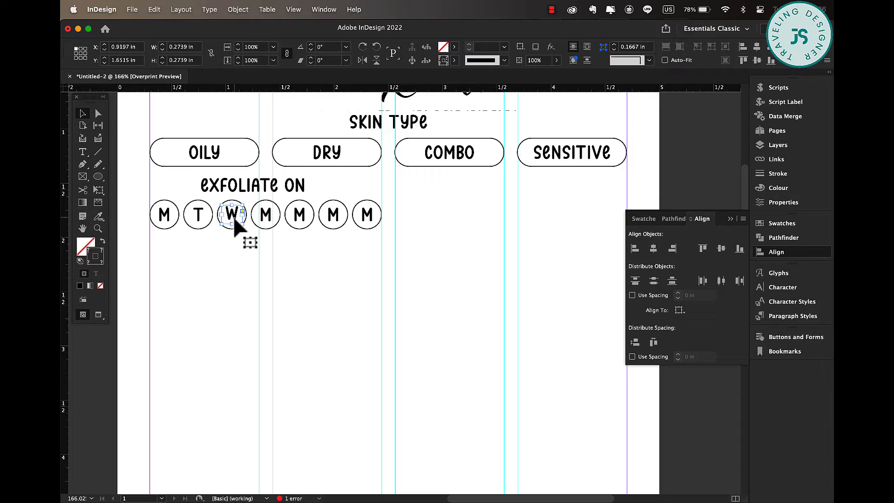
click(238, 227)
click(307, 283)
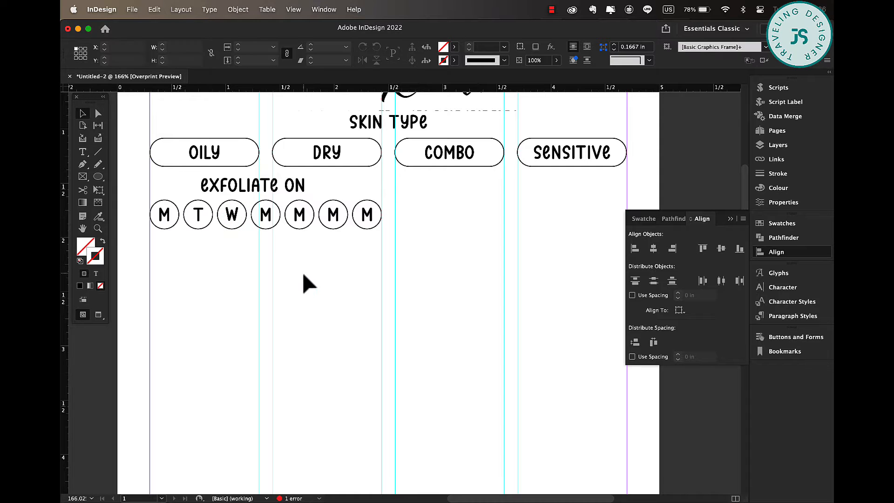
Relabel the remaining circles T, F, S and S to complete the days of the week.
click(267, 222)
double_click(266, 212)
text(T)
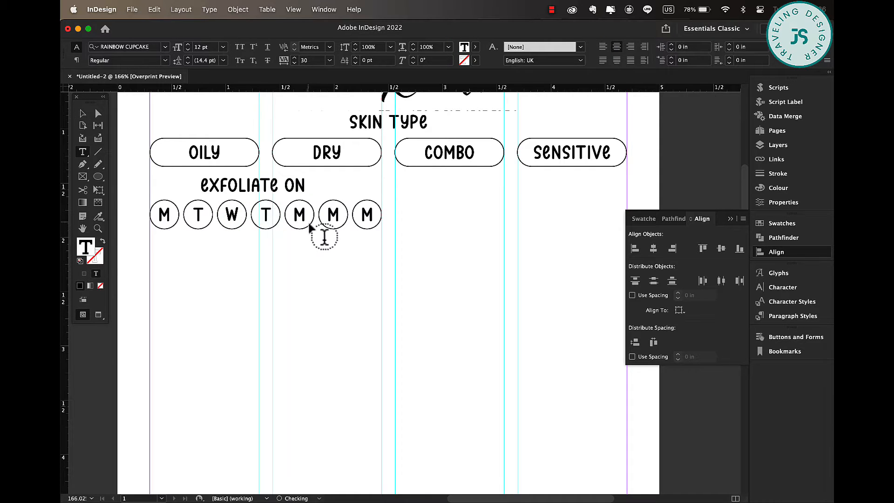
text(F)
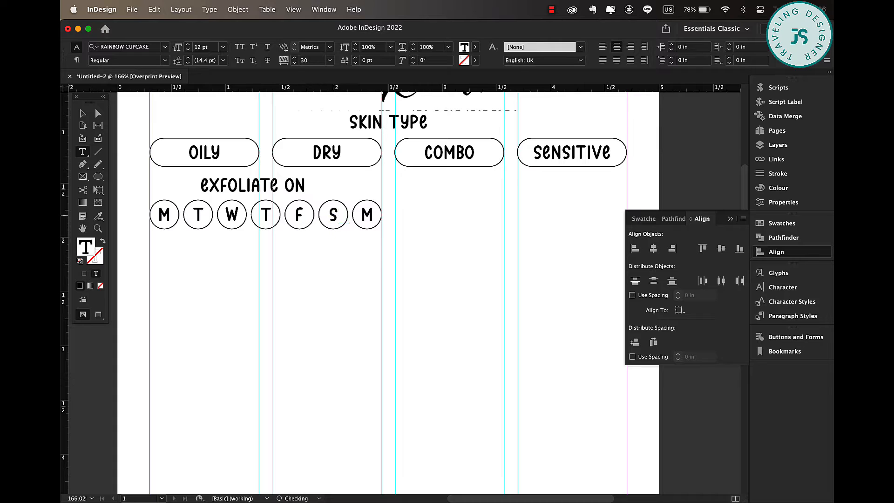
click(83, 115)
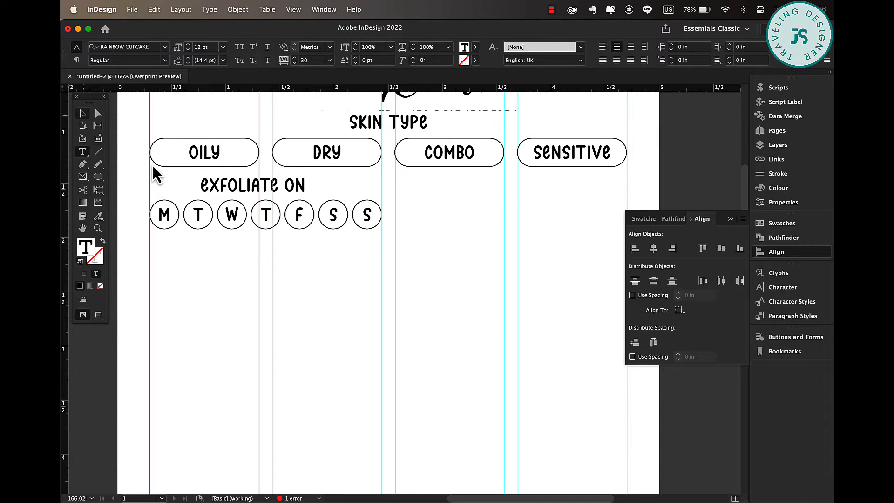
click(151, 170)
scroll(151, 223, up, 2)
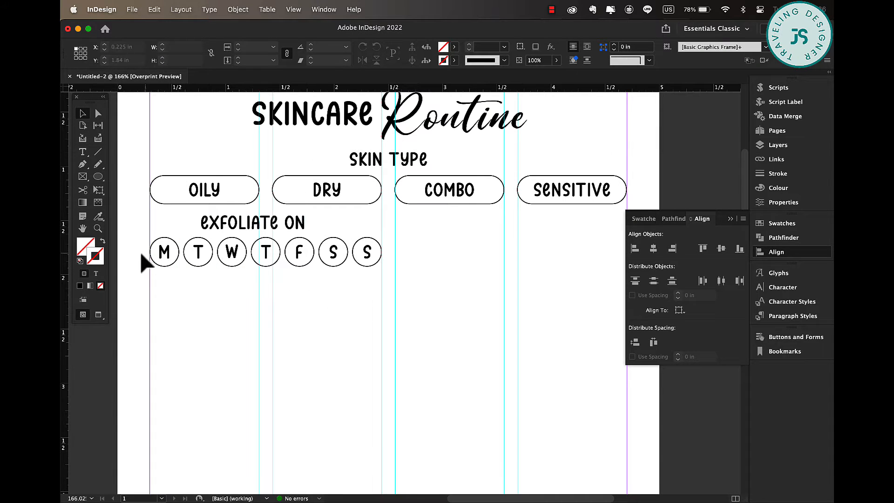
Group the EXFOLIATE ON heading with its row of day circles.
drag(399, 259, 400, 258)
shift+click(295, 225)
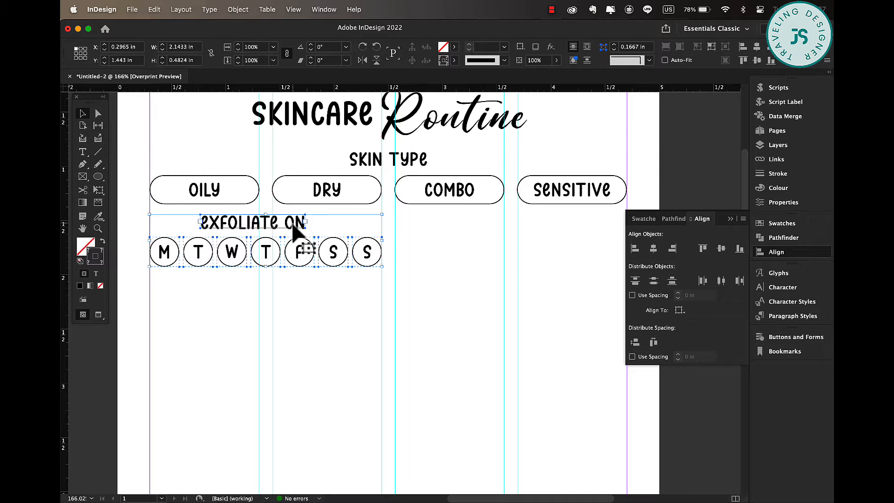
right_click(318, 239)
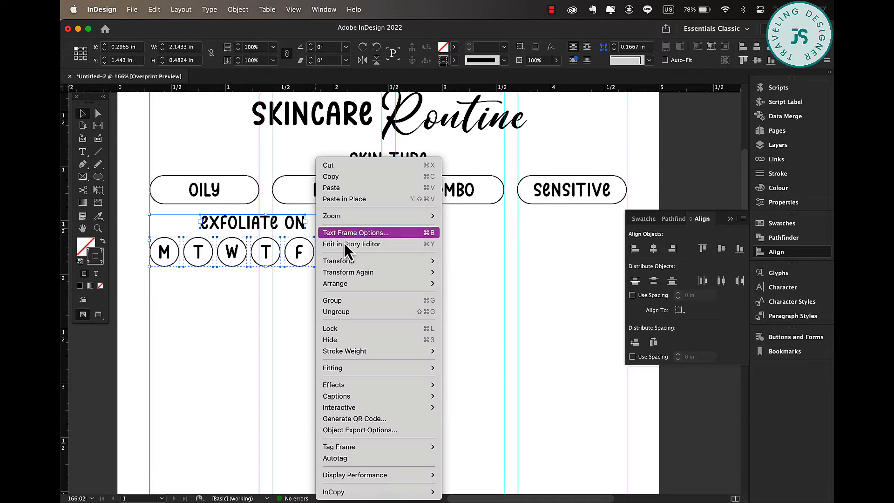
click(348, 298)
Duplicate the group to the right and rename its heading MASK ON.
drag(240, 228, 484, 232)
triple_click(484, 229)
text(MASK ON)
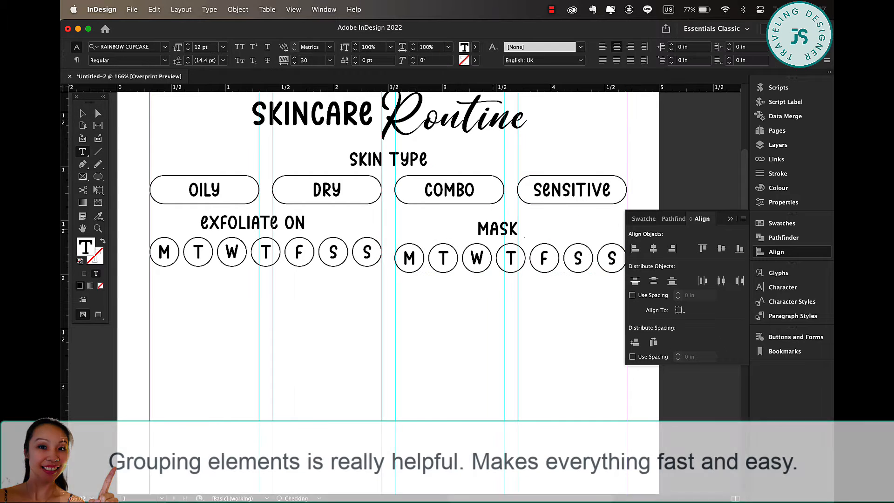
click(80, 114)
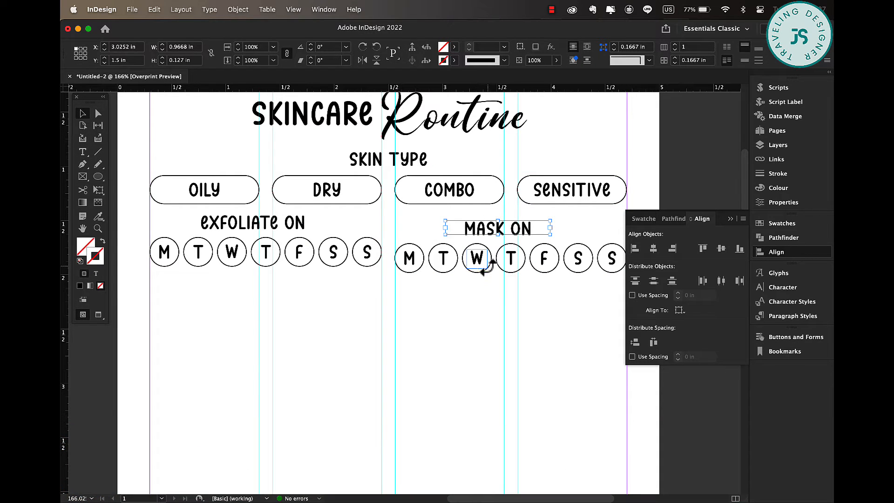
Align the EXFOLIATE ON and MASK ON groups along their bottom edges.
click(549, 266)
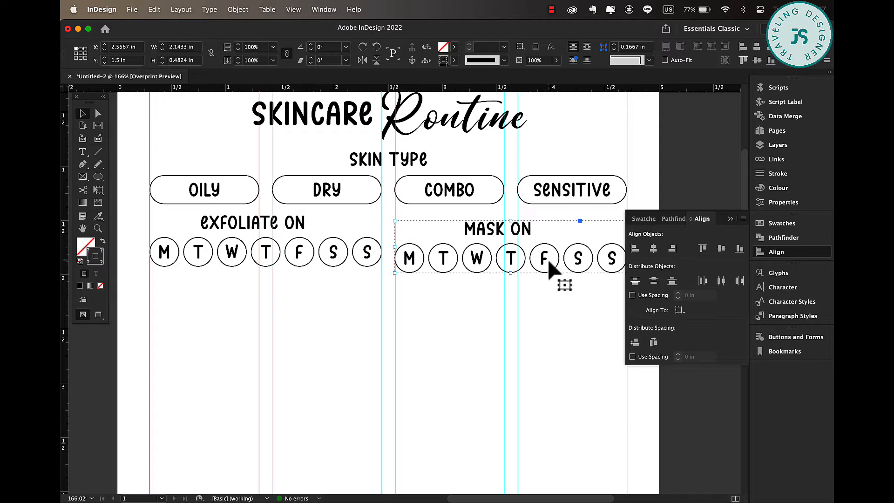
shift+click(371, 259)
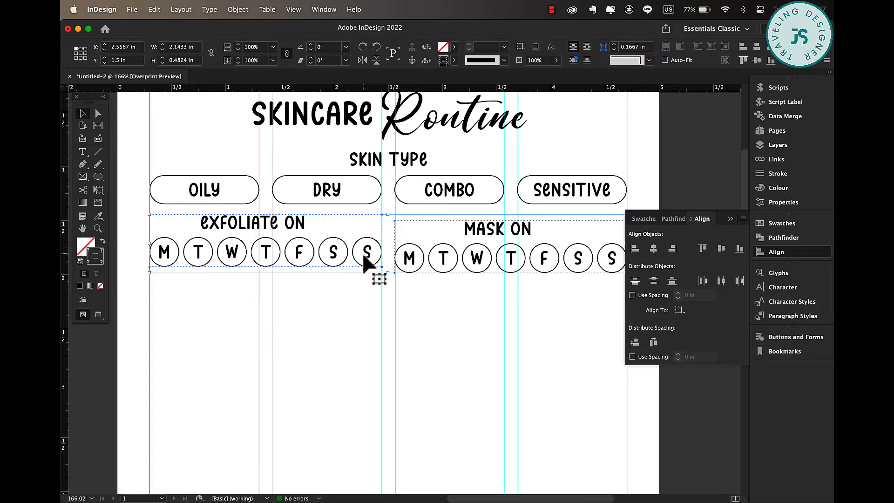
click(740, 249)
click(510, 368)
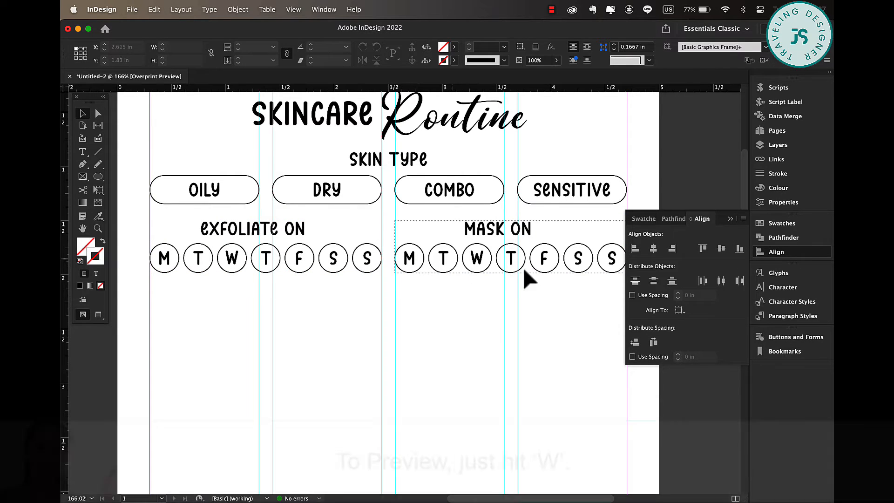
Nudge both day-circle groups down slightly on the page.
click(730, 219)
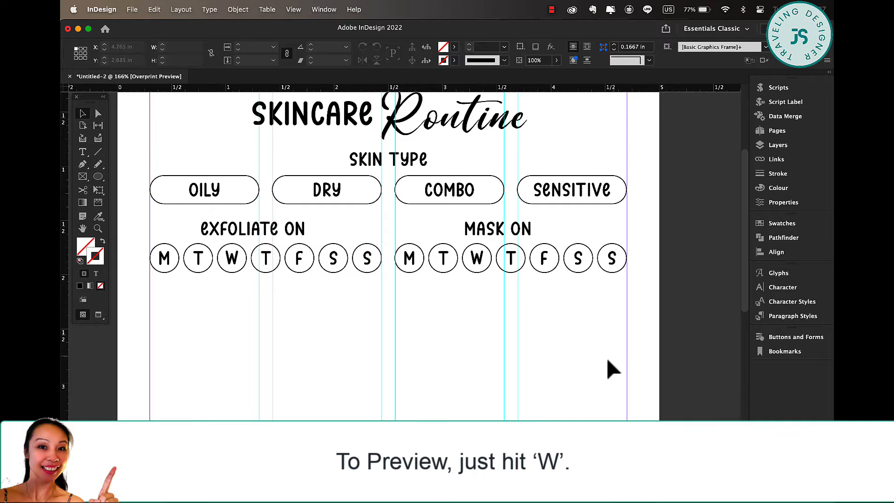
key(w)
key(super+0)
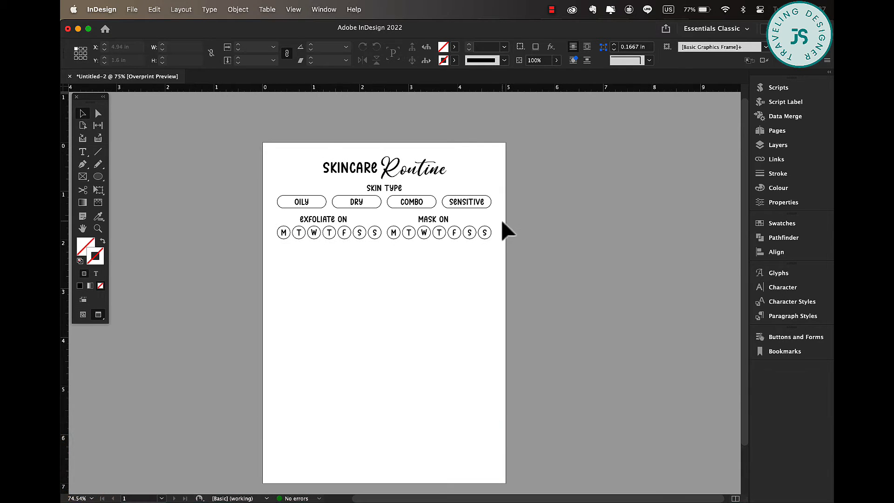
drag(501, 219, 248, 245)
key(Down)
key(Down)
key(Down)
key(Down)
key(Down)
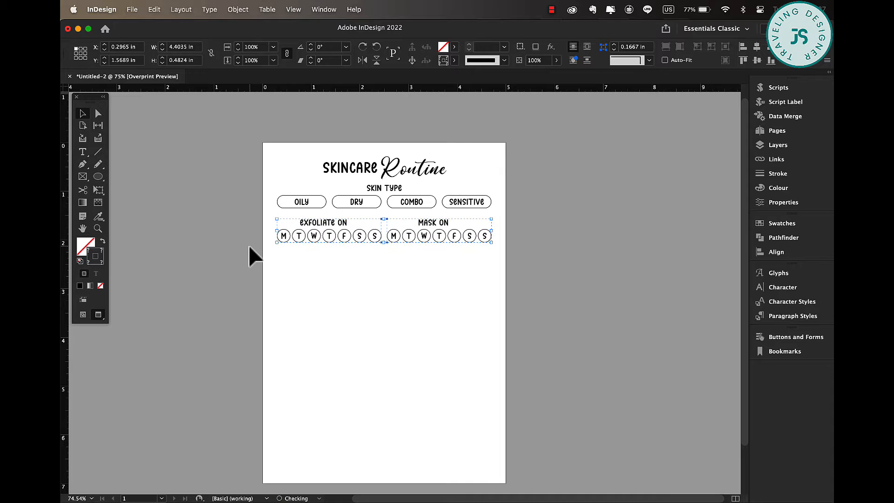
Group the SKIN TYPE heading with the four skin-type pills.
drag(408, 200, 269, 202)
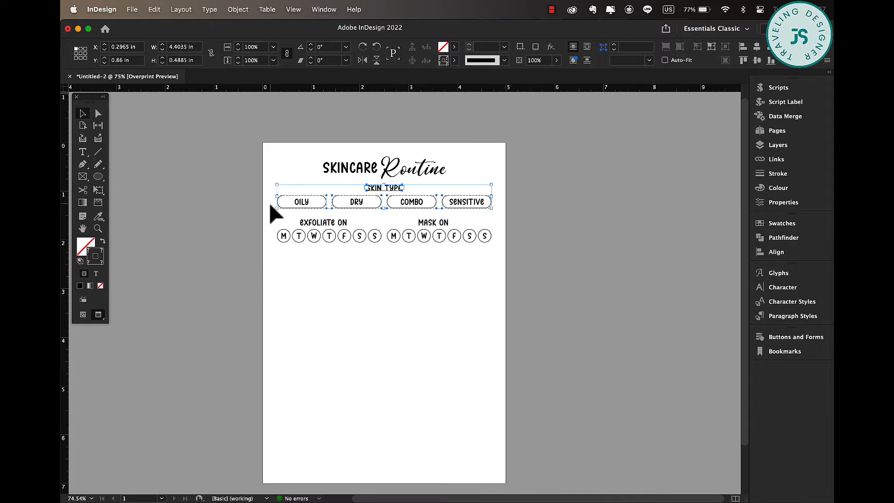
right_click(421, 202)
click(465, 299)
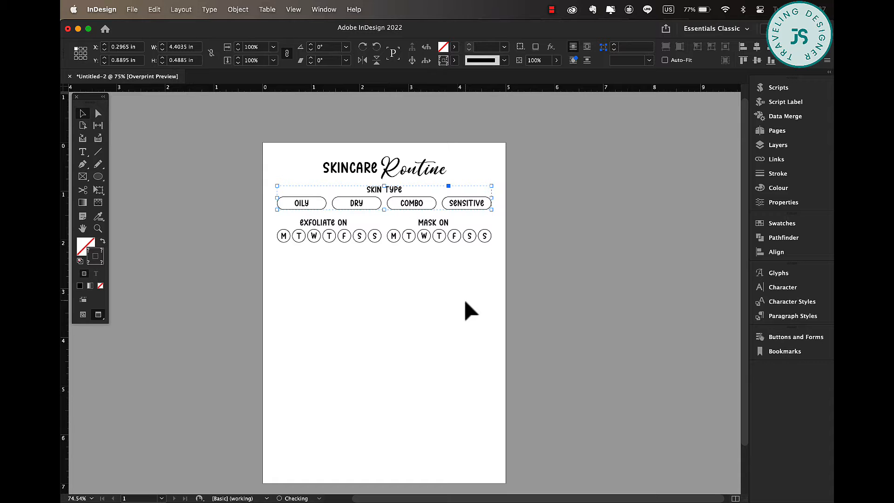
click(518, 408)
key(w)
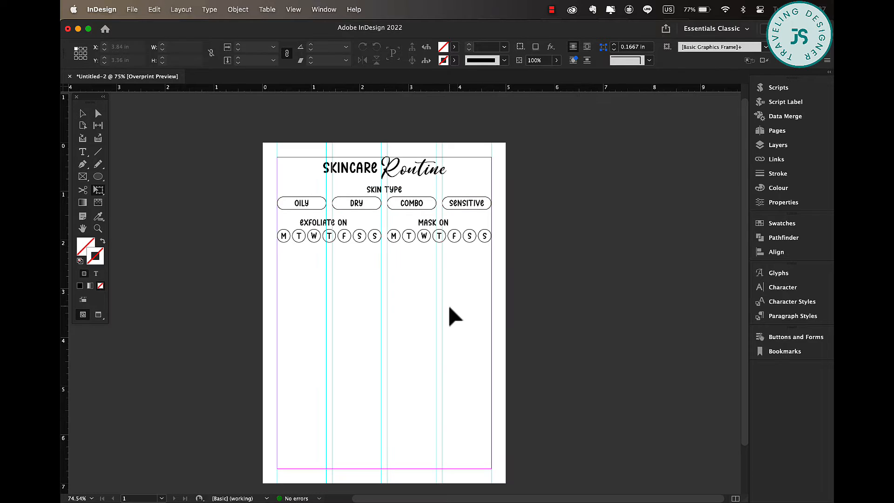
Place the skincare jar image from the PNG folder and scale it to about 2.2 in wide below the EXFOLIATE ON row.
scroll(449, 307, down, 2)
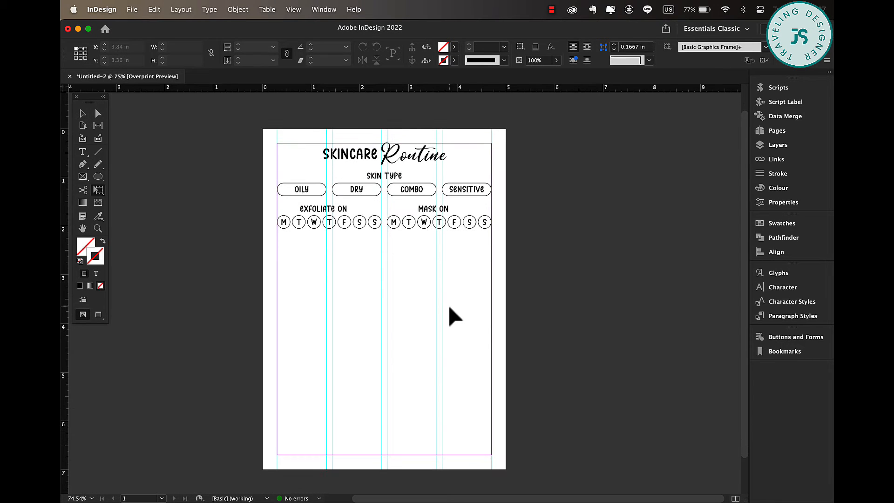
click(125, 8)
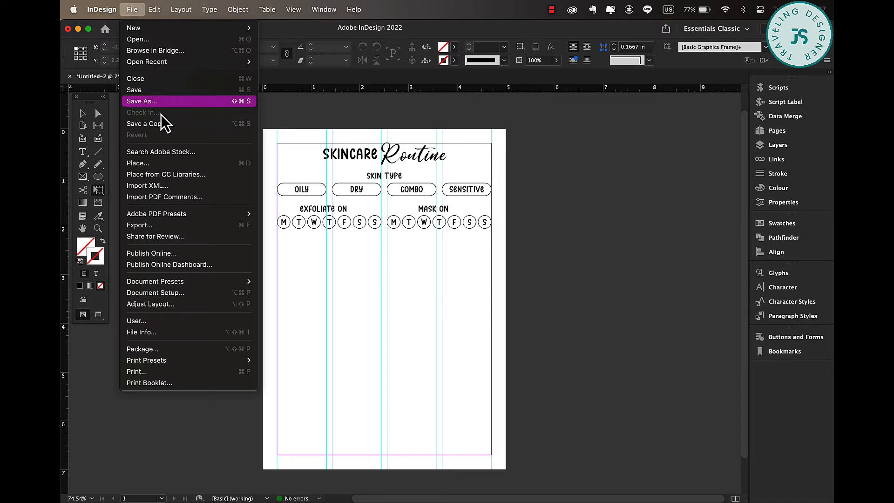
click(155, 163)
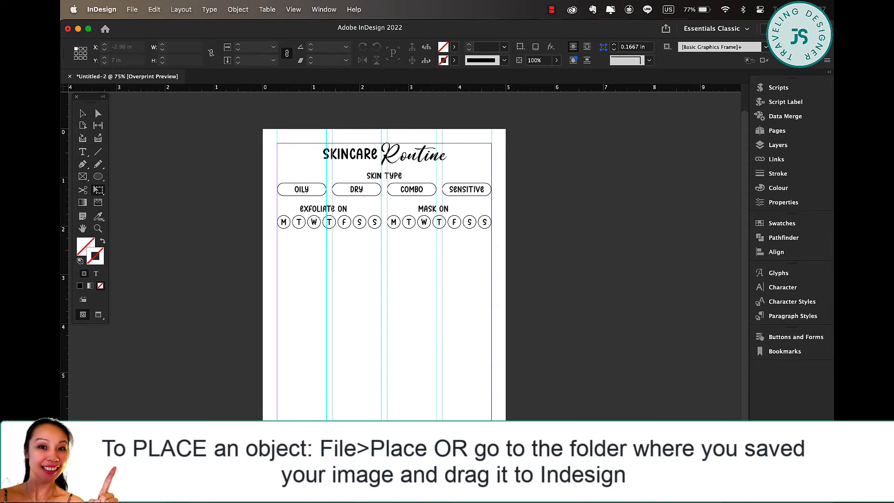
click(116, 486)
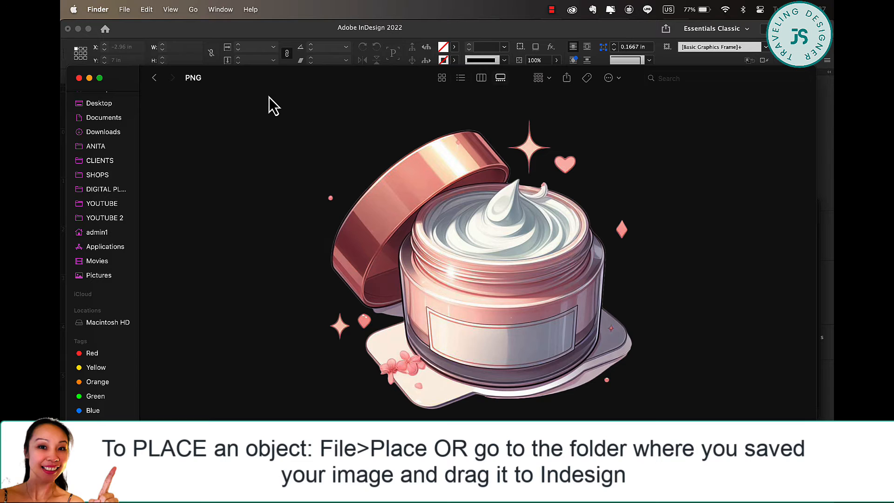
drag(269, 97, 341, 61)
drag(543, 253, 125, 303)
click(189, 225)
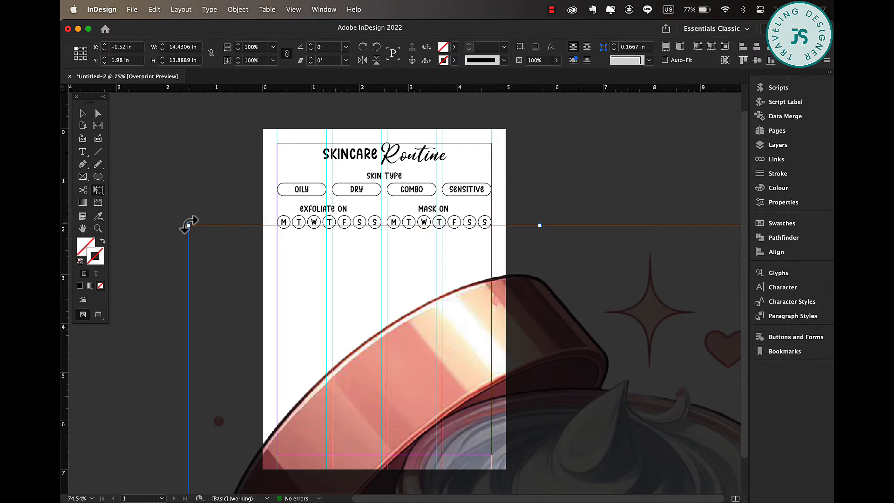
drag(188, 225, 433, 375)
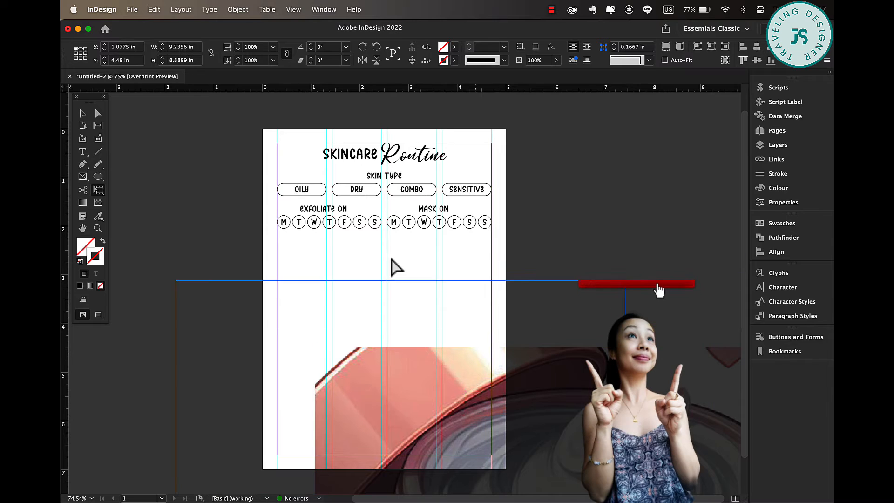
drag(391, 258, 356, 214)
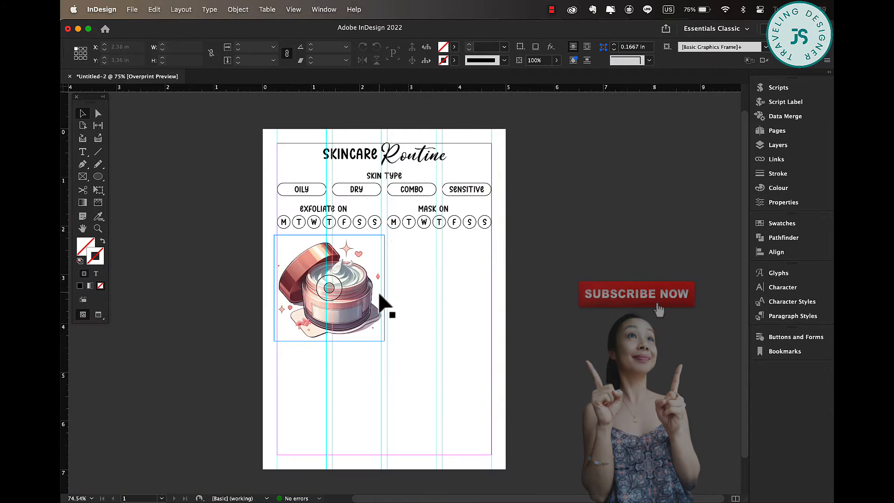
click(208, 313)
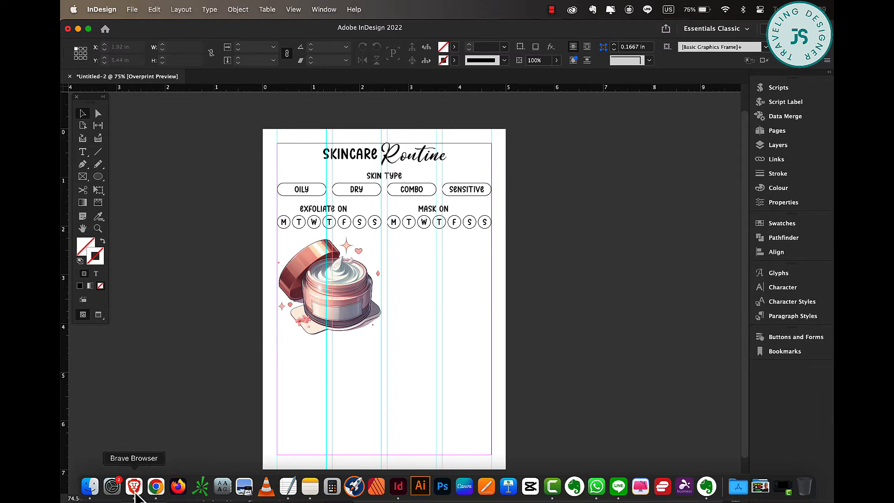
Place the berry branch image from the PNG folder at the title's upper left corner.
click(90, 489)
click(294, 423)
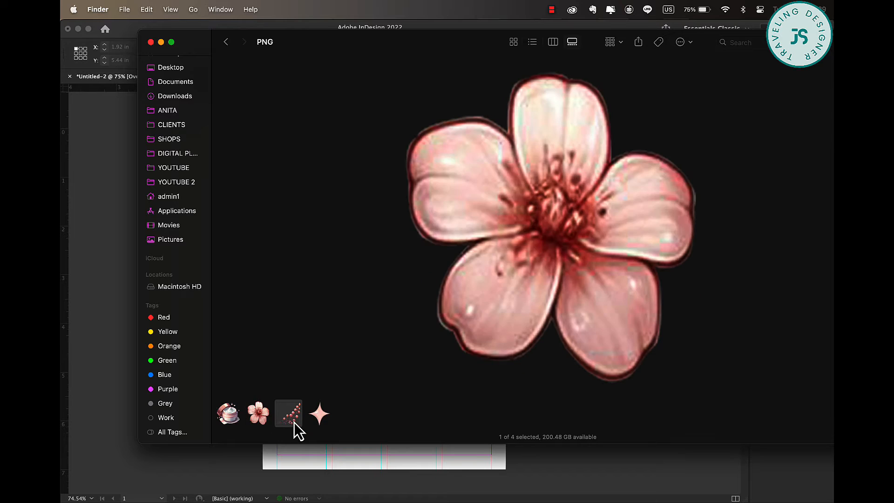
drag(295, 422, 304, 160)
click(459, 124)
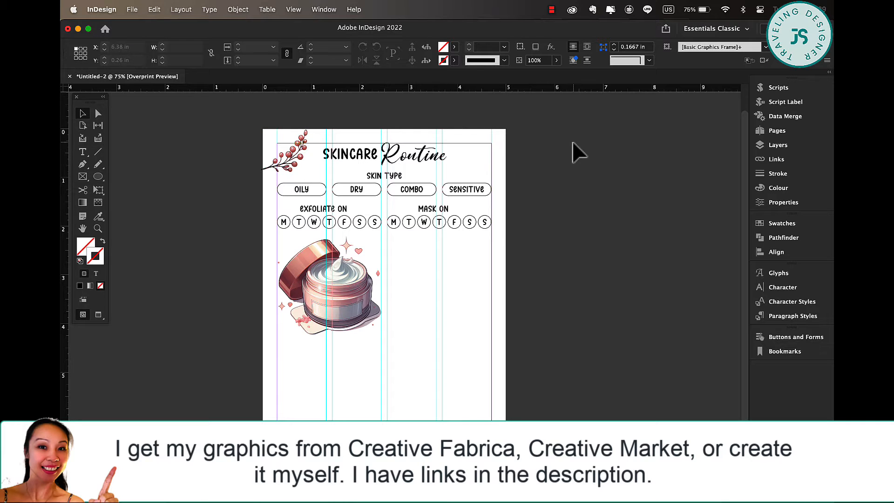
Place the sparkle image from the PNG folder at the title's upper right, about 0.28 in wide and rotated 38°.
click(88, 487)
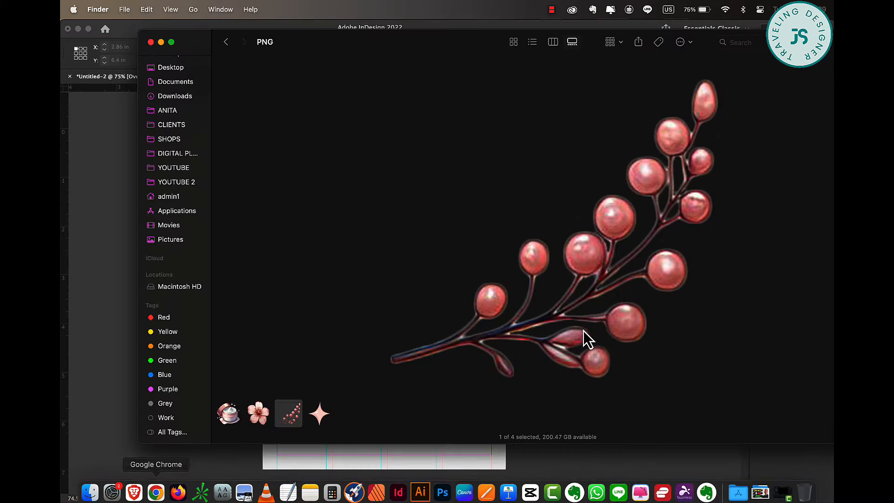
drag(319, 413, 162, 149)
right_click(162, 149)
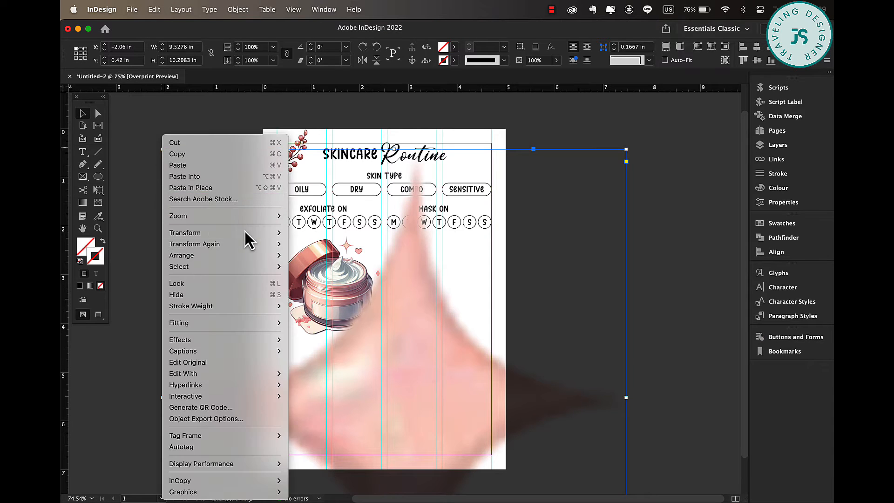
click(459, 267)
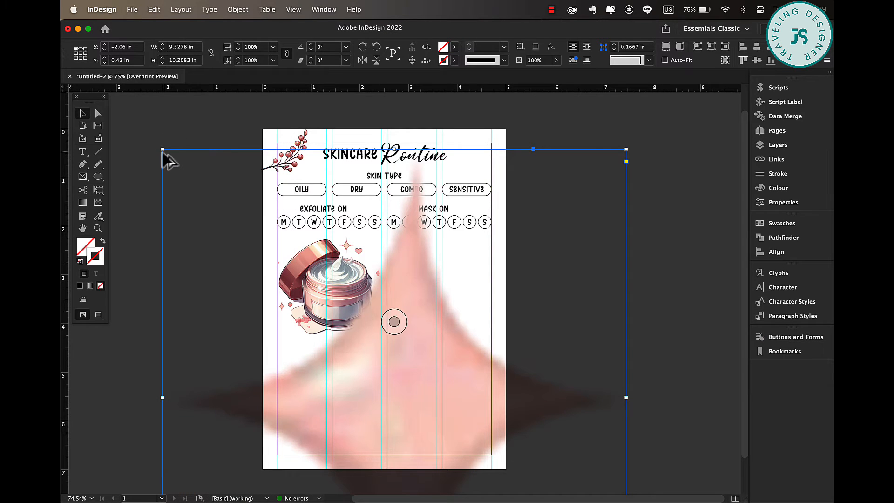
drag(161, 150, 482, 151)
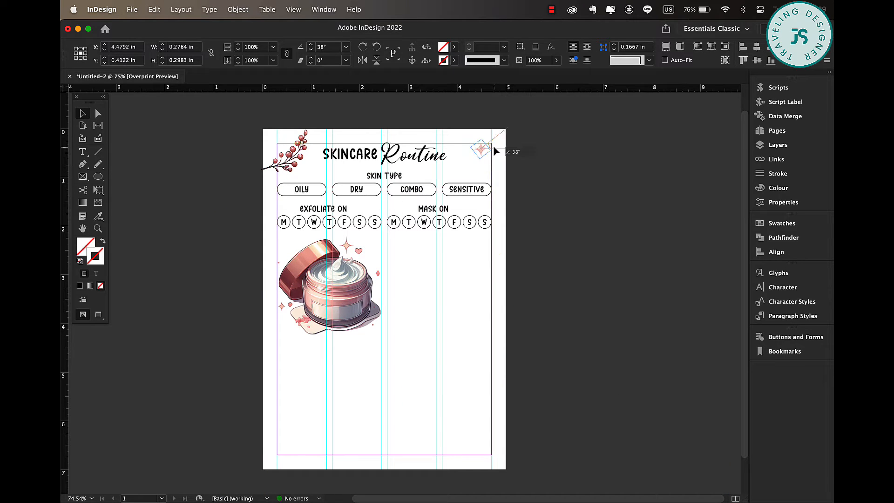
drag(488, 153, 470, 159)
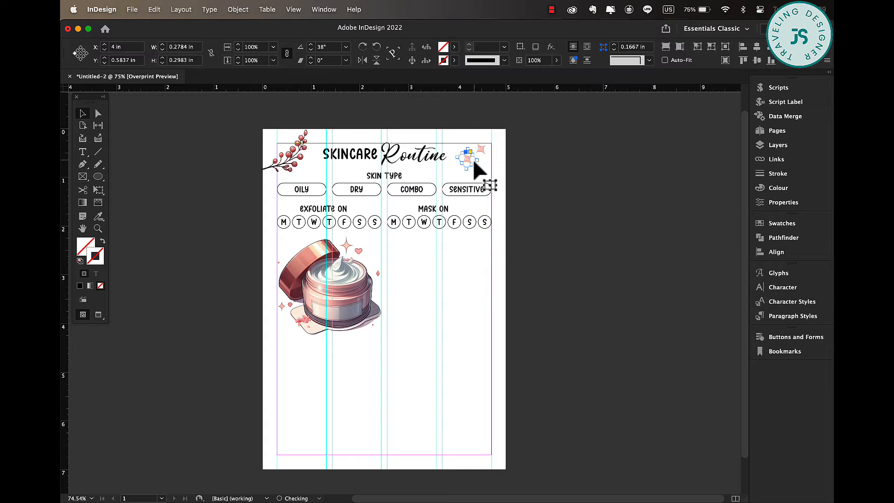
Duplicate the sparkle twice to form a cluster of three sparkles beside the title's right end.
right_click(477, 161)
click(476, 162)
drag(476, 161, 473, 159)
drag(473, 169, 459, 168)
drag(463, 168, 461, 140)
click(487, 172)
click(486, 169)
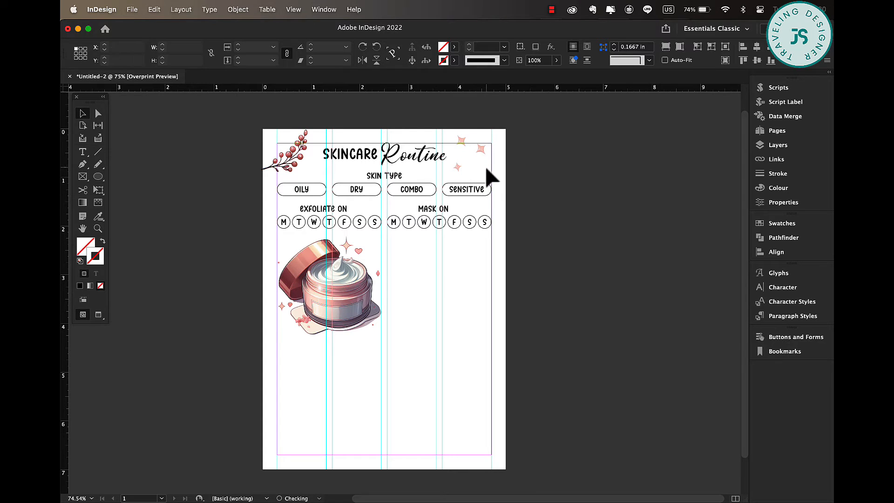
click(462, 141)
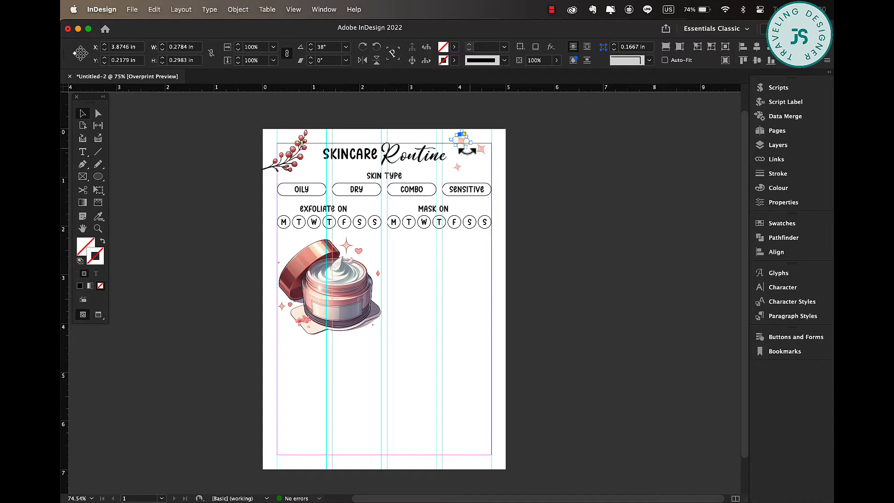
drag(452, 153, 481, 153)
click(495, 167)
Duplicate the SENSITIVE pill below the MASK ON row and resize it into a rounded box about 2.14 × 1.89 in.
click(489, 193)
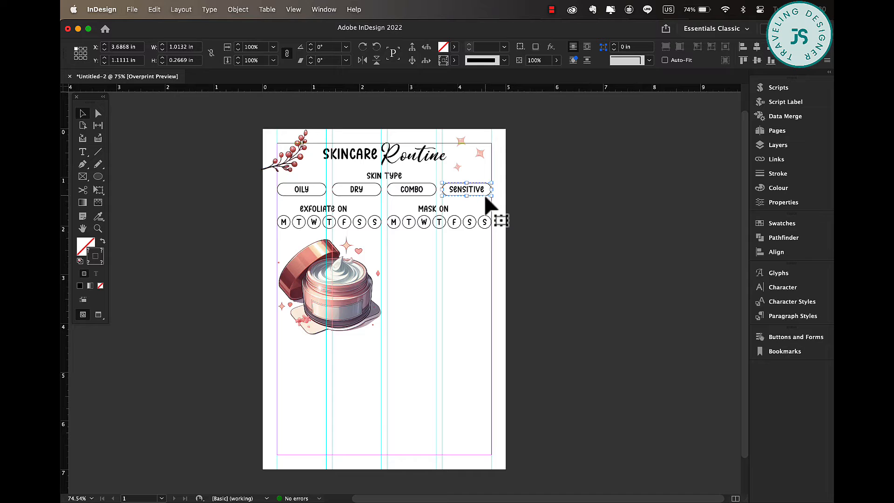
double_click(486, 197)
drag(486, 197, 487, 251)
scroll(486, 252, up, 8)
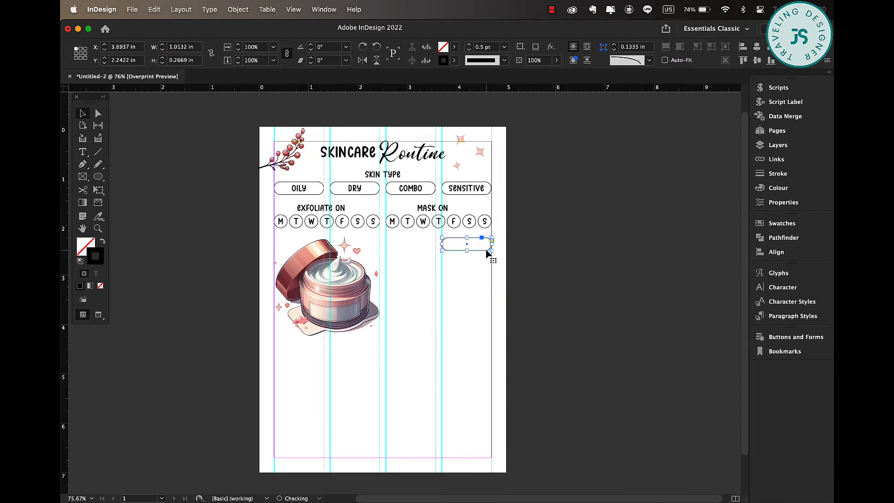
drag(391, 250, 336, 419)
drag(376, 321, 498, 322)
scroll(498, 322, down, 10)
scroll(497, 321, left, 5)
scroll(498, 321, up, 5)
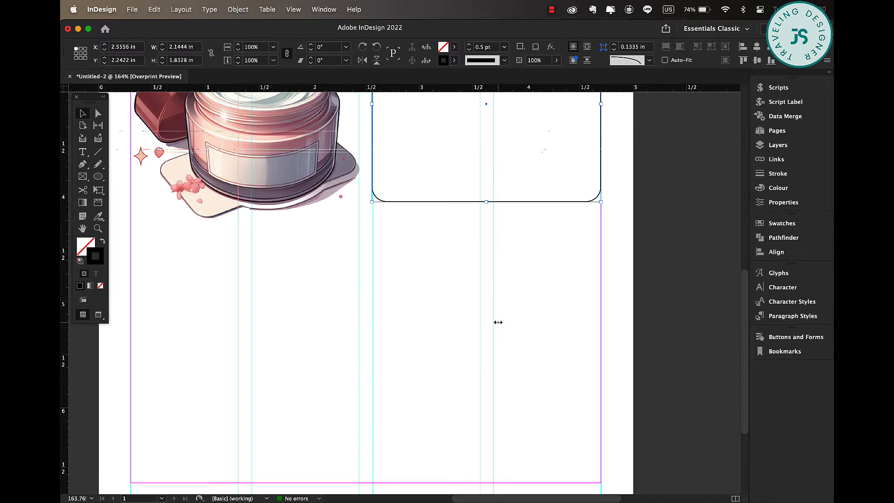
scroll(497, 321, up, 5)
scroll(498, 322, right, 2)
scroll(497, 321, up, 4)
scroll(495, 349, down, 5)
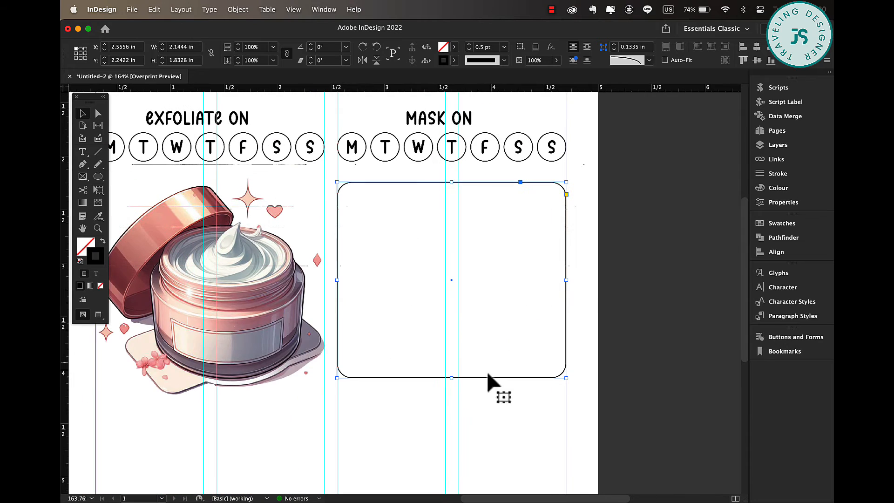
drag(452, 378, 453, 384)
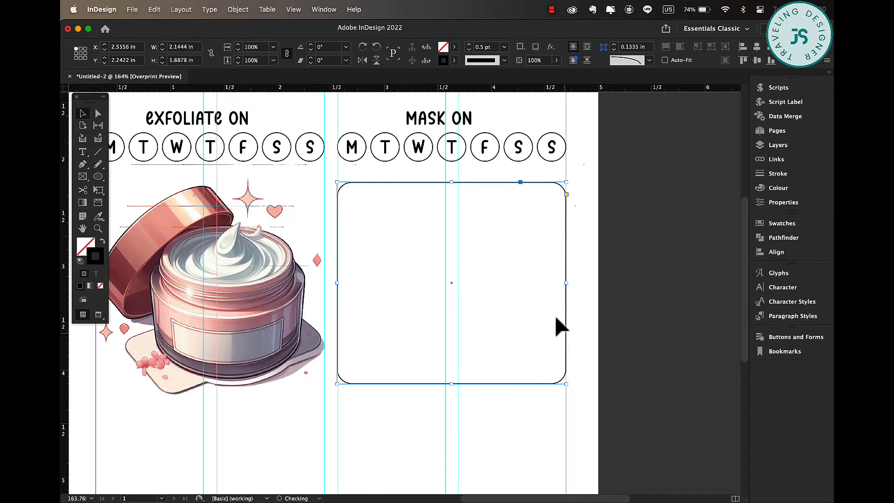
click(522, 177)
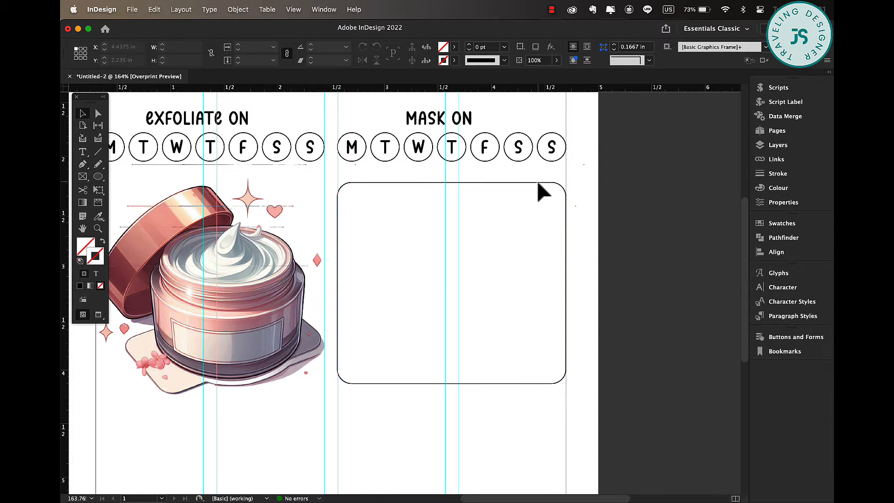
Duplicate the rounded box and shrink the copy into a bar about 1.98 × 0.24 in inside the box's top.
click(511, 184)
drag(505, 185, 506, 211)
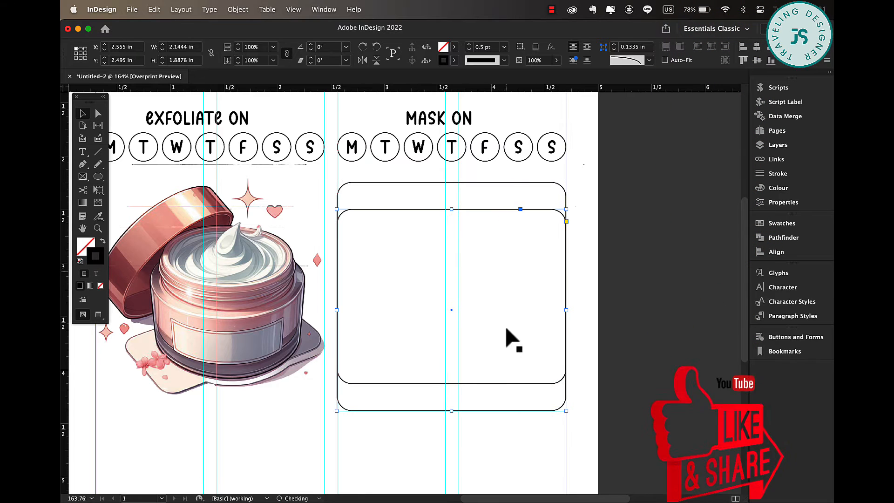
drag(452, 412, 459, 234)
drag(566, 224, 552, 196)
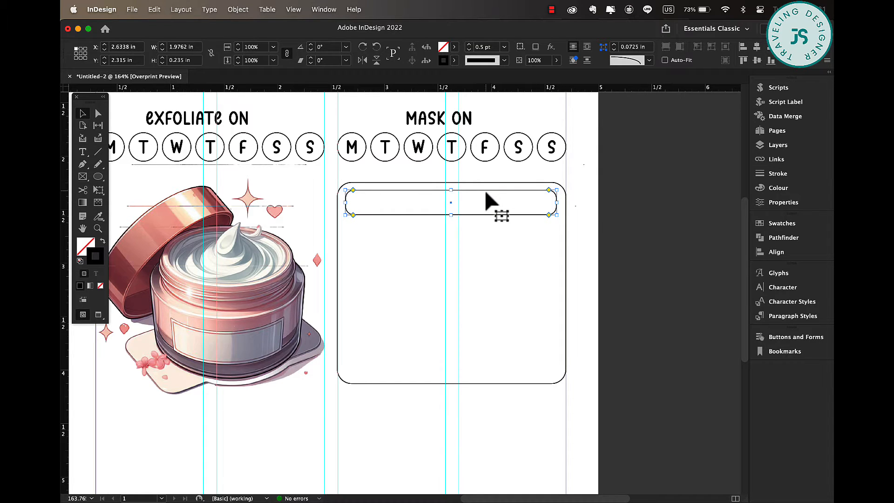
Sample the skincare jar image's colour theme and add it to the swatches.
click(99, 217)
click(216, 249)
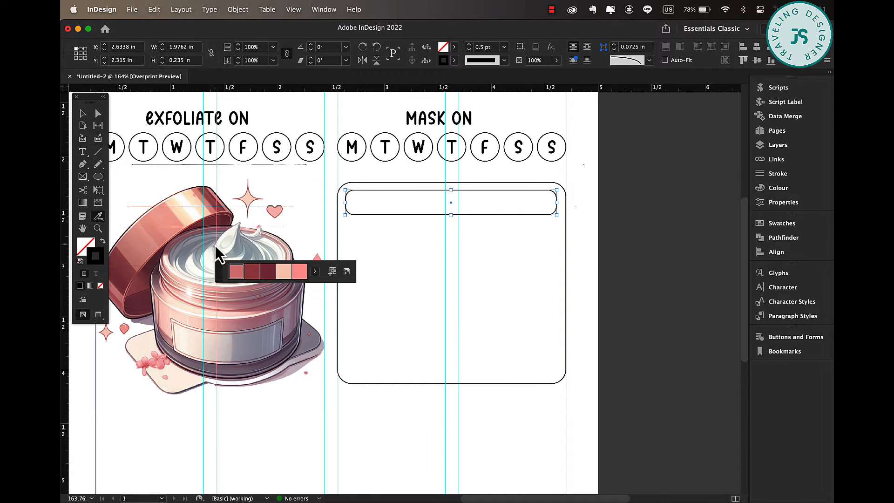
click(332, 273)
click(453, 47)
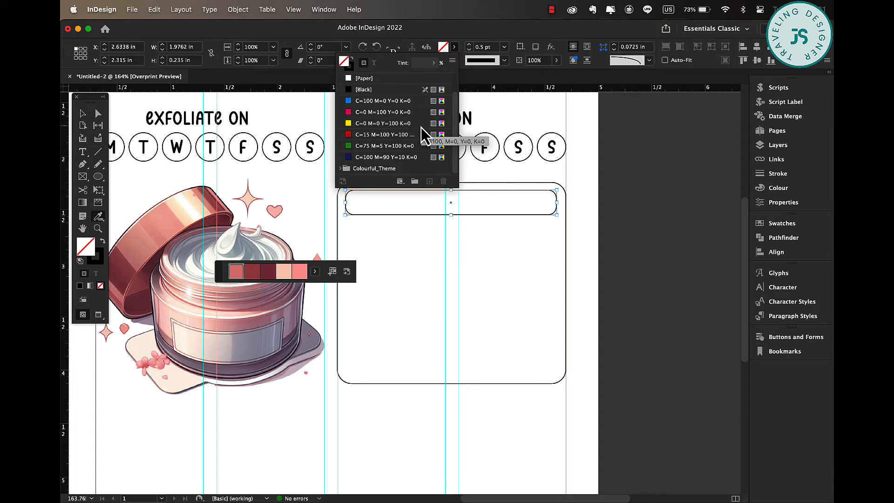
click(340, 168)
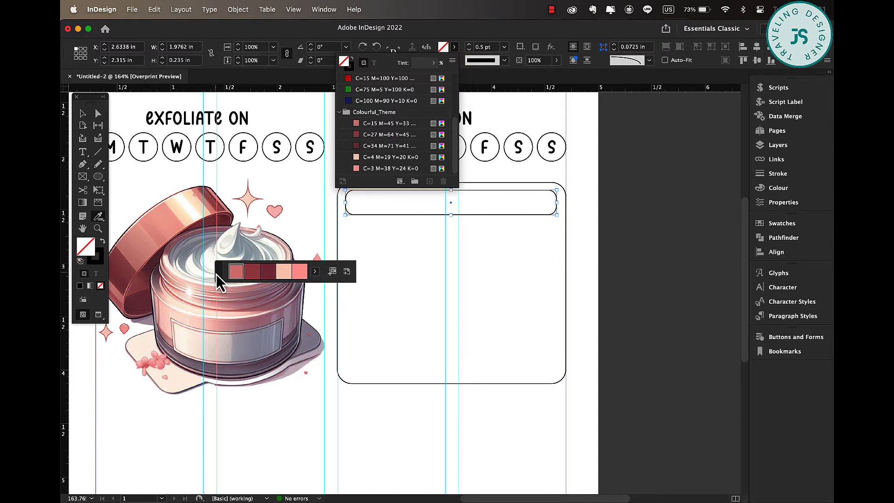
drag(217, 275, 691, 128)
Remove the bar's stroke and fill it with the C=4 M=19 Y=20 K=0 theme swatch.
click(83, 114)
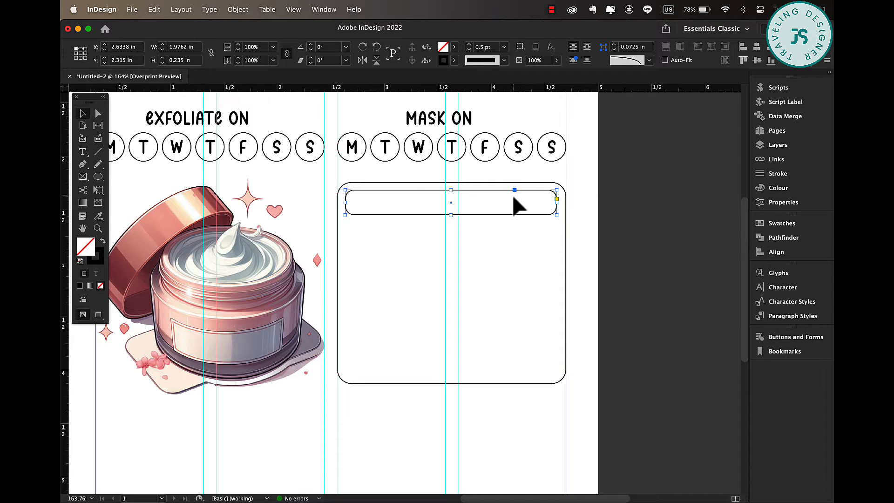
click(454, 61)
click(349, 91)
click(454, 47)
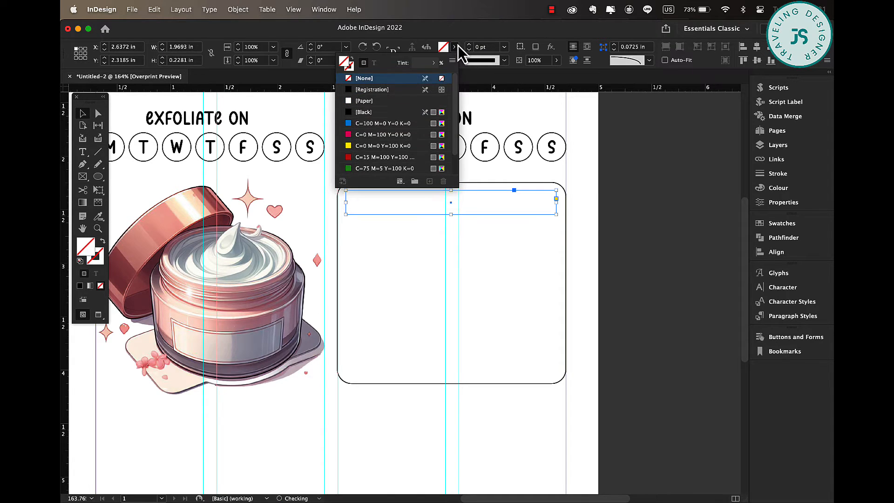
scroll(344, 172, down, 4)
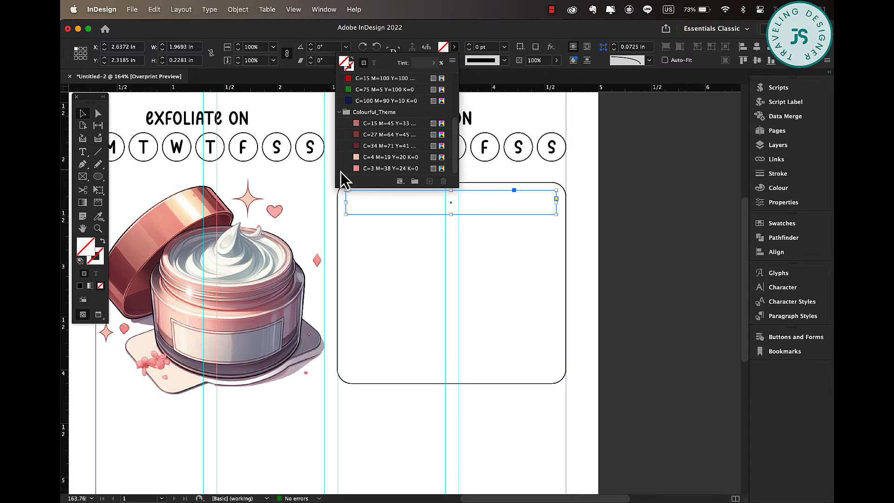
click(370, 125)
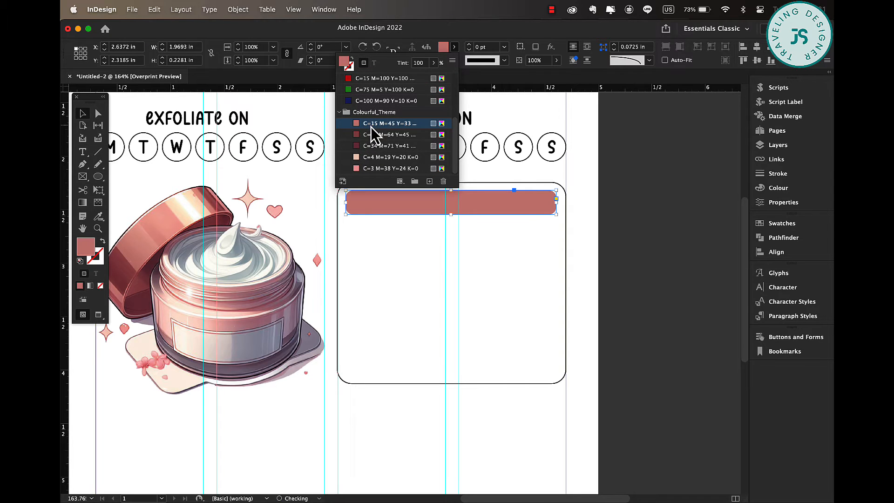
click(368, 157)
click(82, 114)
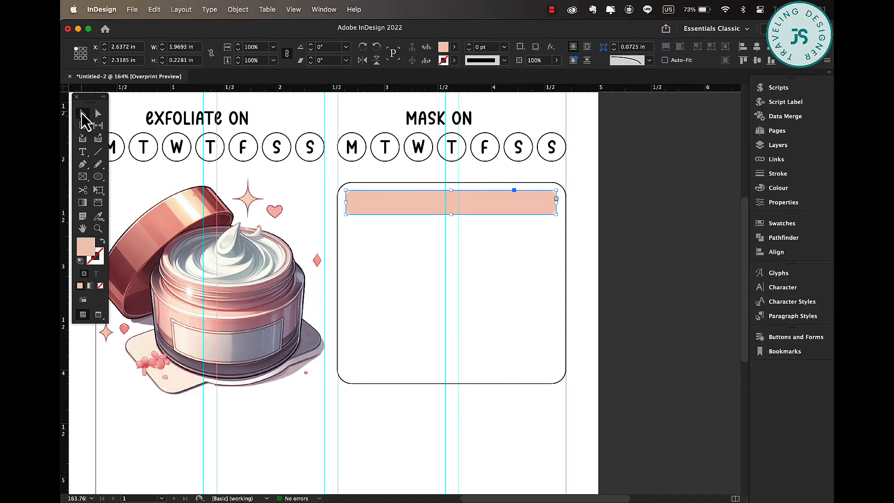
click(599, 218)
click(478, 208)
Duplicate the MASK ON heading into the box and retype it as PRODUCT WISHLIST.
click(450, 118)
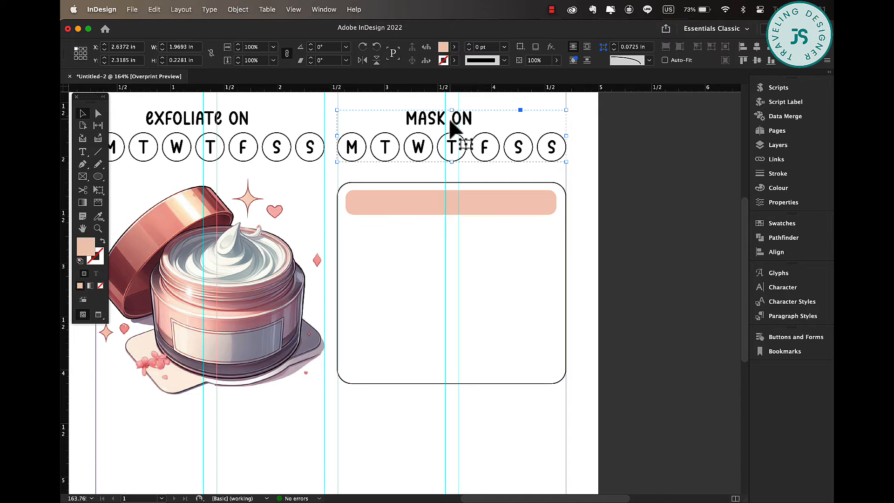
double_click(469, 119)
drag(470, 122, 473, 223)
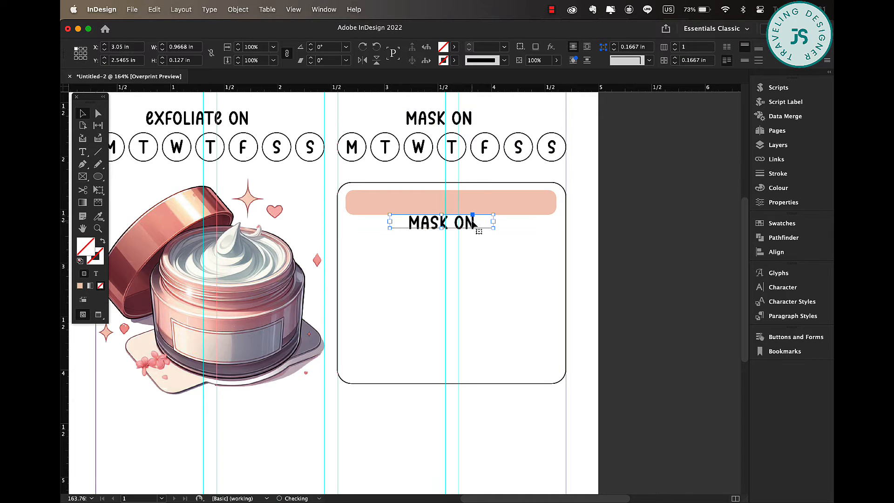
double_click(472, 221)
key(super+a)
text(PRODUCT WISH)
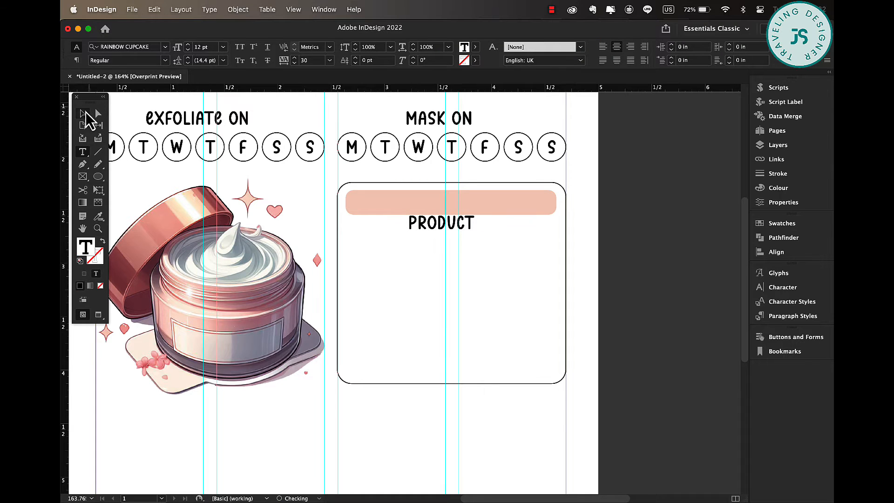
Move the PRODUCT WISHLIST heading onto the peach bar.
click(84, 113)
double_click(493, 228)
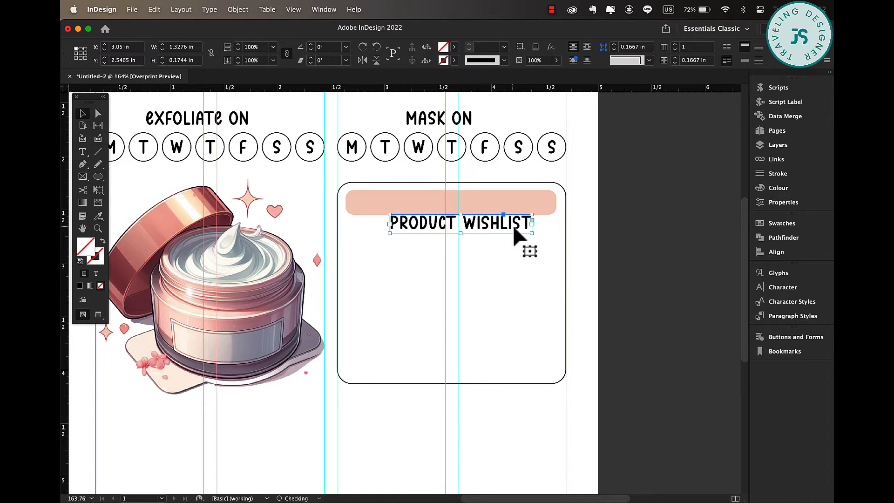
drag(515, 233, 513, 209)
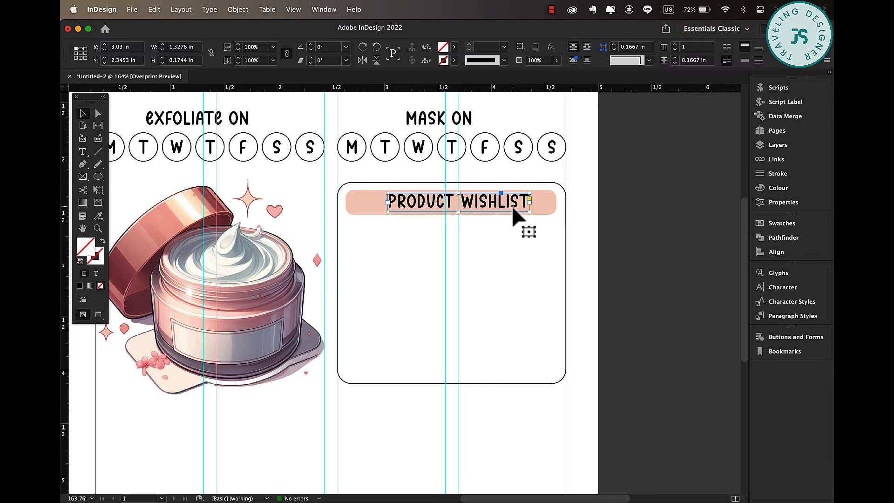
click(644, 270)
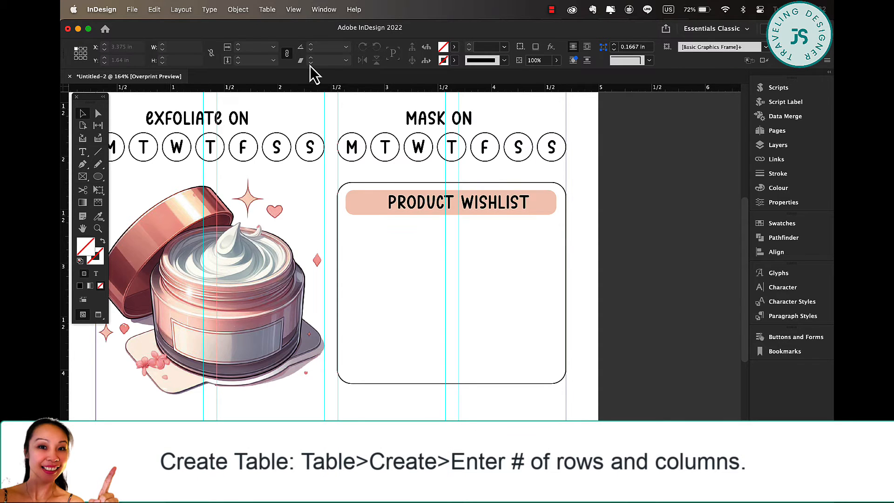
Start creating a new table with 1 column.
click(275, 13)
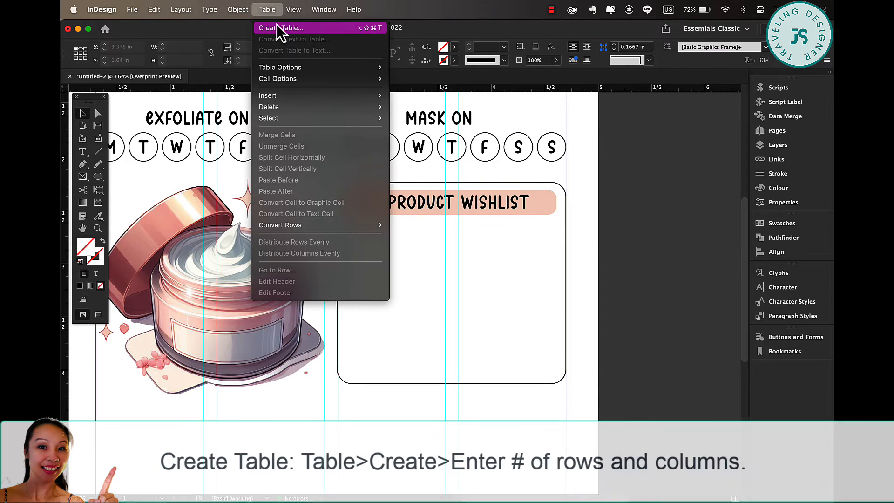
click(277, 24)
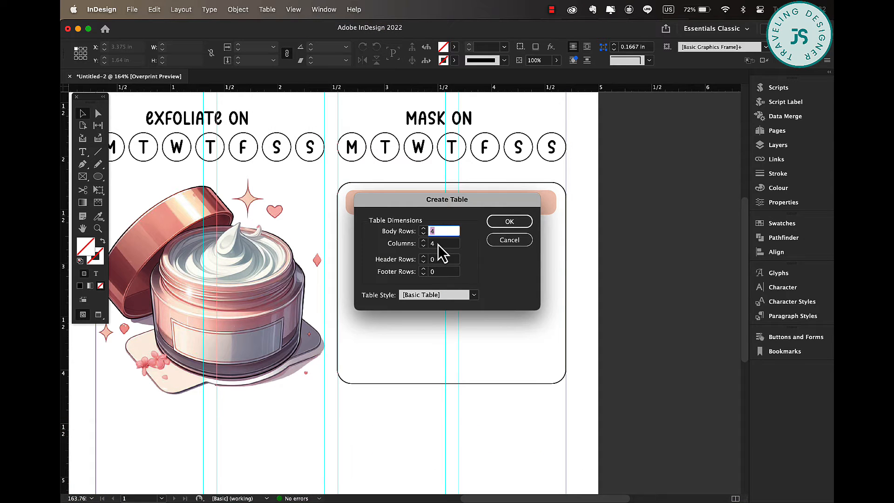
key(Tab)
mouse_move(442, 502)
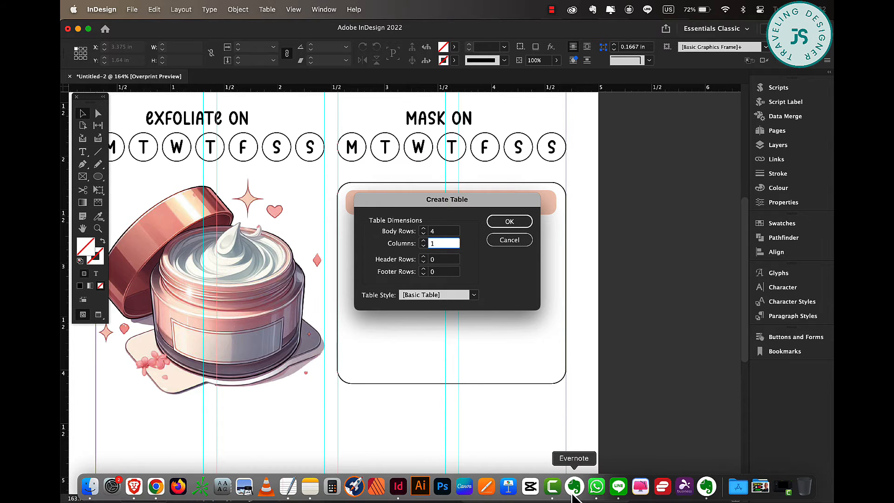
right_click(597, 495)
click(551, 9)
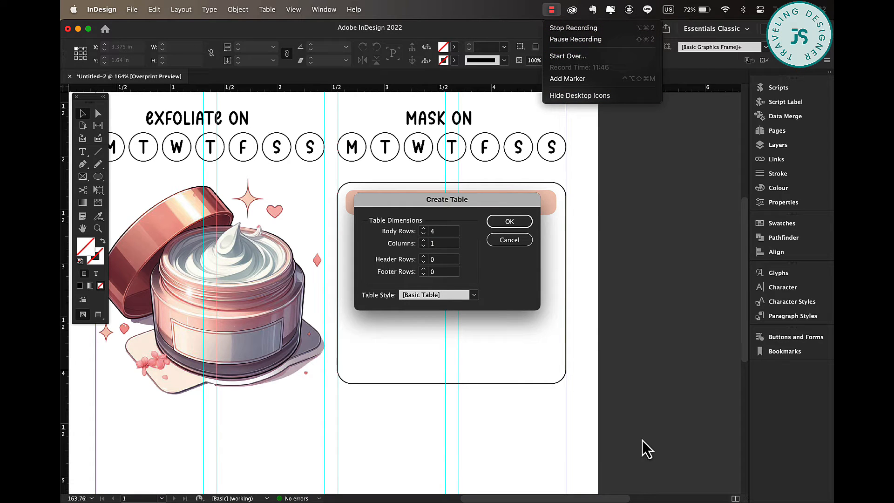
Create the table with 6 body rows and 1 column, drawing it inside the wishlist box below the heading.
click(642, 440)
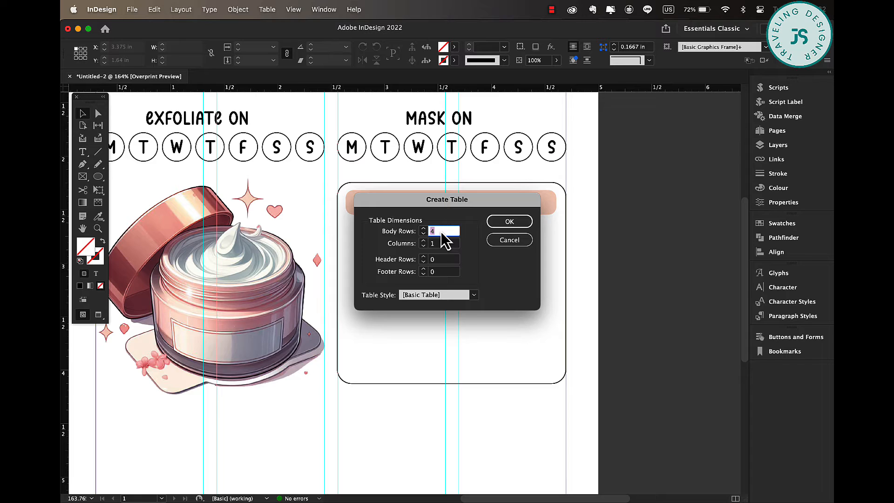
text(6)
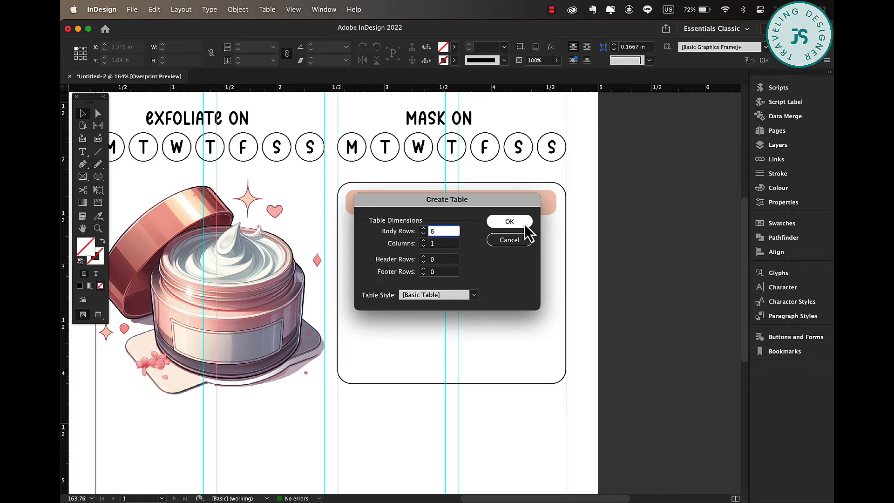
click(510, 222)
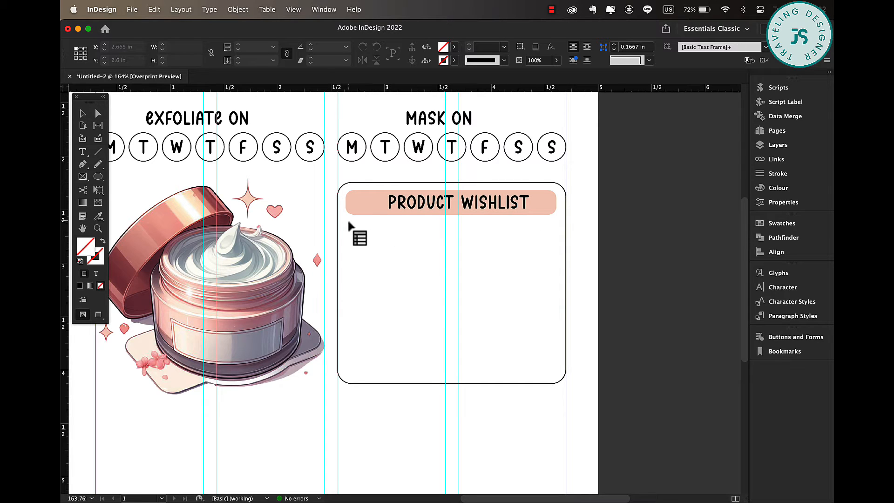
drag(346, 219, 553, 380)
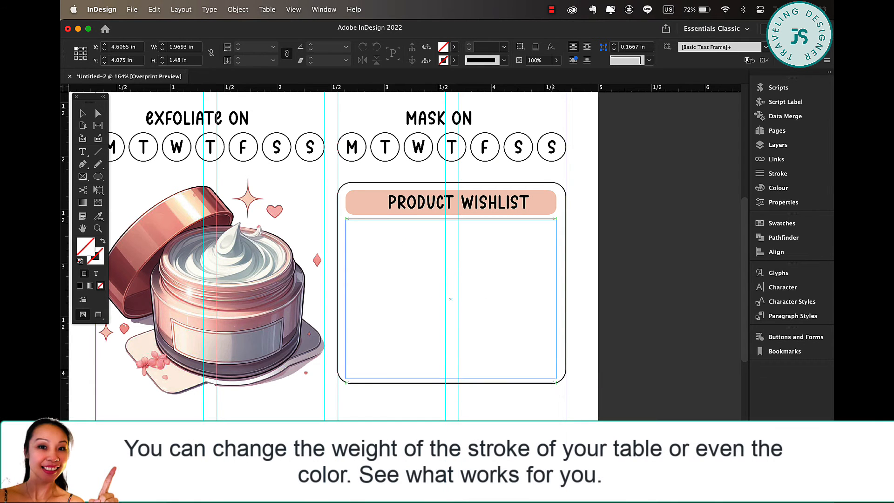
Set the table's cell strokes to horizontal lines only and remove the cell fill.
click(345, 219)
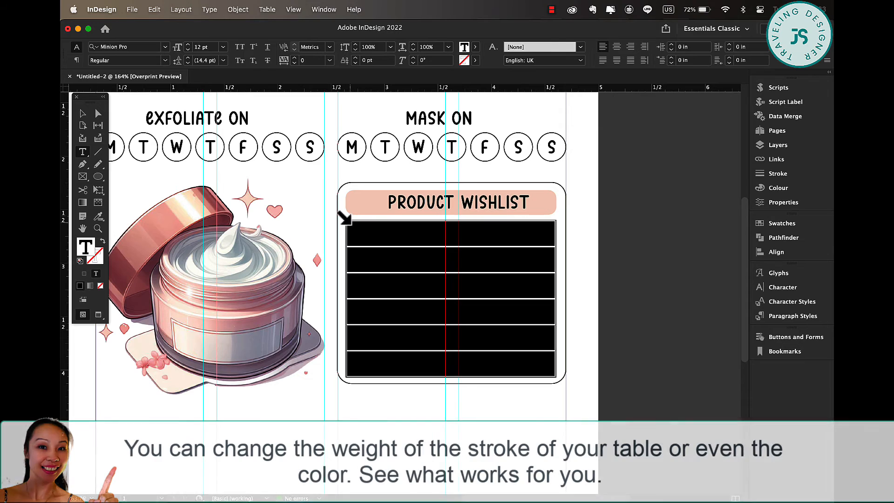
click(480, 47)
click(476, 79)
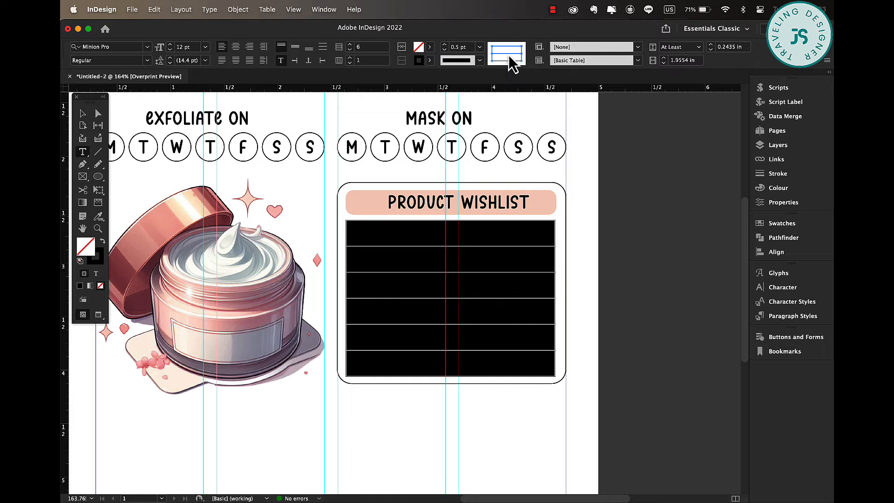
click(428, 60)
click(339, 91)
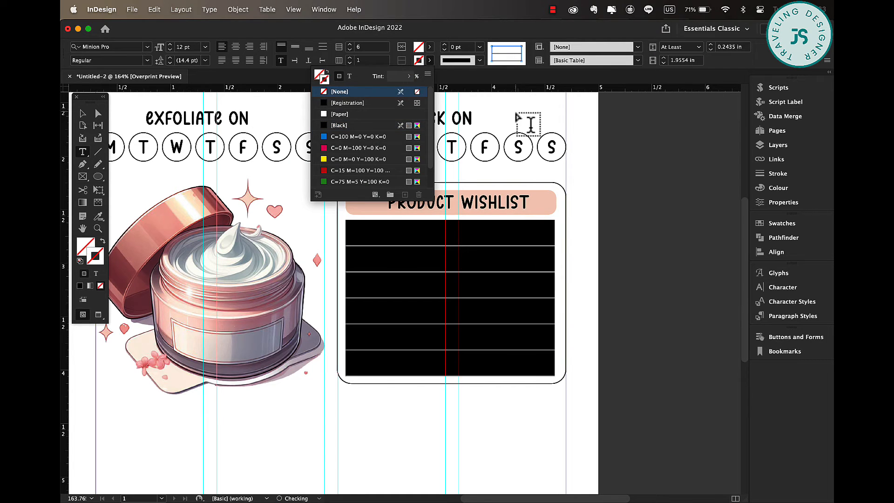
click(86, 115)
click(665, 256)
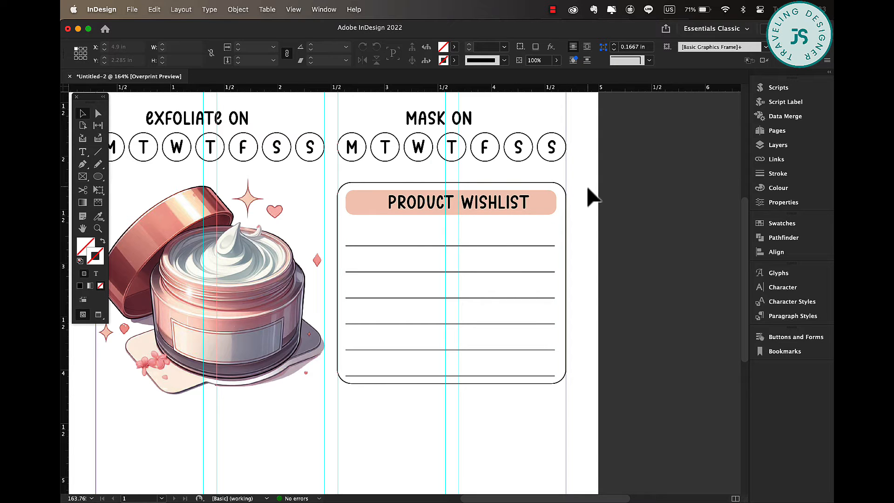
Place the pink flower PNG and scale small copies at the start of the first three table rows.
click(92, 488)
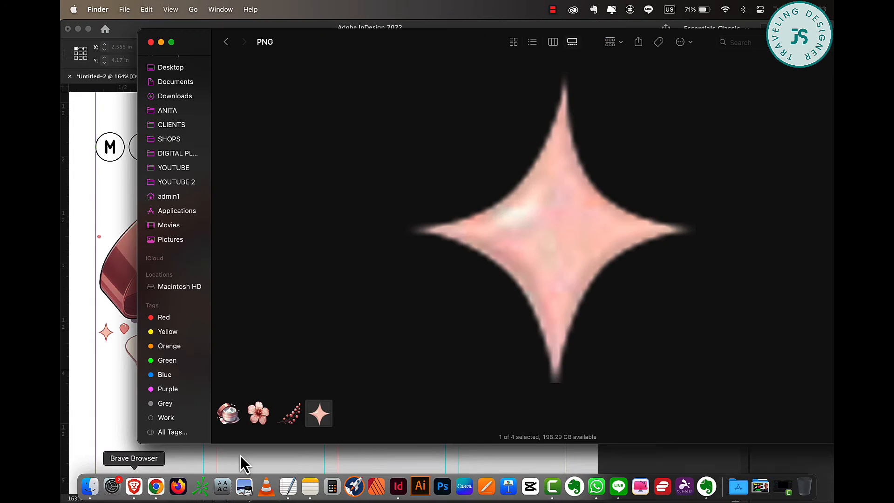
click(264, 418)
drag(265, 418, 679, 239)
drag(702, 299, 303, 274)
drag(280, 215, 484, 406)
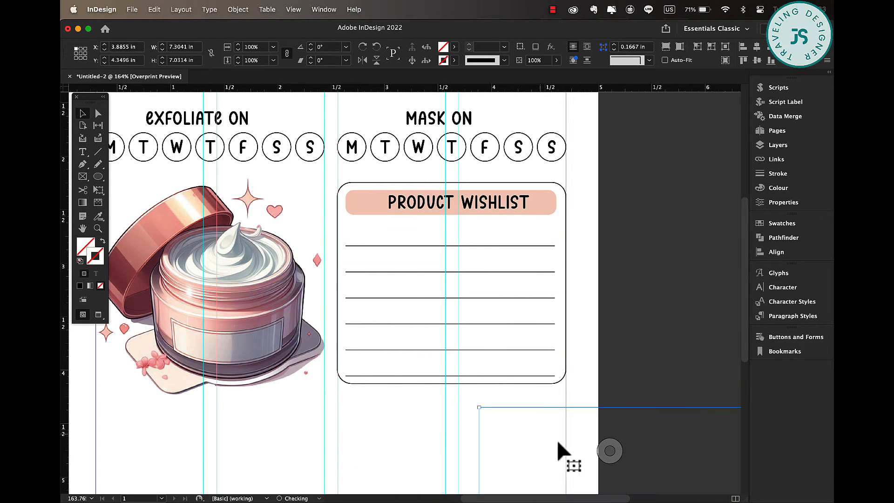
drag(560, 441, 280, 181)
drag(199, 147, 393, 304)
drag(471, 419, 322, 249)
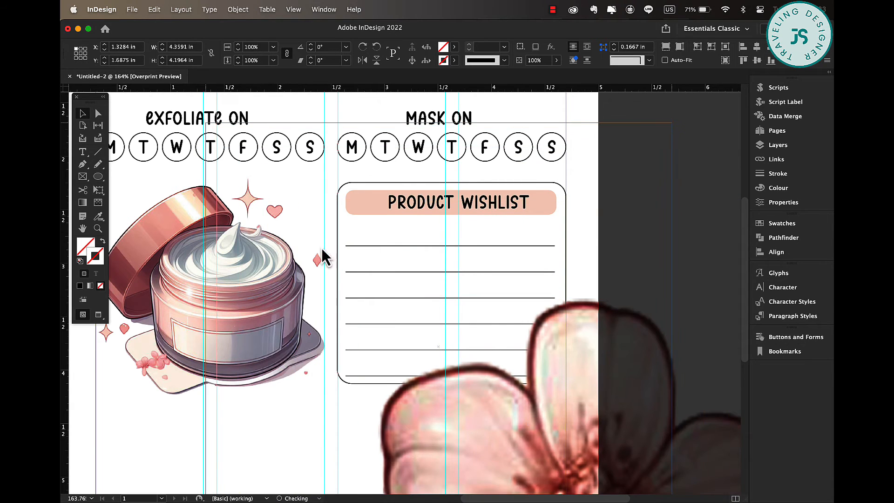
drag(671, 123, 358, 285)
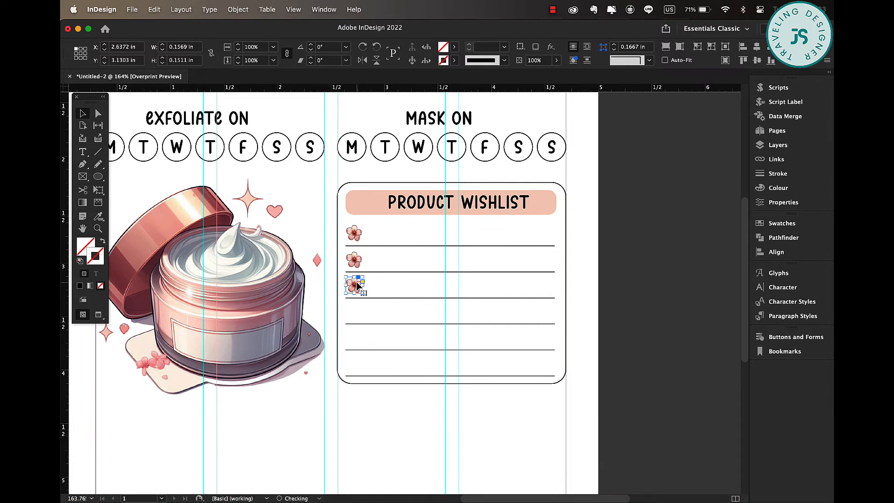
Duplicate the flowers so each of the six table rows starts with one.
click(357, 264)
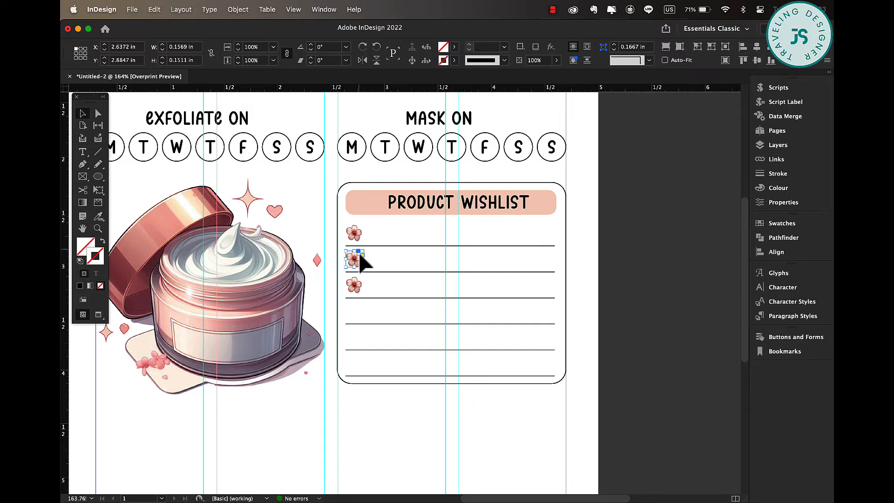
shift+click(357, 286)
drag(357, 259, 358, 311)
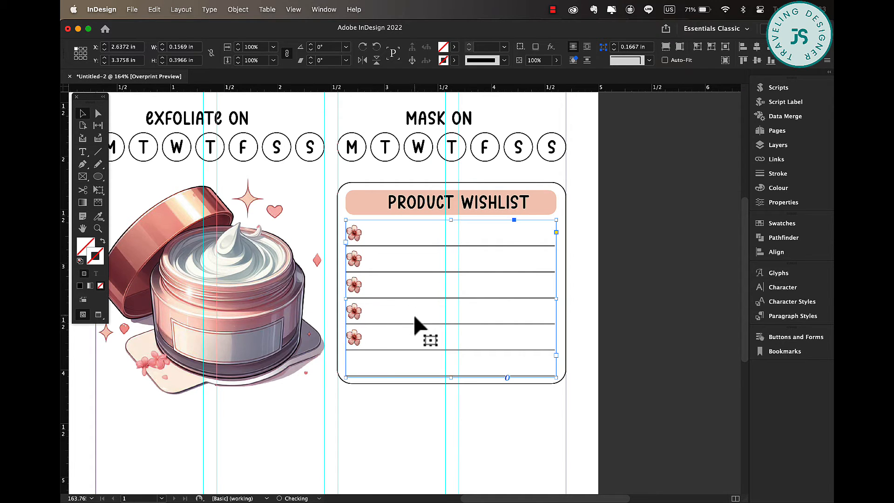
click(385, 427)
drag(357, 343, 357, 367)
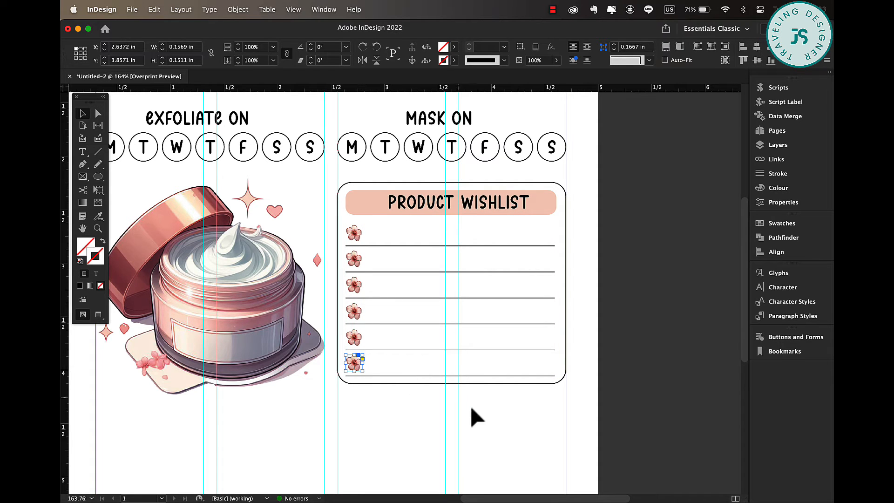
click(576, 406)
Duplicate the wishlist box and its heading bar into the space below the jar illustration.
scroll(576, 406, down, 5)
scroll(576, 406, down, 3)
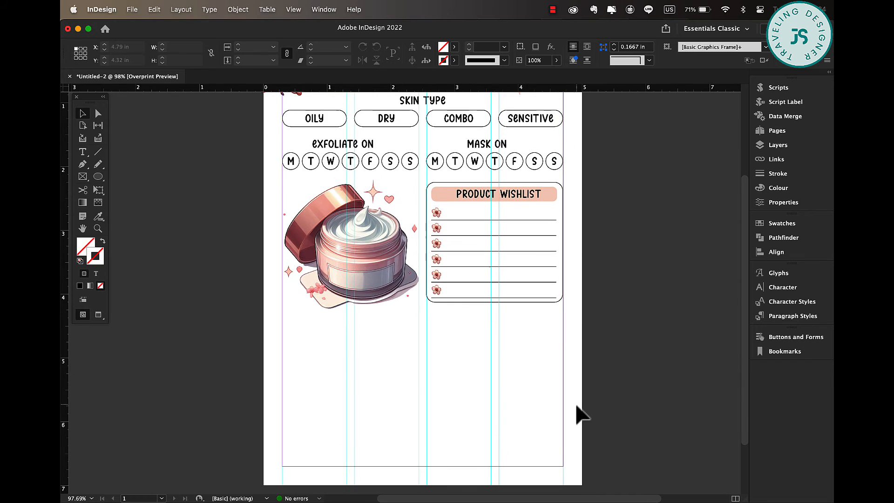
click(562, 236)
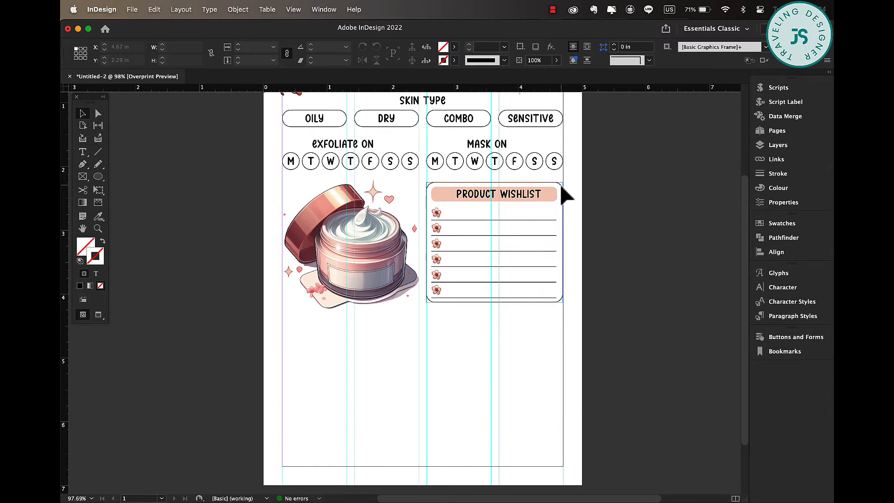
click(534, 199)
drag(558, 199, 412, 327)
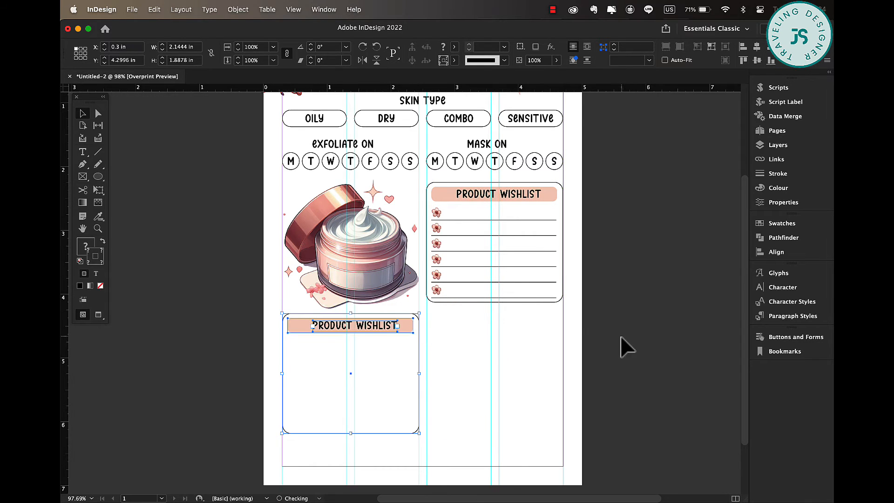
click(420, 367)
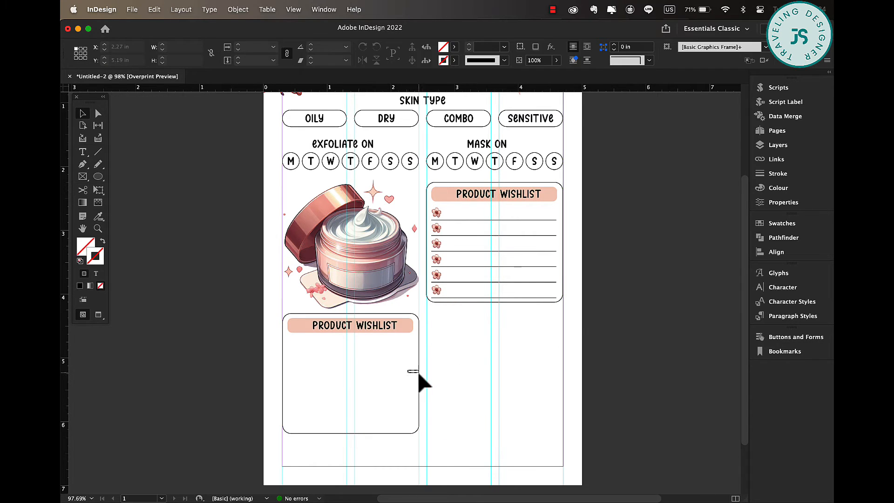
Stretch the duplicated box across the full page width and shorten its height to about 1.13 in.
click(417, 372)
drag(419, 373, 566, 365)
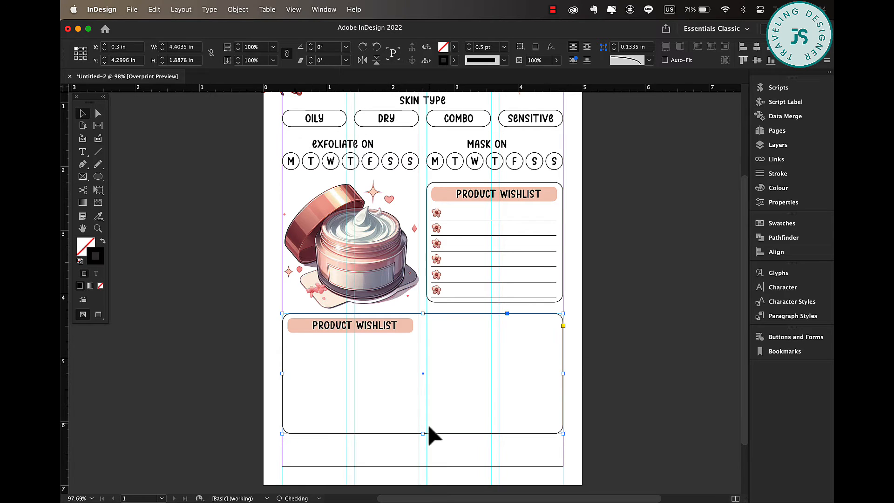
drag(423, 433, 423, 385)
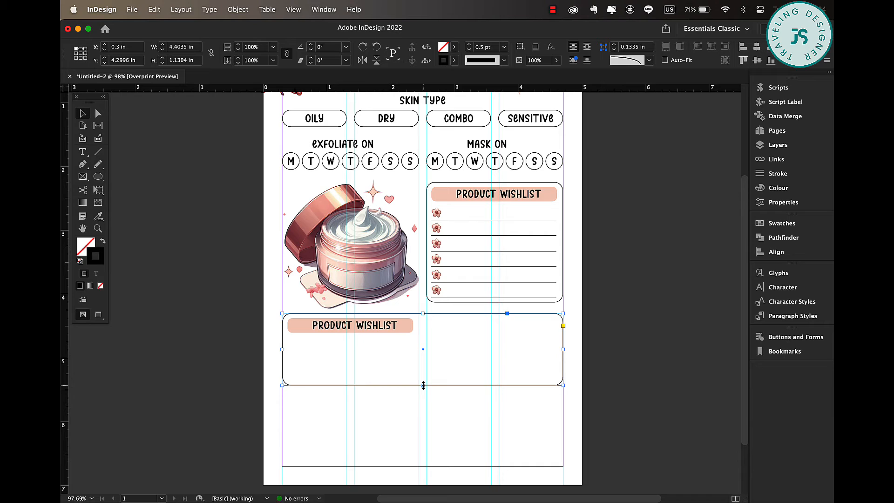
Duplicate the wide box further down and stretch the middle box's peach bar across its full width.
shift+click(326, 330)
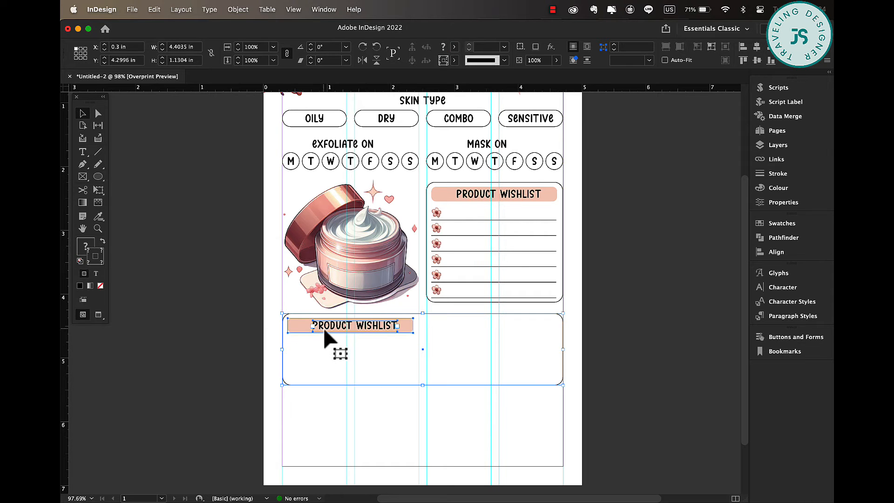
drag(325, 330, 330, 411)
drag(426, 244, 648, 247)
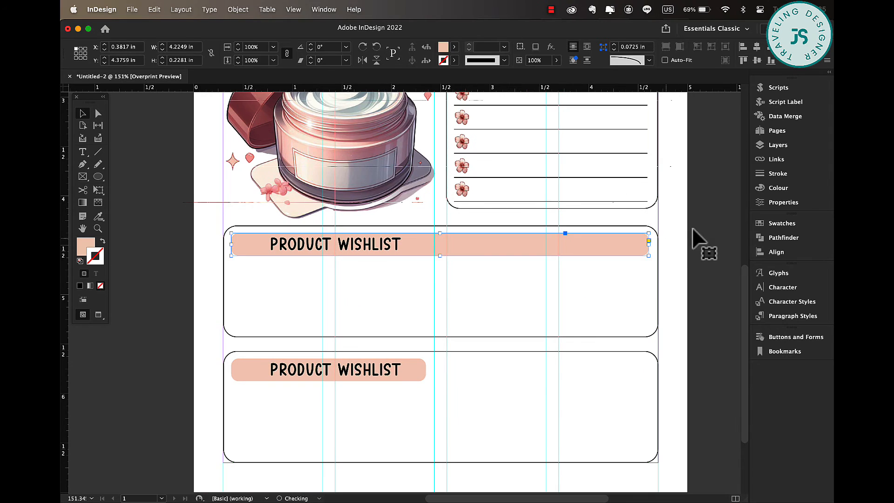
click(699, 226)
Shrink the jar illustration slightly within its column.
scroll(706, 235, up, 5)
click(594, 199)
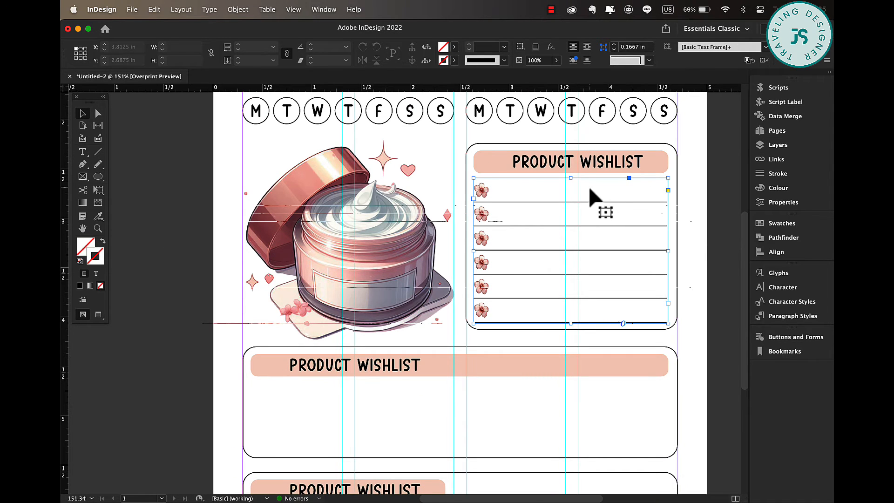
click(399, 267)
drag(459, 347, 403, 288)
click(694, 208)
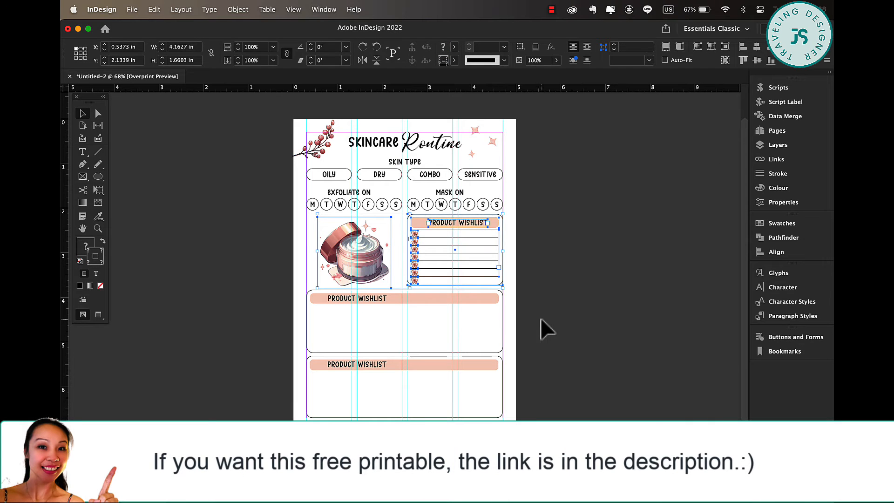
click(540, 320)
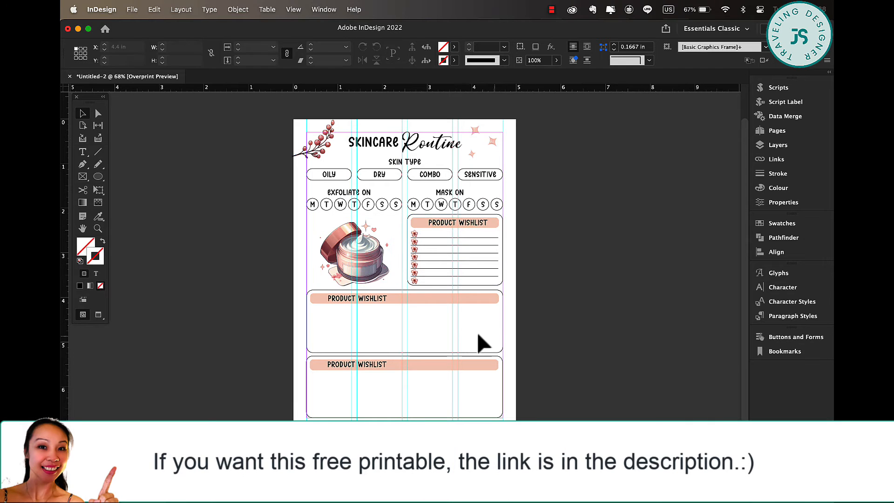
Retype the middle box's heading as MORNING ROUTINE with a BRAND label beside it.
click(381, 303)
triple_click(381, 304)
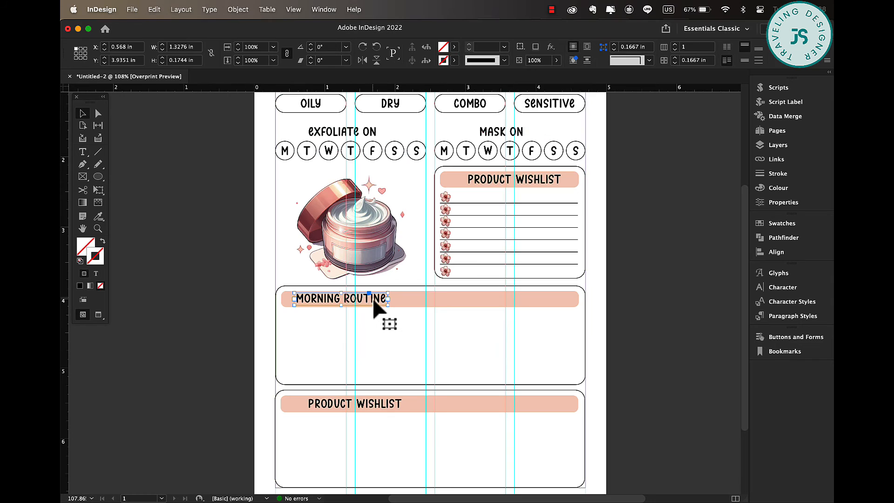
drag(373, 302, 463, 303)
double_click(449, 299)
triple_click(448, 298)
text(BRAND)
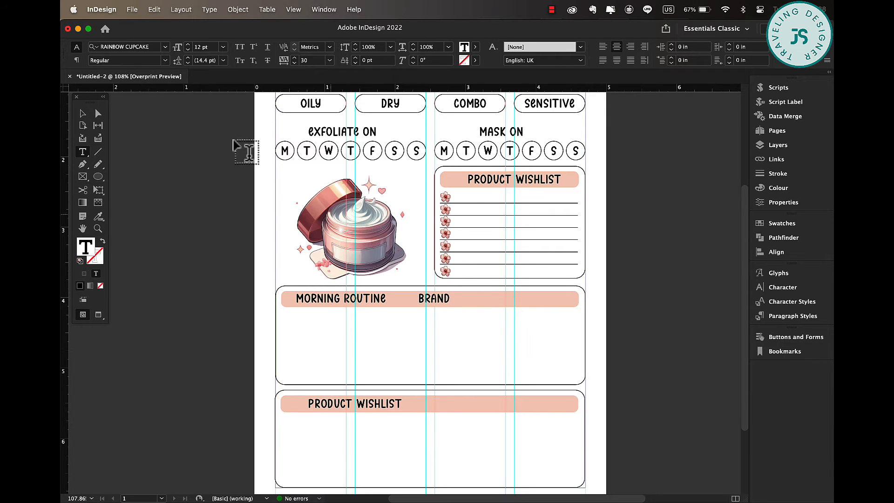
Add an OBSERVATION label at the right end of the middle box's heading bar.
click(82, 113)
drag(445, 308, 535, 308)
double_click(529, 299)
text(S)
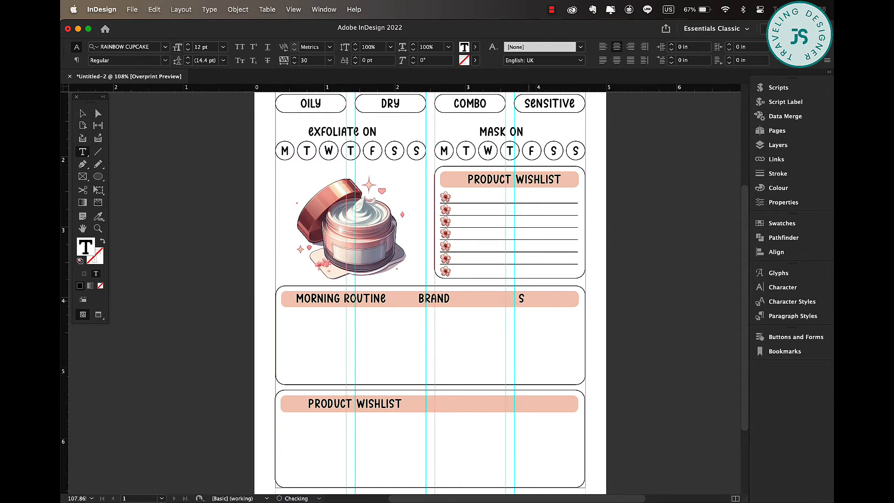
text(BSERVATION)
click(669, 362)
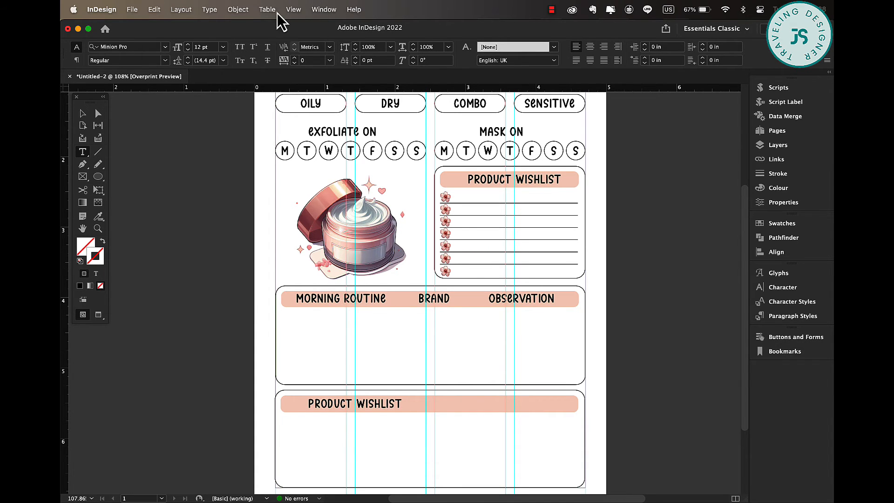
Copy the lined table into the morning routine box beneath its heading.
click(277, 13)
drag(563, 250, 403, 371)
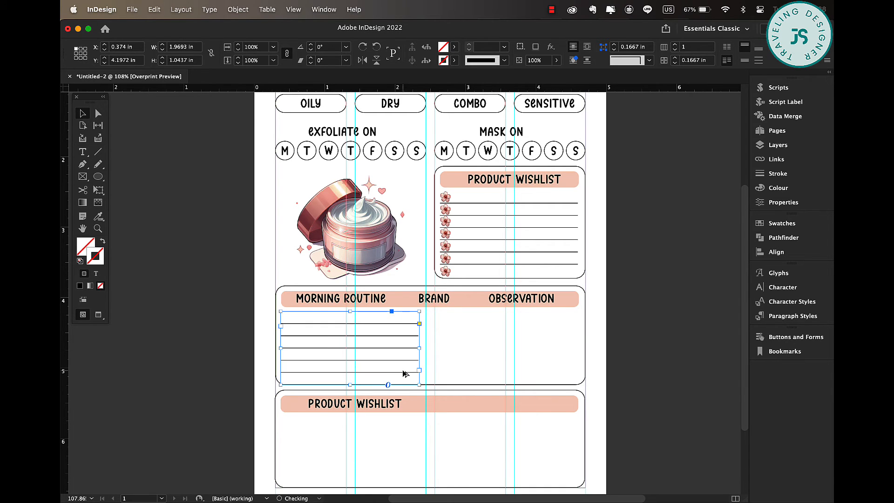
double_click(389, 333)
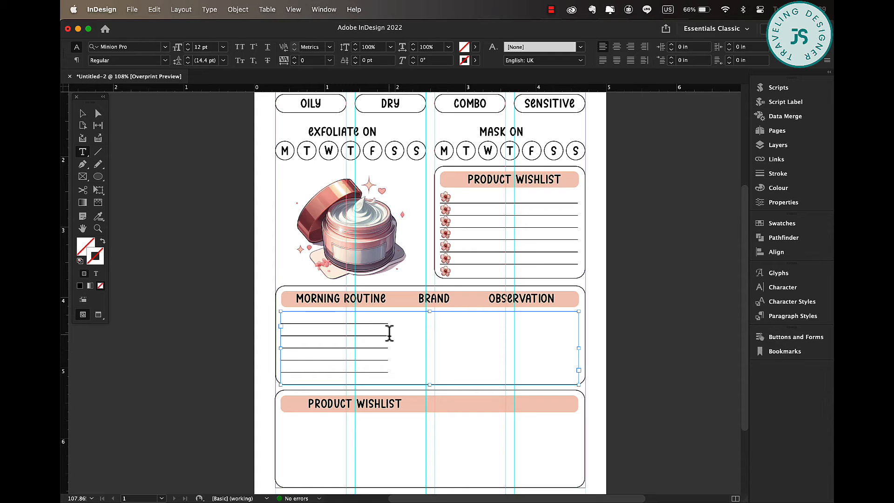
Insert one column to the right of the morning routine table's first column.
right_click(385, 335)
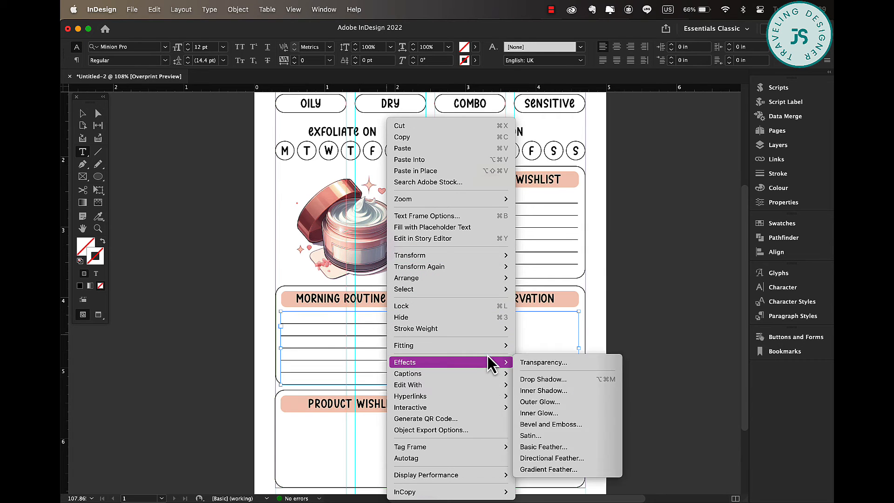
click(360, 325)
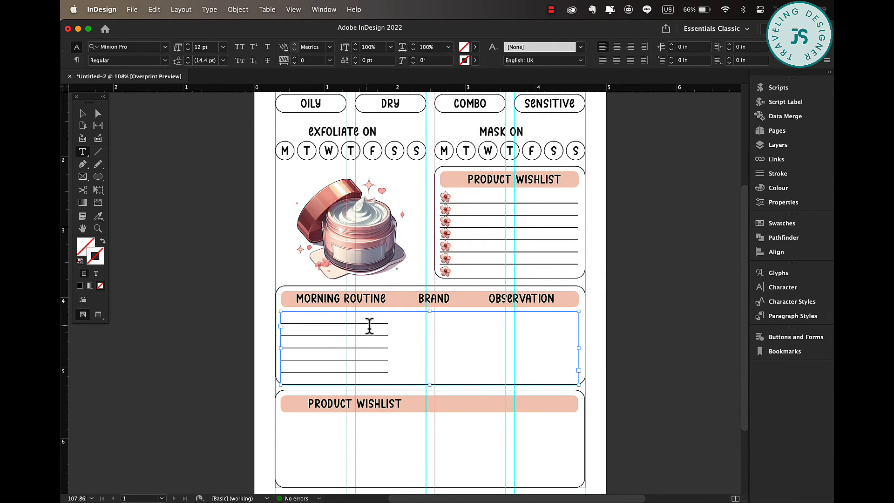
click(368, 325)
right_click(369, 330)
mouse_move(411, 316)
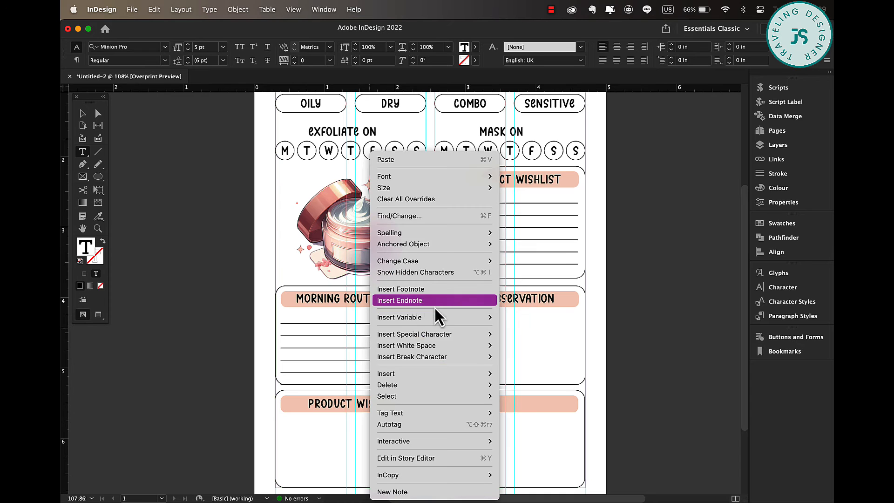
mouse_move(467, 375)
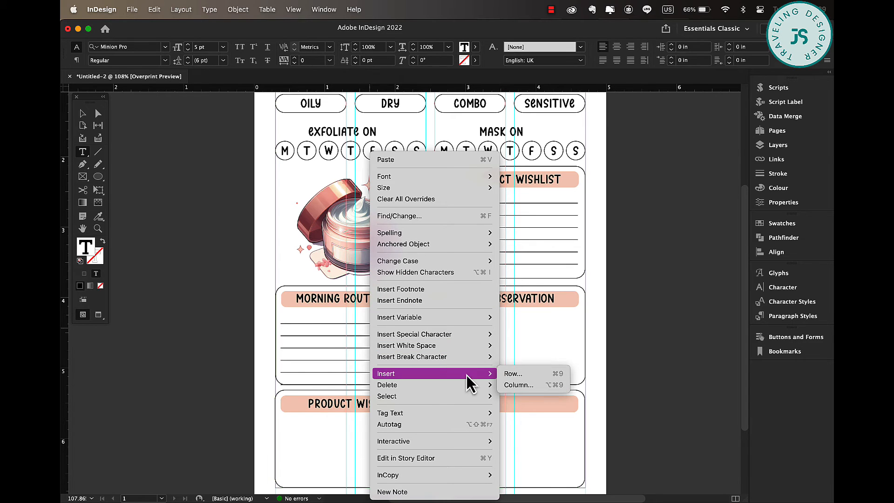
click(522, 387)
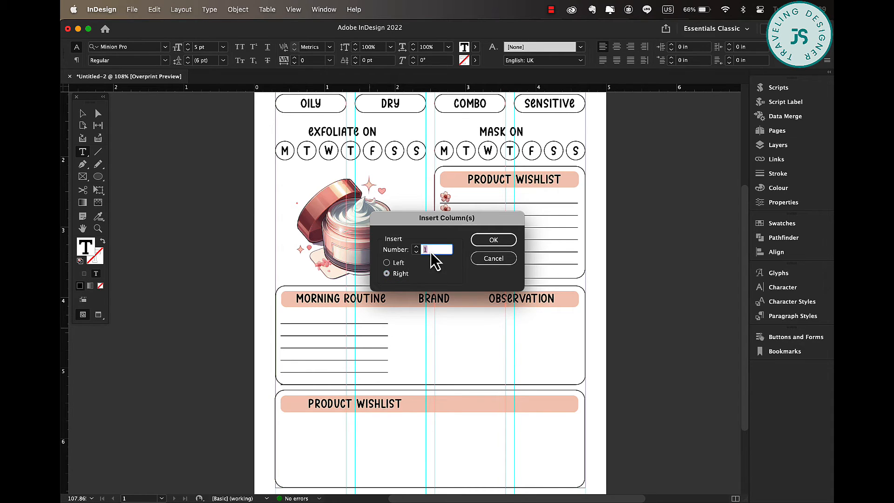
click(494, 239)
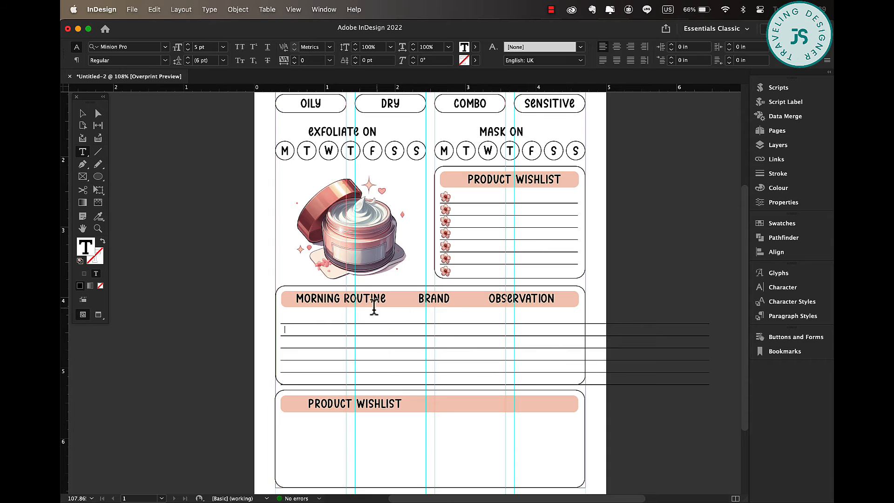
Give the table's inner vertical cell borders a 0.5 pt stroke.
drag(377, 315, 620, 383)
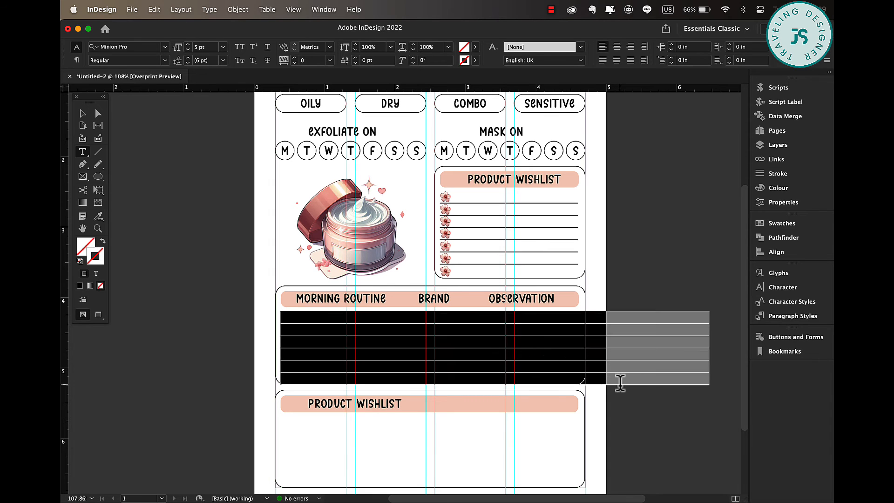
drag(387, 317, 579, 379)
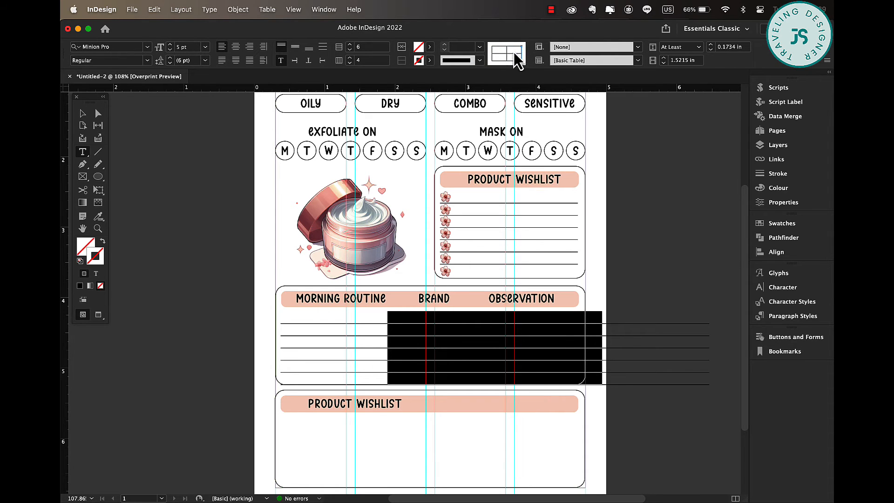
click(479, 47)
click(471, 74)
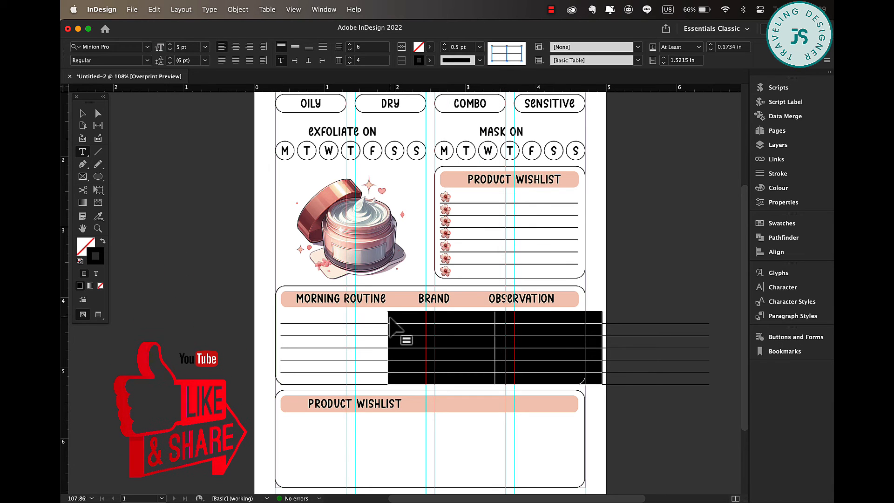
Resize the columns into a narrow number column plus routine, brand and observation columns fitting inside the box.
drag(387, 317, 294, 317)
drag(399, 316, 387, 317)
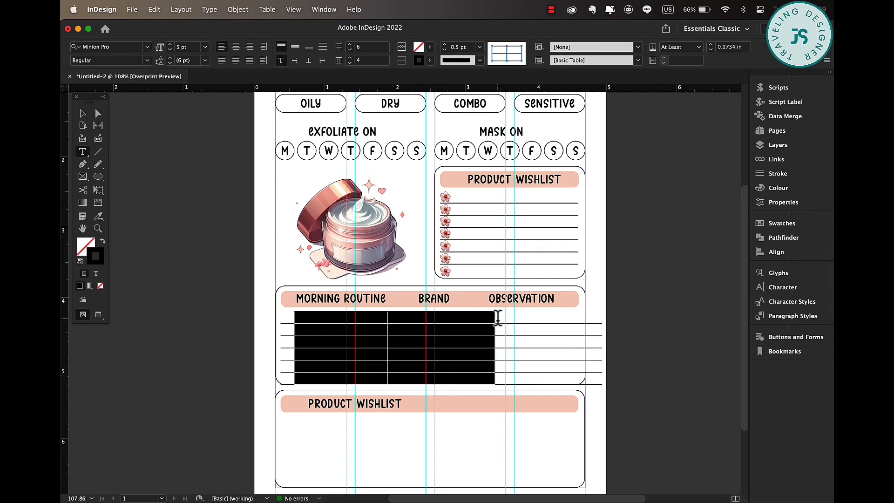
drag(493, 320, 475, 320)
drag(580, 317, 576, 318)
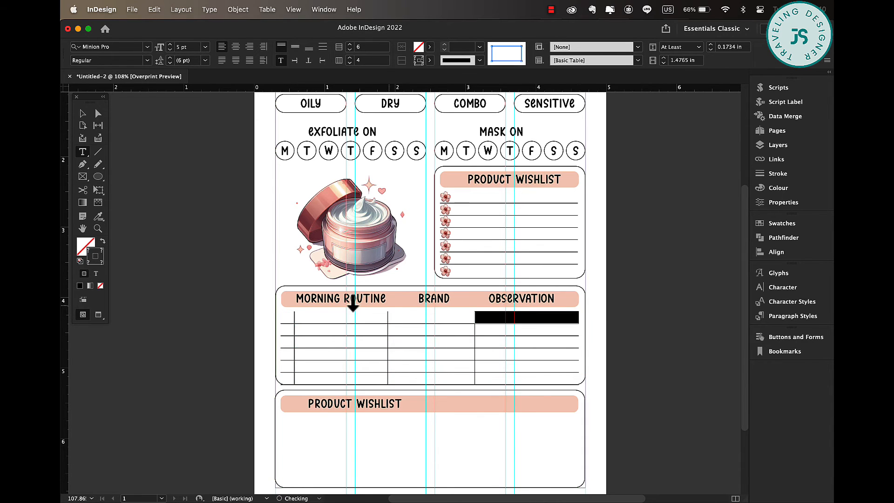
Remove the bottom border of the table's last row by setting its stroke to None.
drag(288, 316, 290, 372)
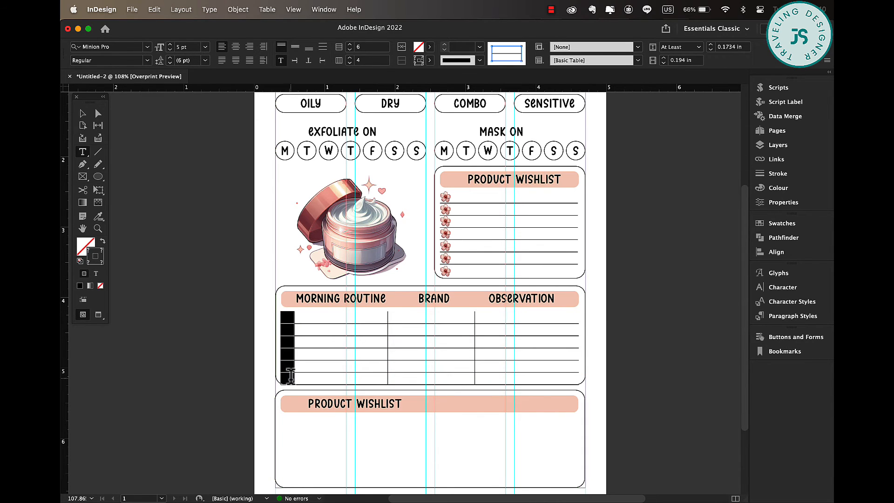
click(286, 372)
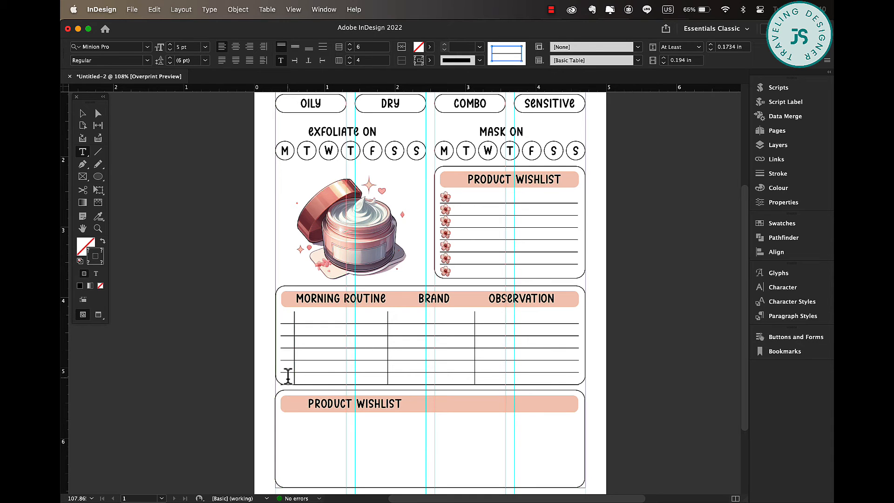
drag(286, 372, 511, 372)
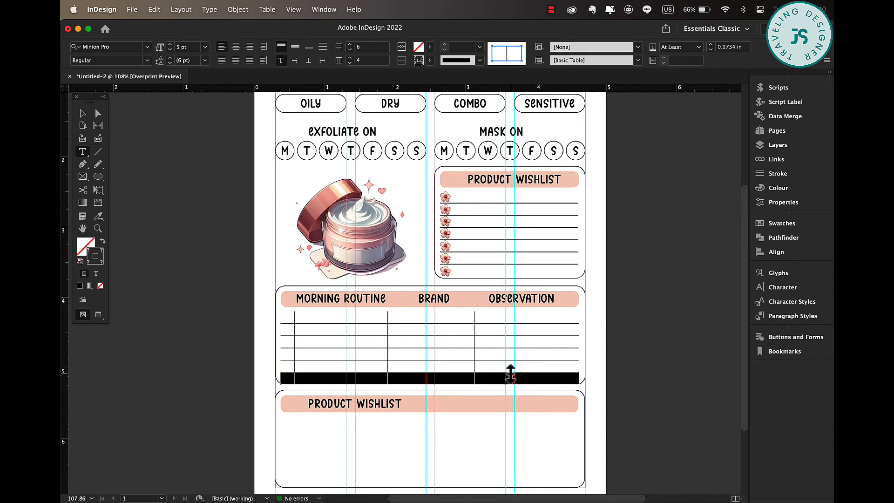
click(521, 49)
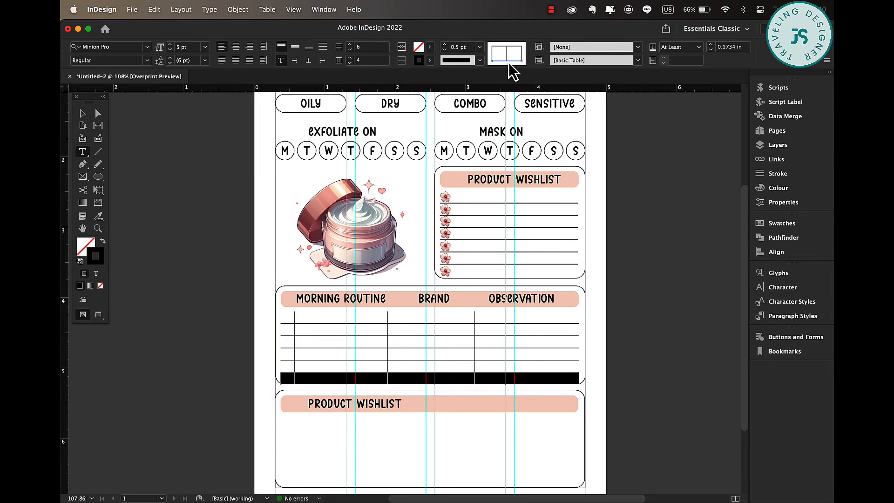
click(430, 60)
click(343, 95)
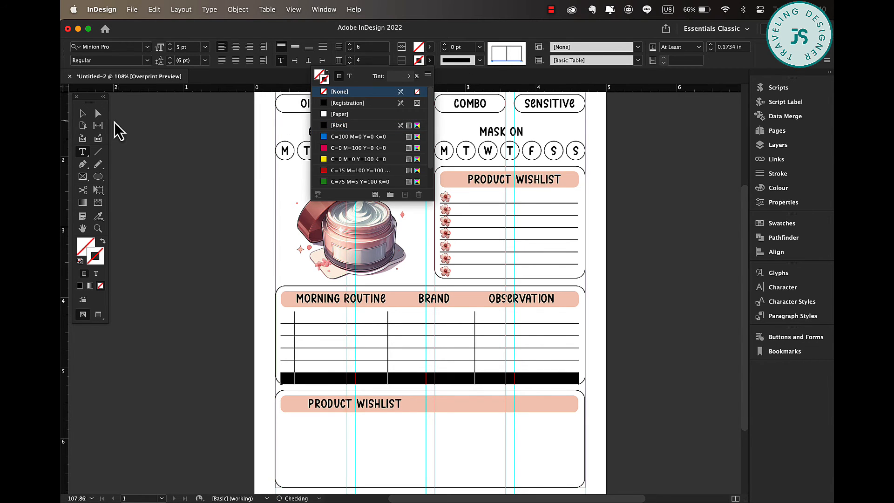
click(83, 113)
click(691, 311)
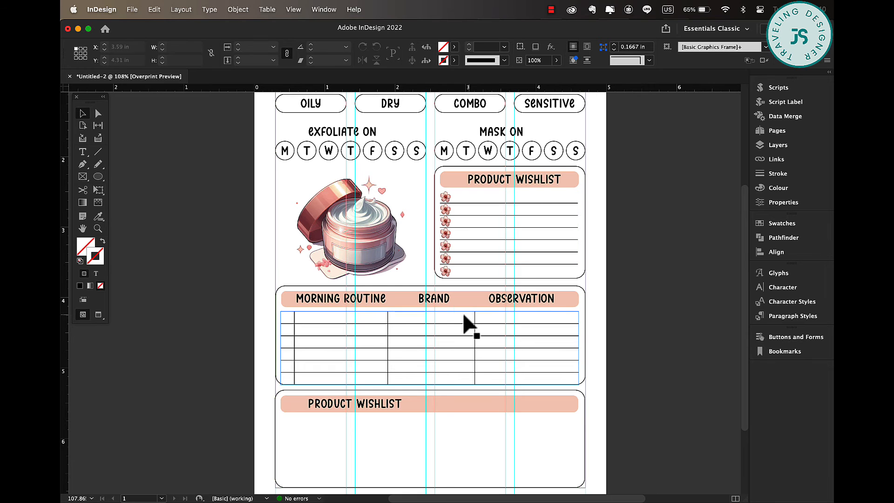
Nudge the morning routine table slightly upward beneath its heading bar.
scroll(465, 320, up, 3)
scroll(464, 316, up, 2)
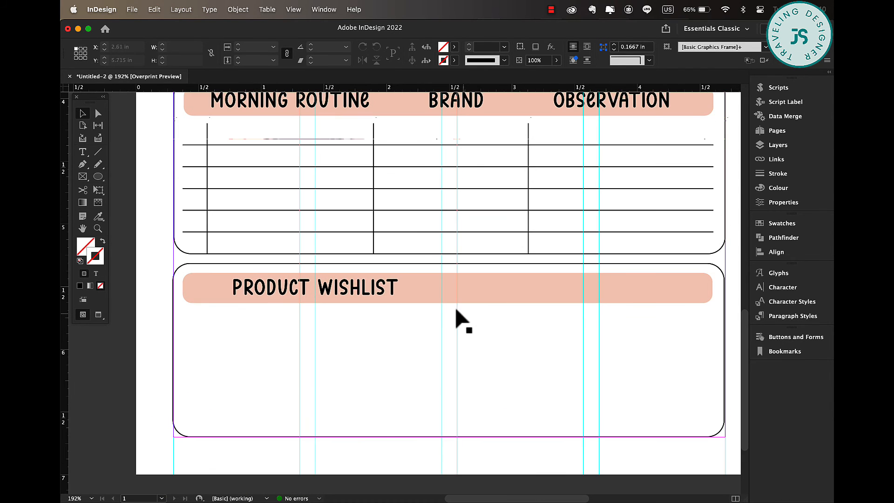
click(385, 170)
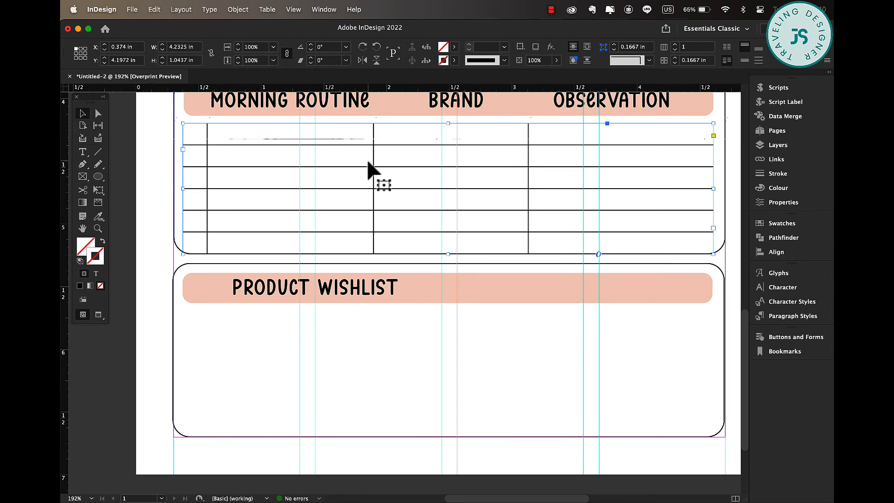
key(Up)
key(Up)
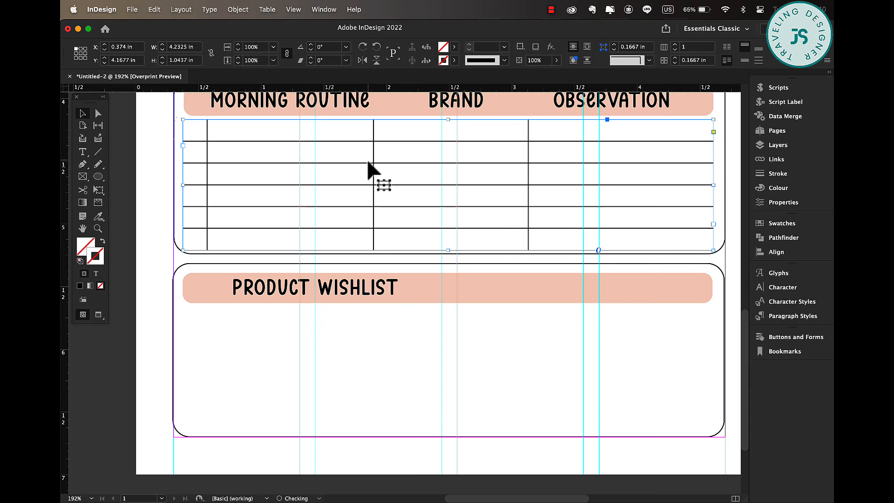
click(164, 236)
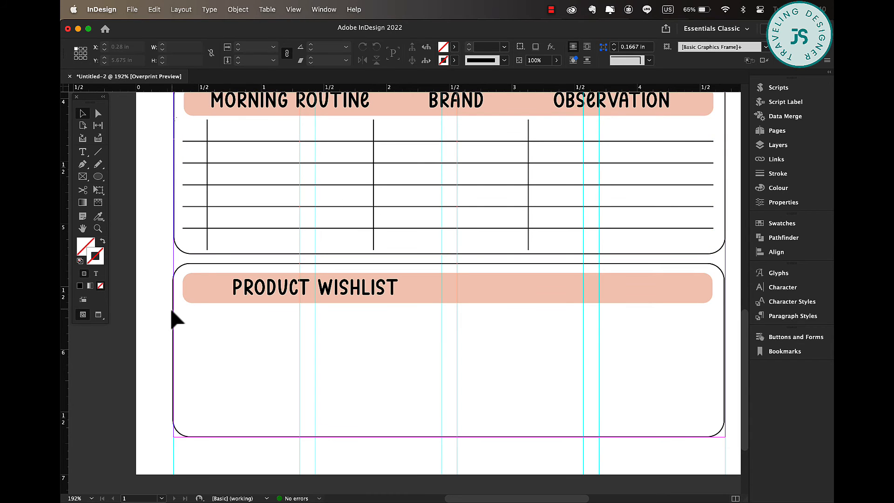
Set the number column's font to Rainbow After Rain S at 2 pt.
scroll(170, 309, up, 1)
scroll(171, 310, up, 1)
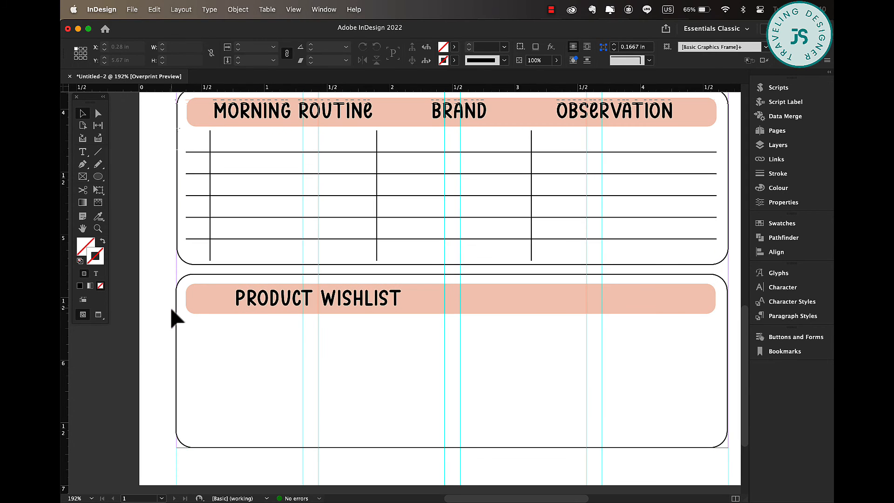
double_click(198, 143)
mouse_move(194, 141)
mouse_down()
mouse_move(649, 215)
mouse_move(650, 253)
mouse_up()
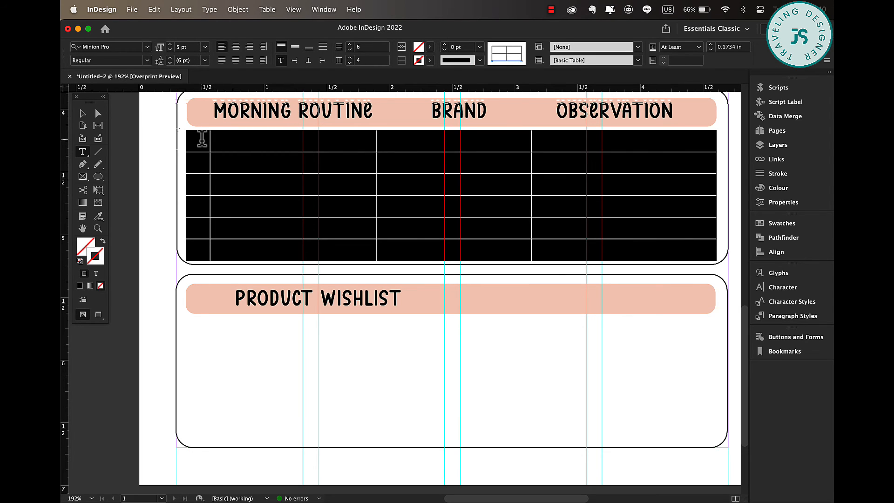
drag(202, 139, 205, 265)
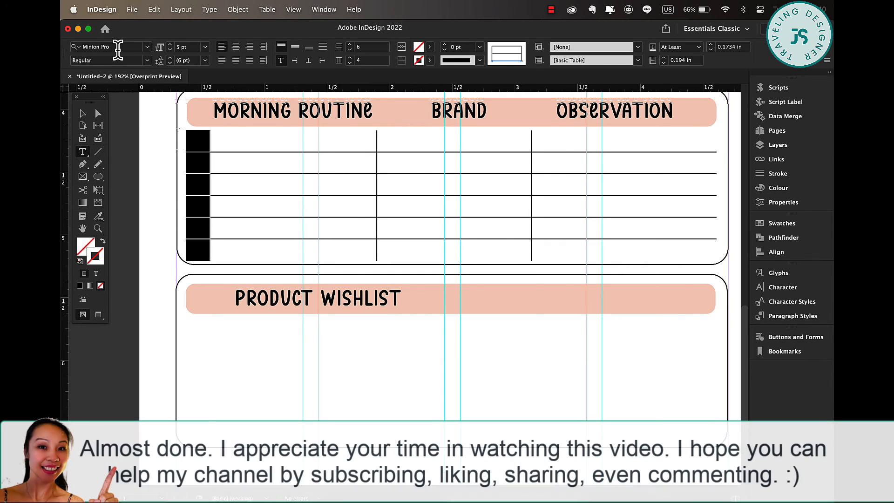
click(147, 47)
click(166, 99)
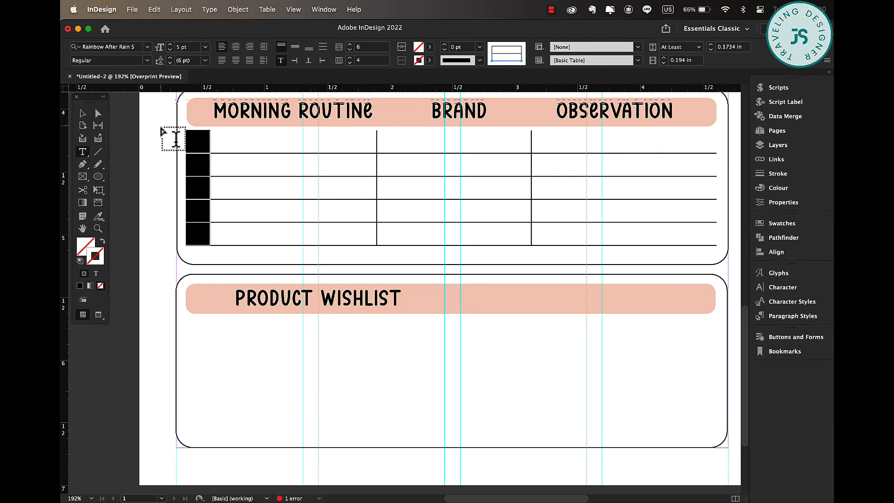
click(170, 49)
click(170, 49)
click(171, 49)
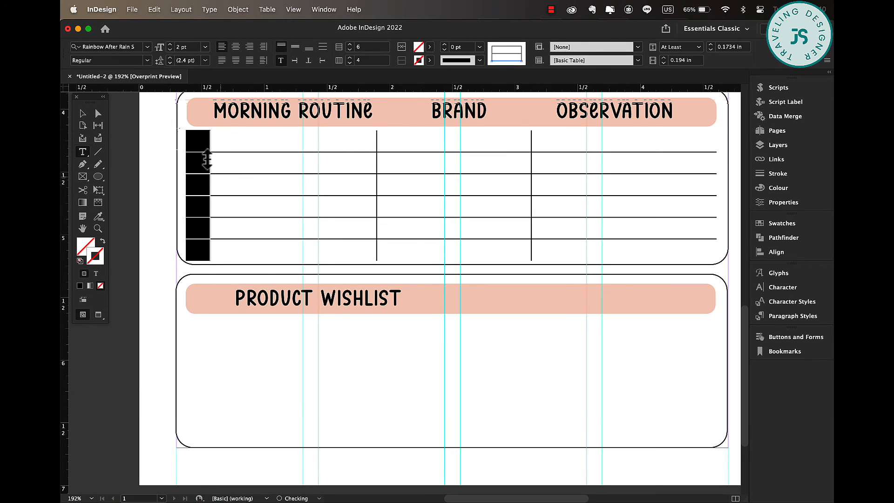
Number the first column's cells 1 to 6 and centre them horizontally and vertically.
click(194, 140)
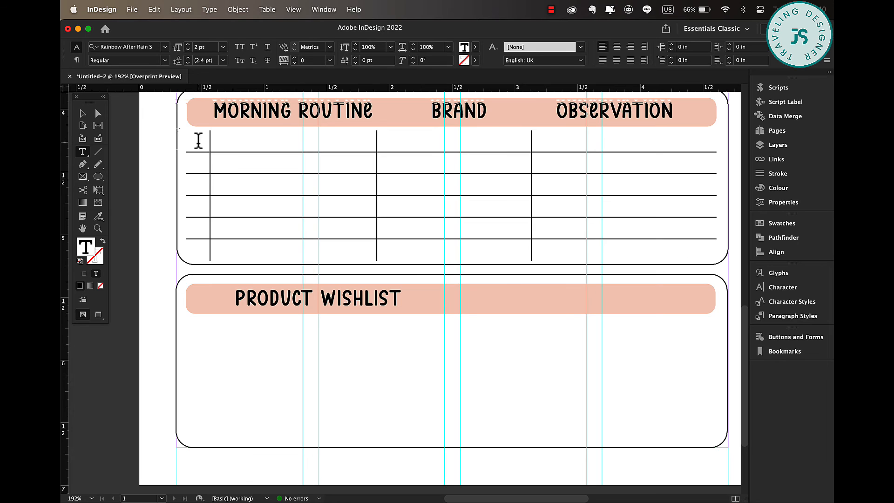
text(1)
drag(198, 142, 199, 250)
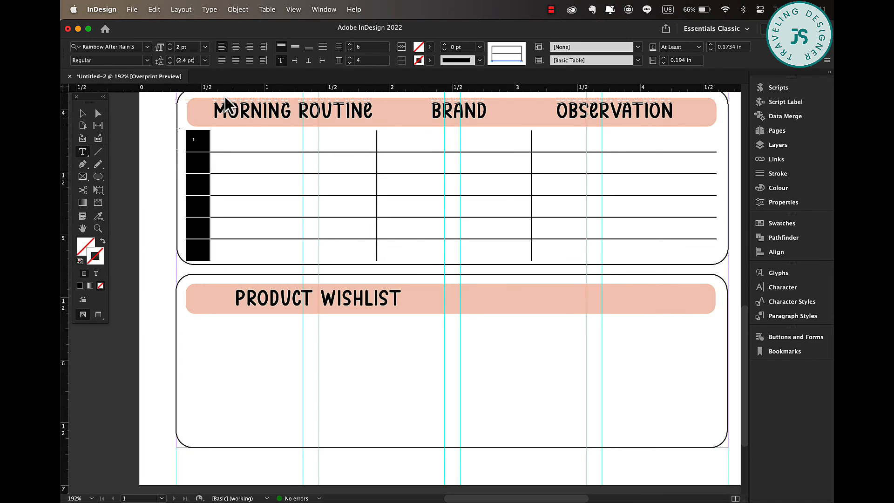
click(236, 46)
click(295, 47)
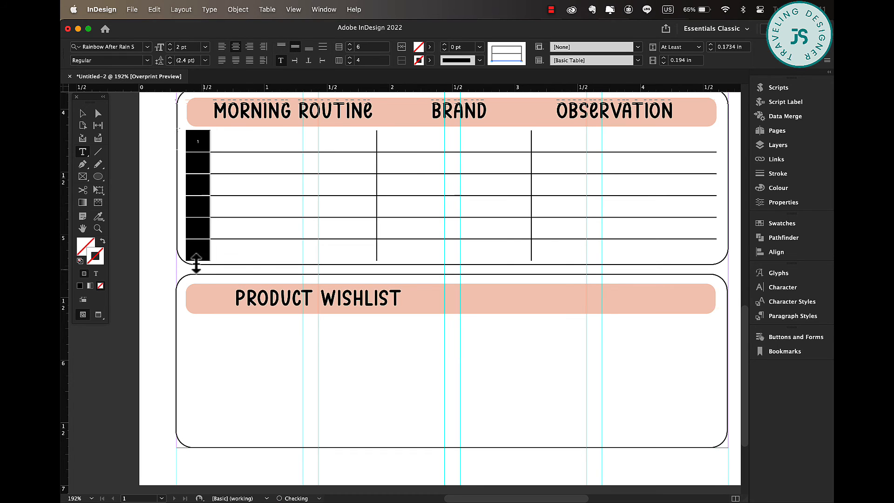
click(193, 160)
text(2)
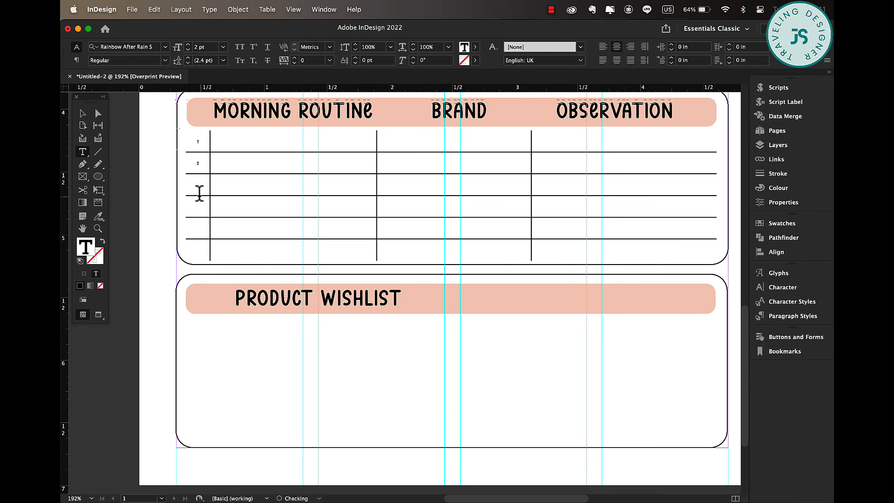
click(201, 230)
text(5)
click(202, 251)
text(6)
Increase the number column's font size to 4 pt.
drag(198, 149, 200, 251)
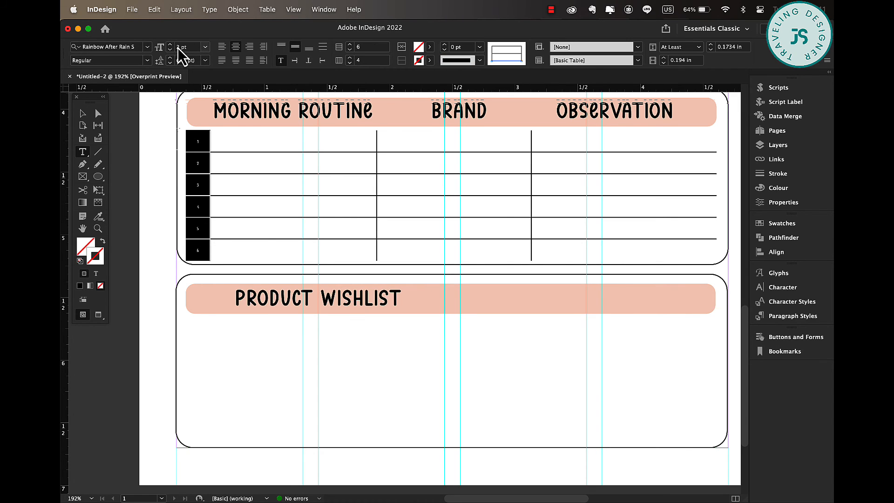
click(171, 45)
click(171, 46)
click(171, 46)
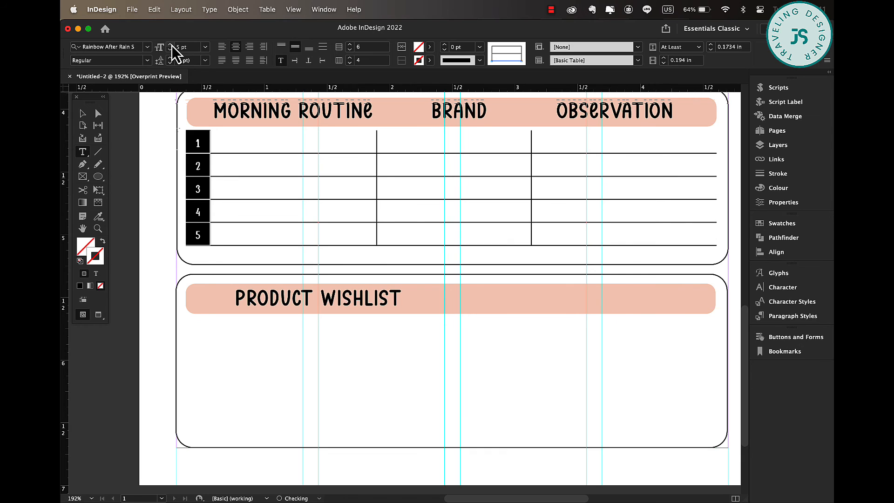
click(171, 51)
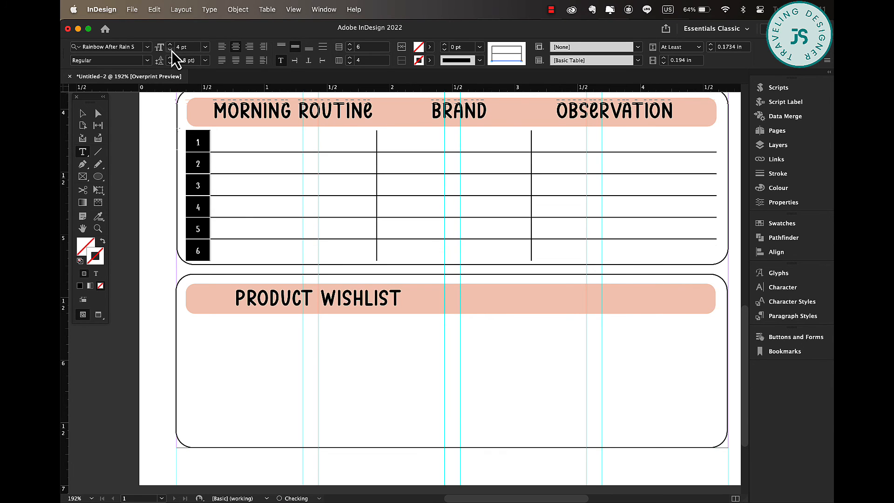
Copy the finished numbered table into the lower product wishlist box.
click(82, 113)
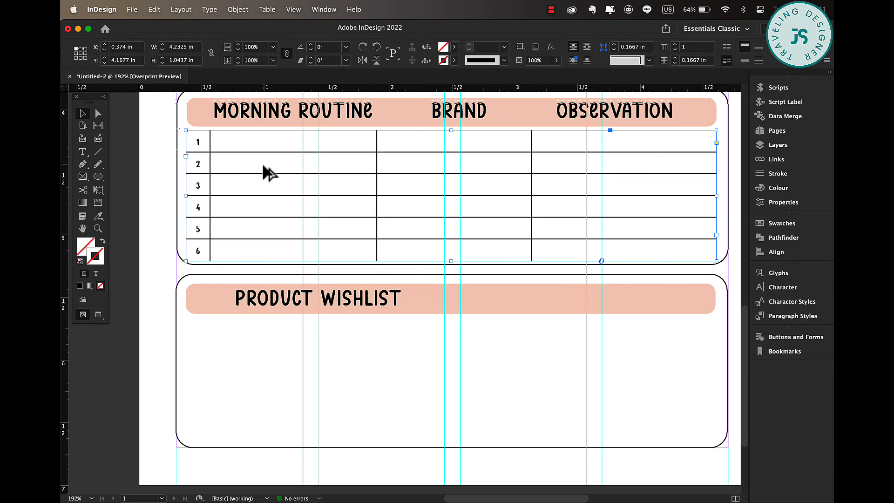
drag(263, 166, 265, 350)
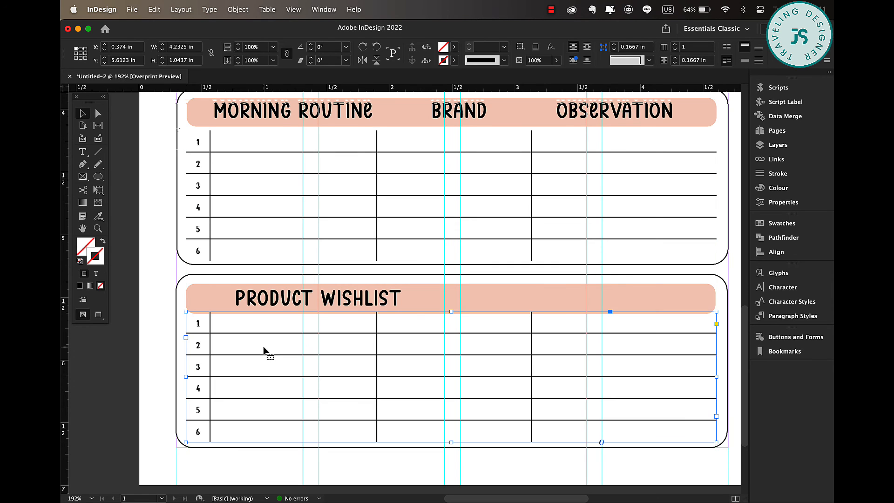
Nudge the copied numbered table down slightly so it sits inside the lower box.
key(Down)
key(Down)
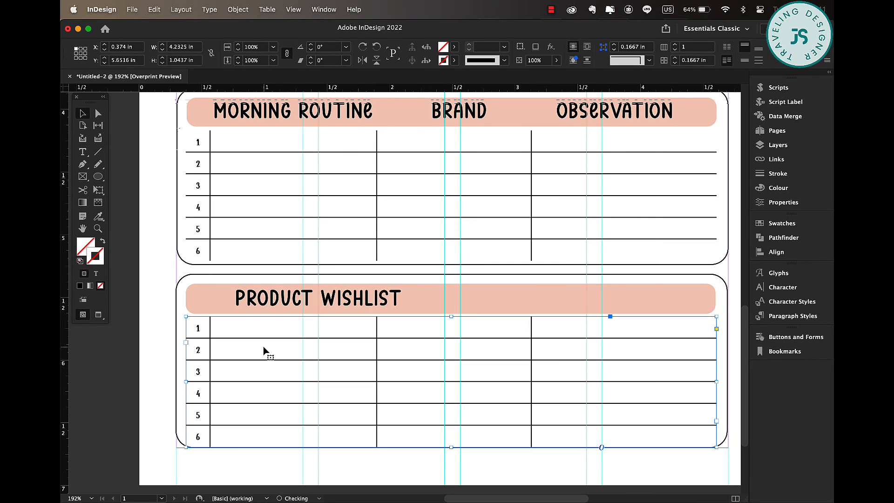
key(Down)
key(Up)
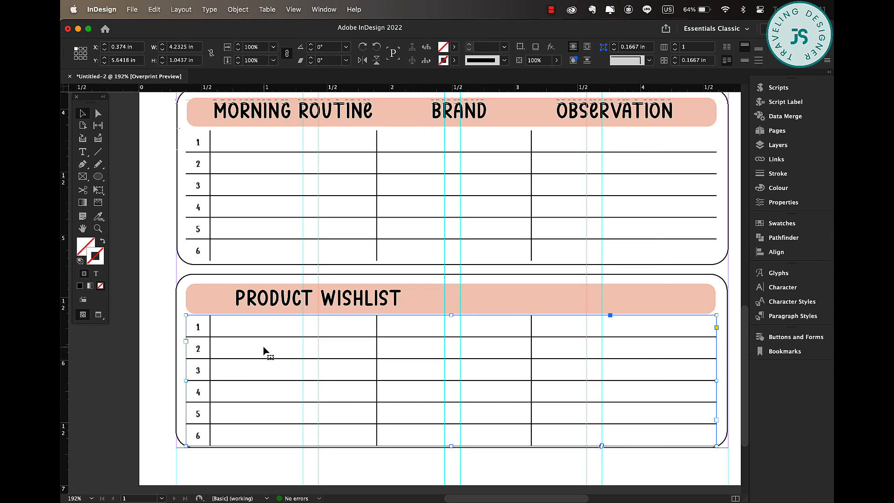
click(739, 217)
scroll(739, 216, down, 2)
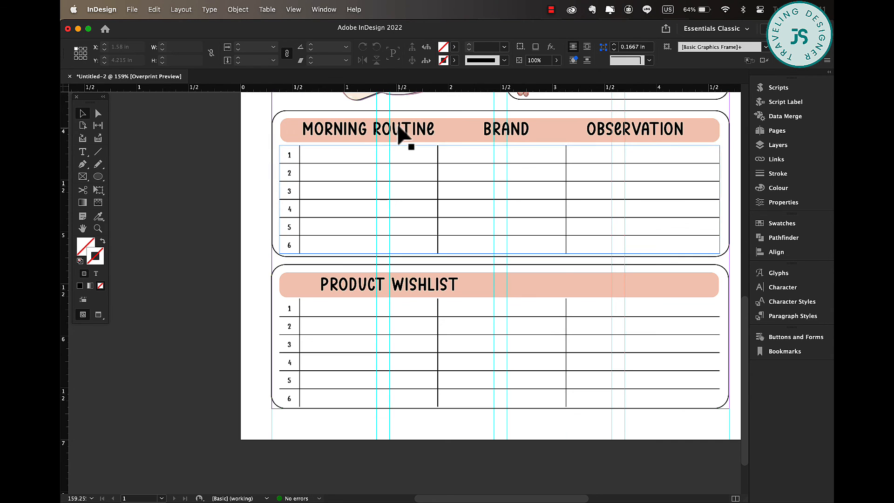
Duplicate the MORNING ROUTINE, BRAND and OBSERVATION headings onto the lower header band and change MORNING to EVENING.
click(393, 130)
shift+click(510, 128)
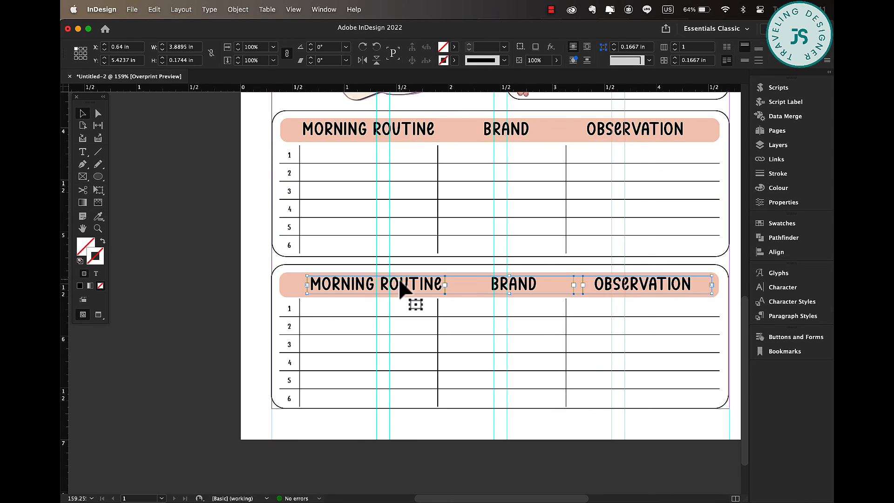
double_click(372, 282)
double_click(344, 281)
text(evening)
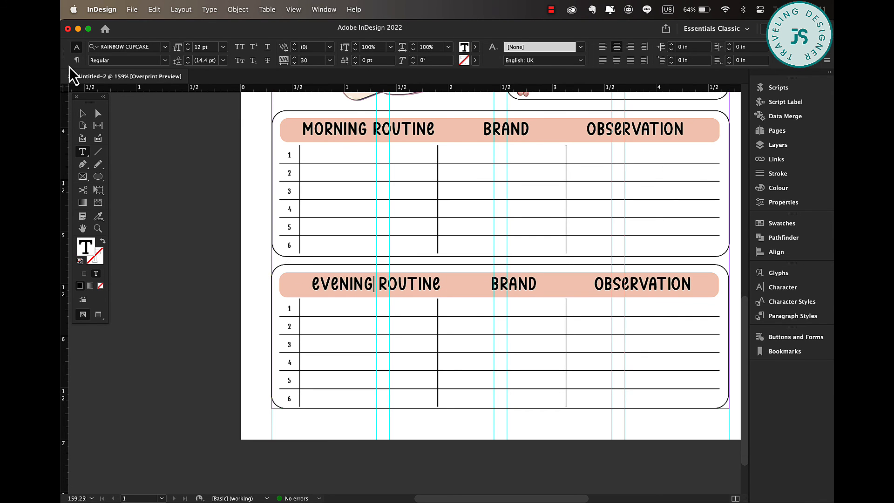
Shift the EVENING ROUTINE heading slightly and align the lower BRAND and OBSERVATION headings with the morning table's headings.
click(83, 113)
drag(424, 295, 416, 296)
click(526, 291)
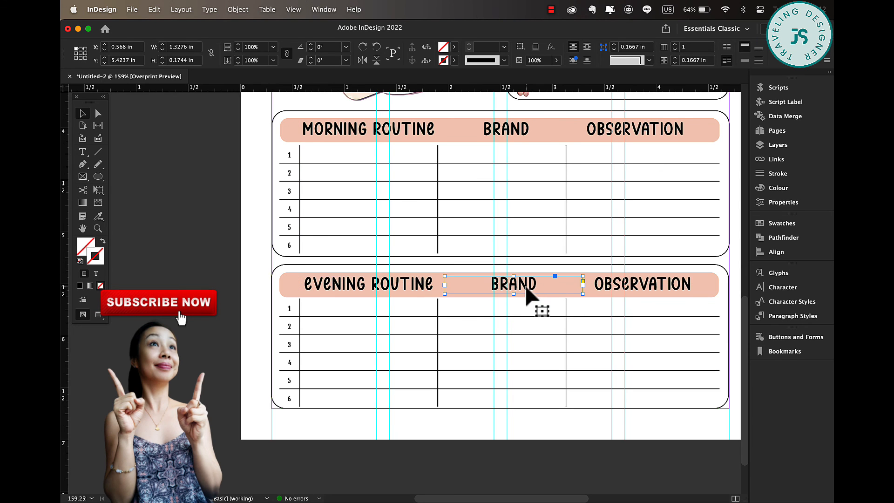
shift+click(533, 136)
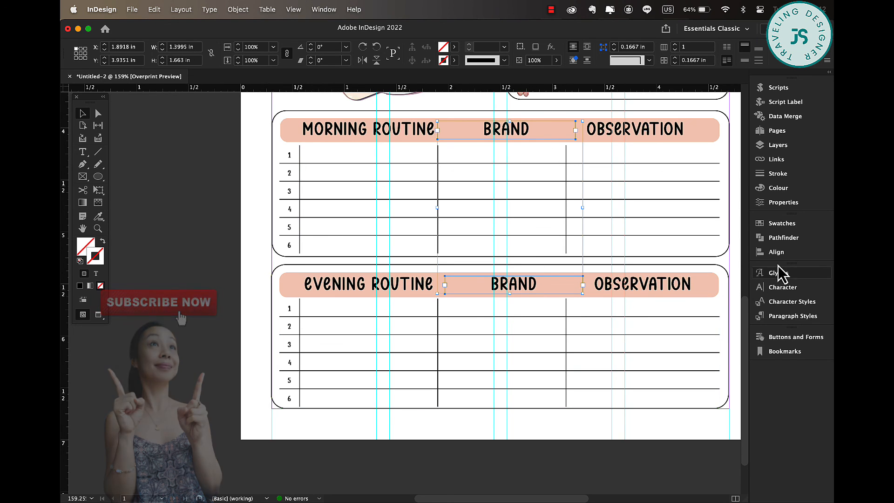
click(776, 252)
click(634, 248)
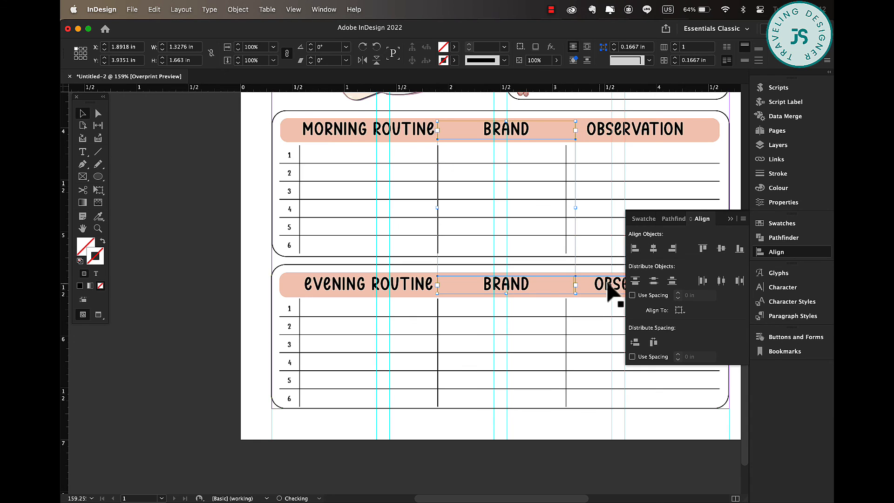
click(608, 292)
shift+click(629, 139)
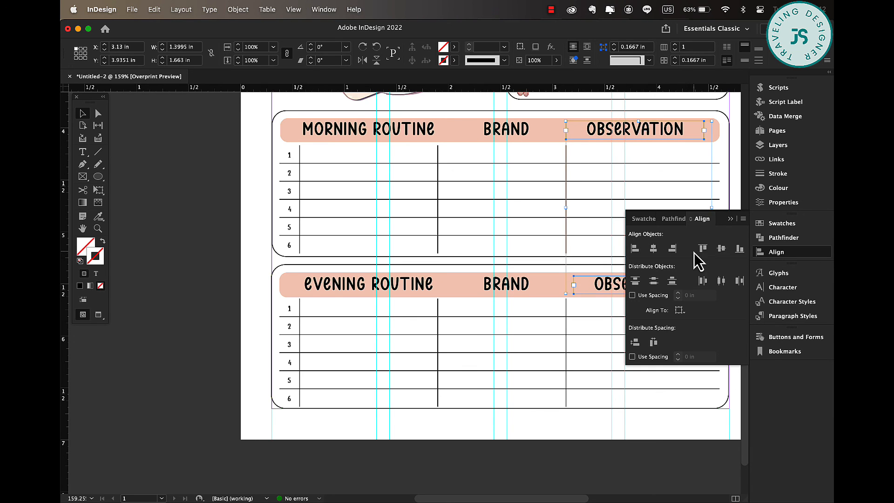
click(635, 248)
click(735, 186)
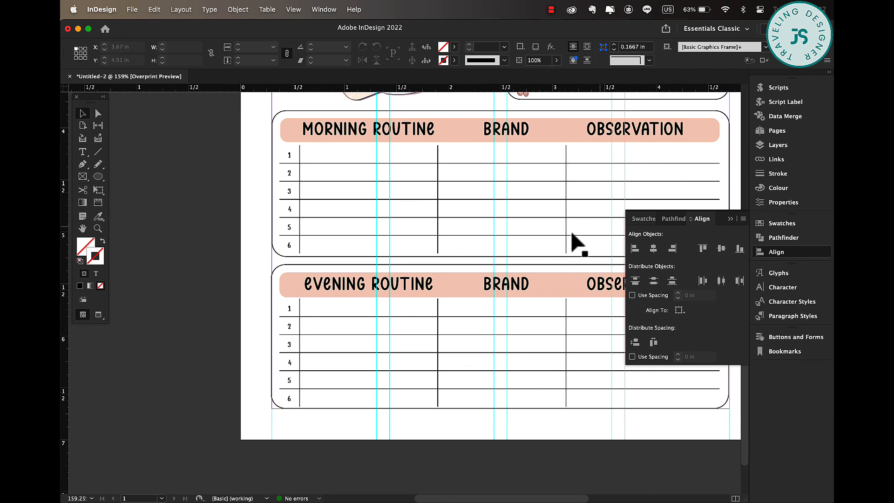
Group all the elements of the product wishlist box.
key(super+0)
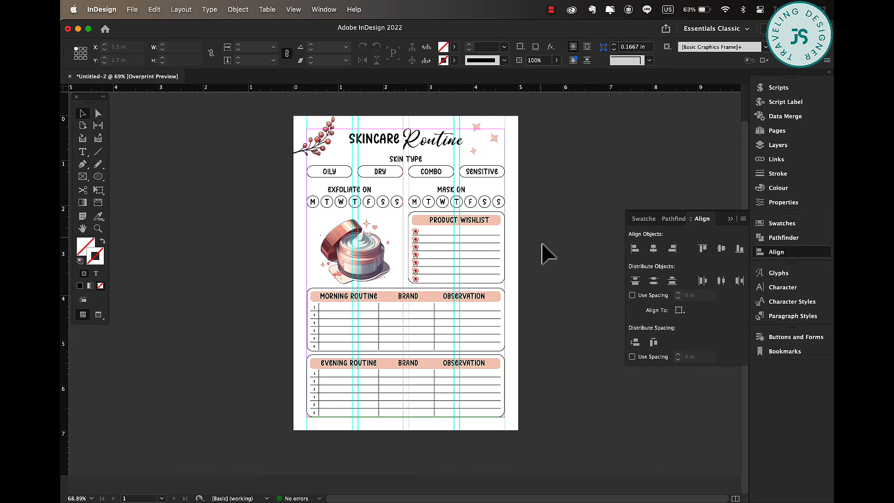
click(731, 218)
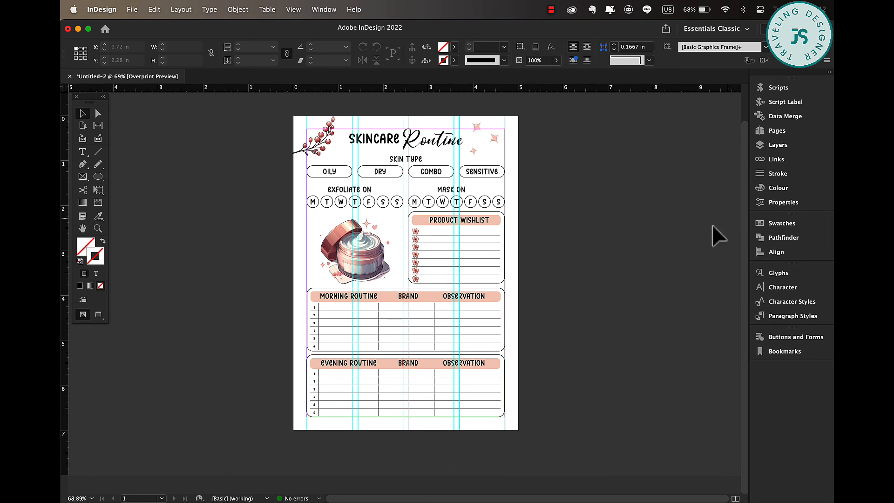
key(w)
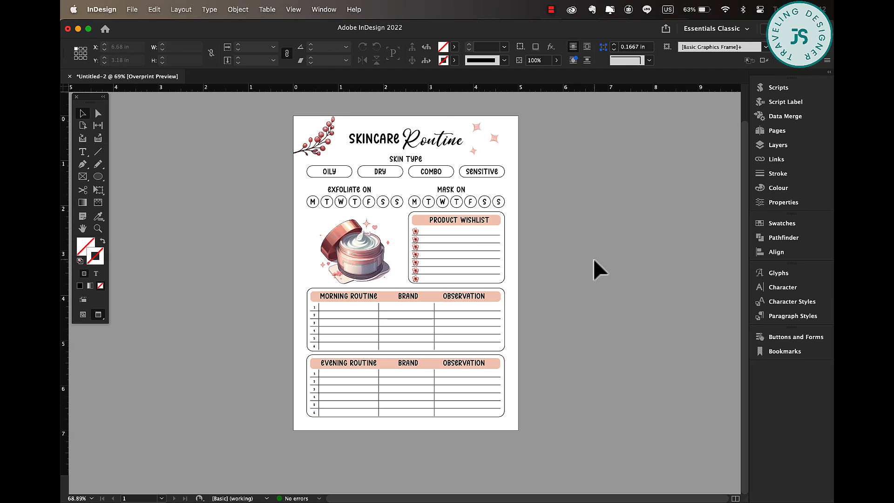
drag(525, 219, 409, 282)
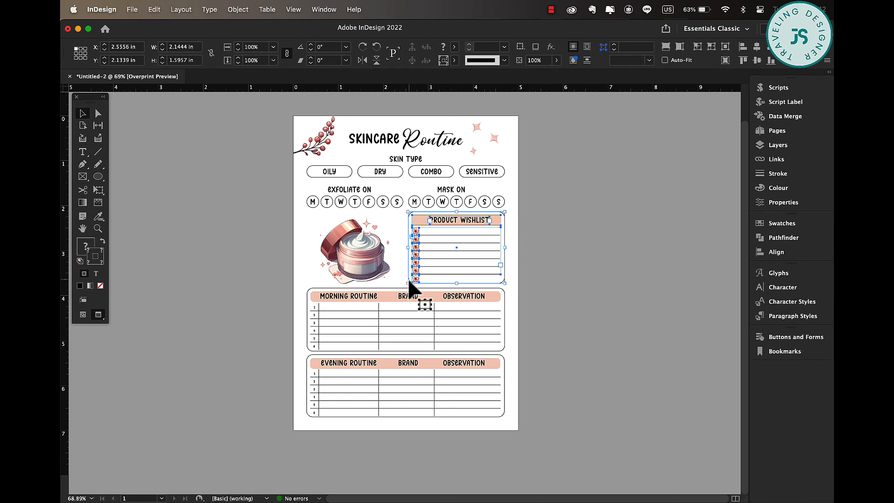
key(super+g)
Group all the elements of the evening routine section.
drag(519, 298, 529, 422)
right_click(359, 343)
click(395, 312)
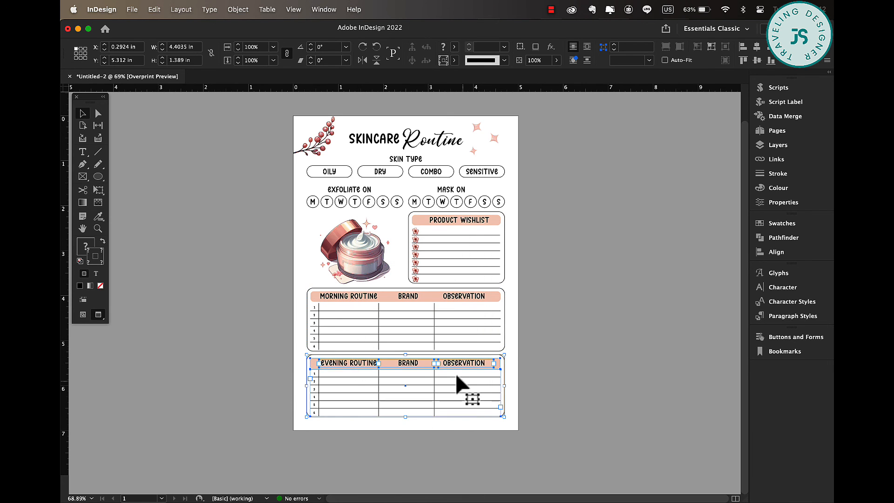
right_click(456, 377)
click(493, 312)
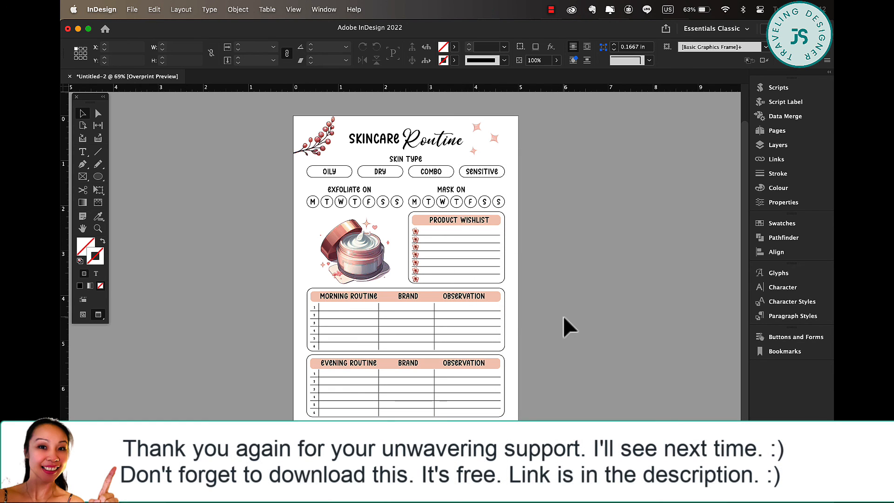
Nudge the morning routine section up slightly.
click(486, 300)
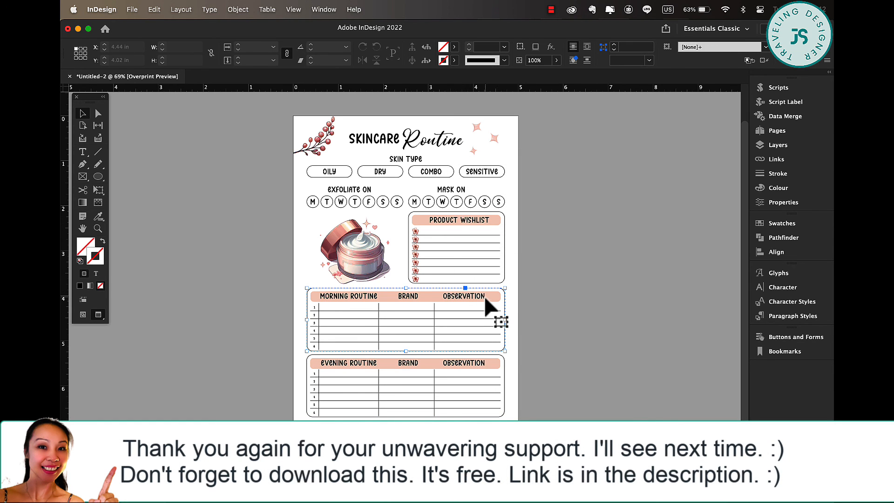
key(Up)
click(558, 325)
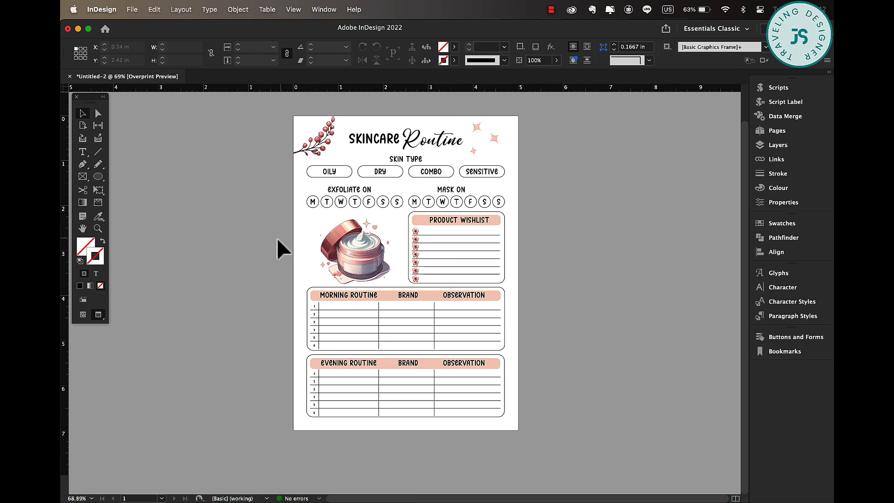